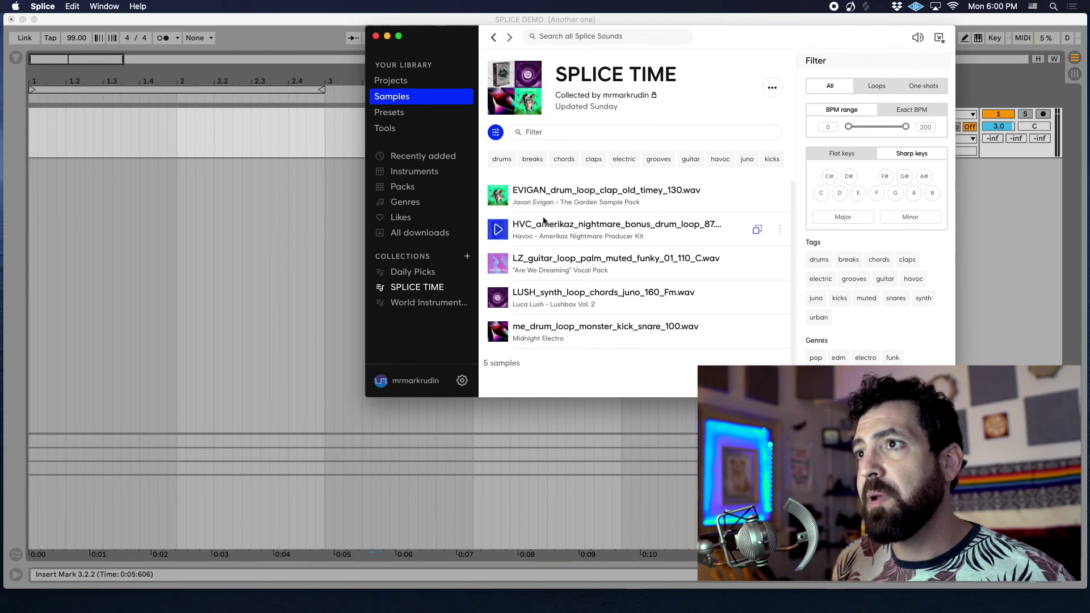
- Preview the Splice sample HVC_amerikaz_nightmare_bonus_drum_loop_87 and place it on a new audio track at bar 1 in Live
left_click(498, 230)
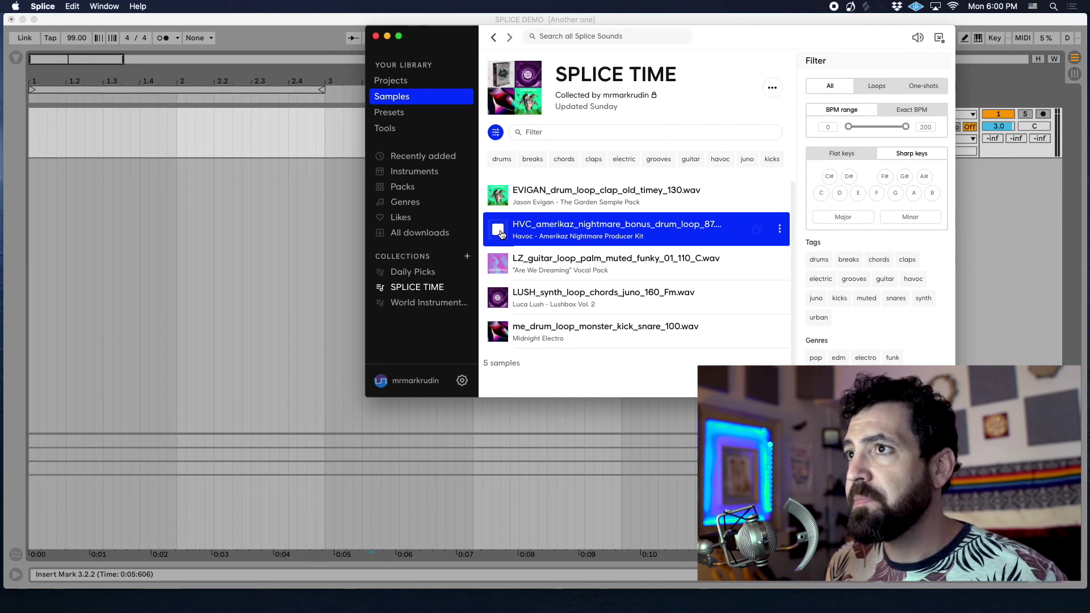
left_click_drag(501, 234, 35, 170)
left_click(52, 172)
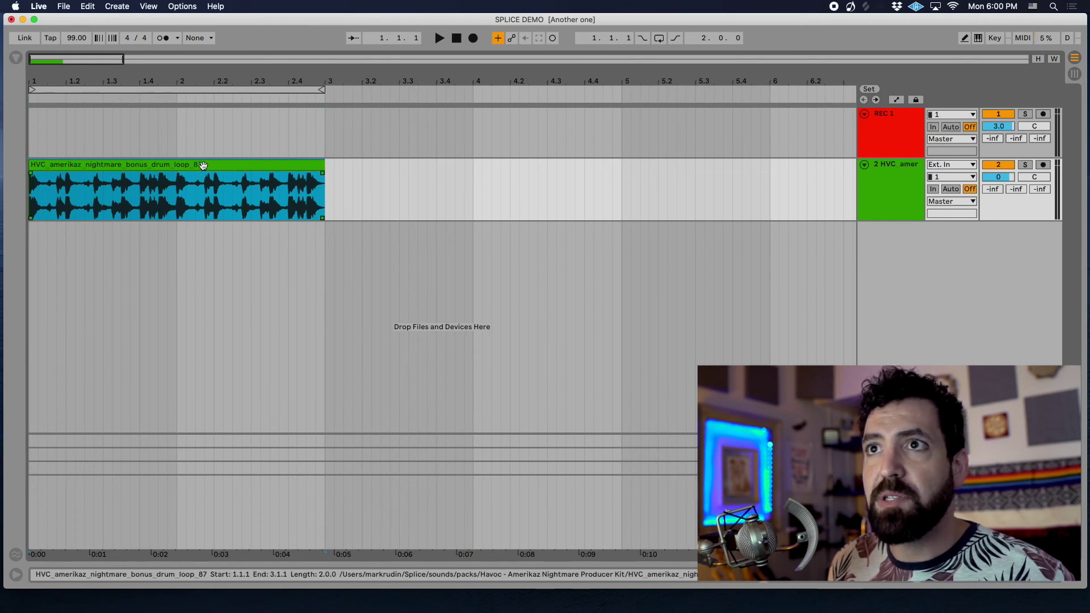
- Audition the drum loop from the start of bar 1 and from 1.1.3
key("plus")
key("plus")
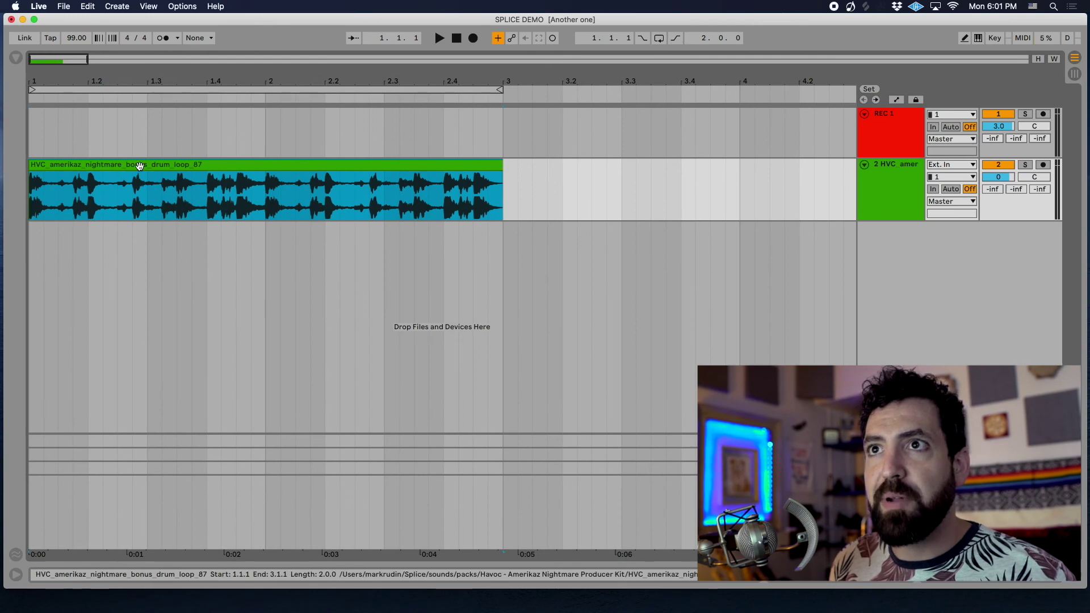
key("space")
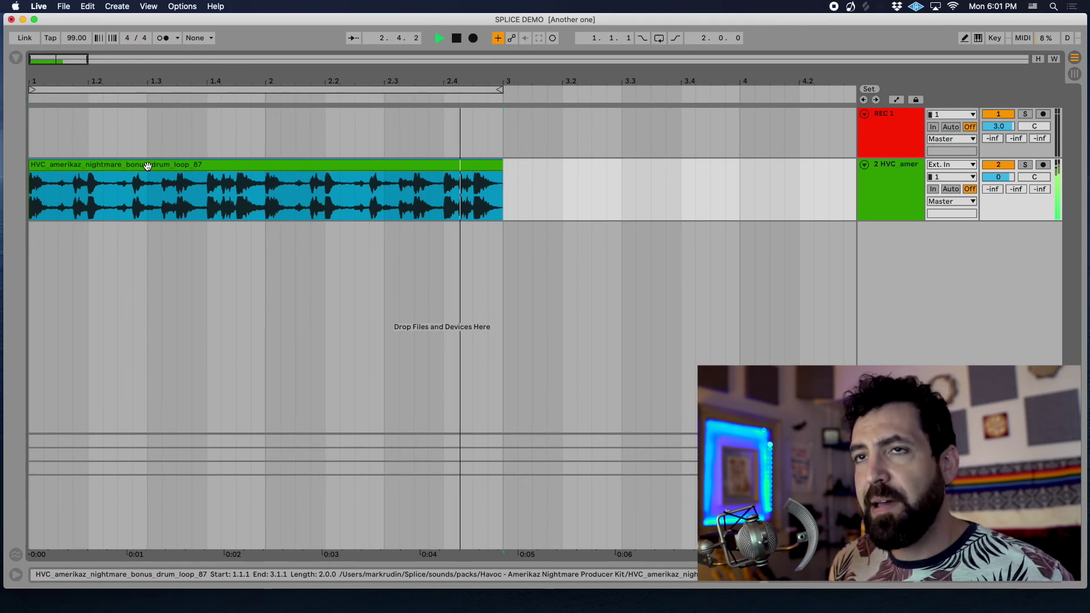
key("space")
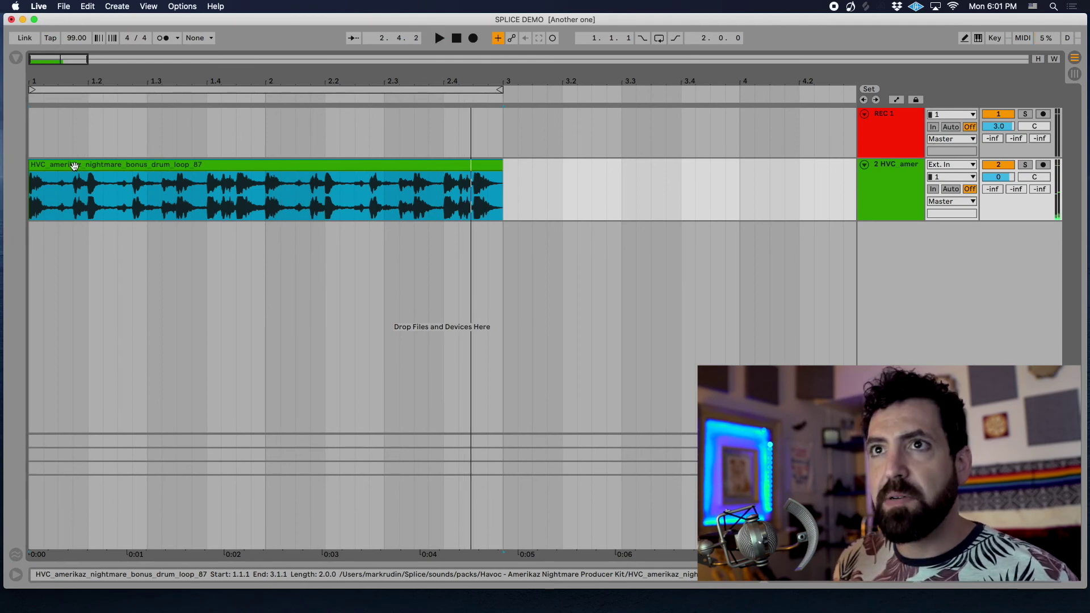
key("z")
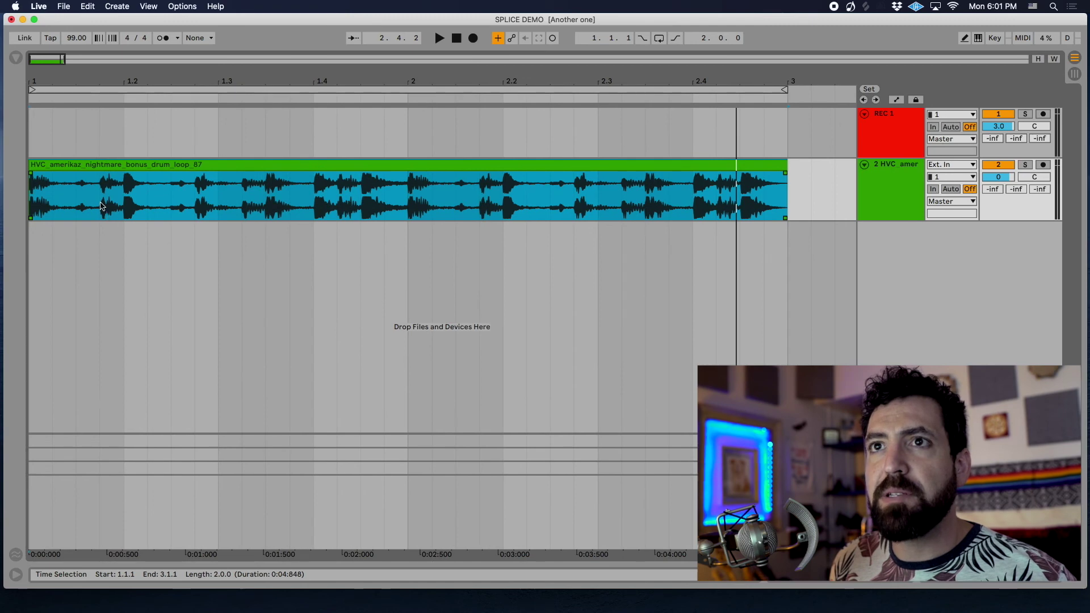
left_click(78, 204)
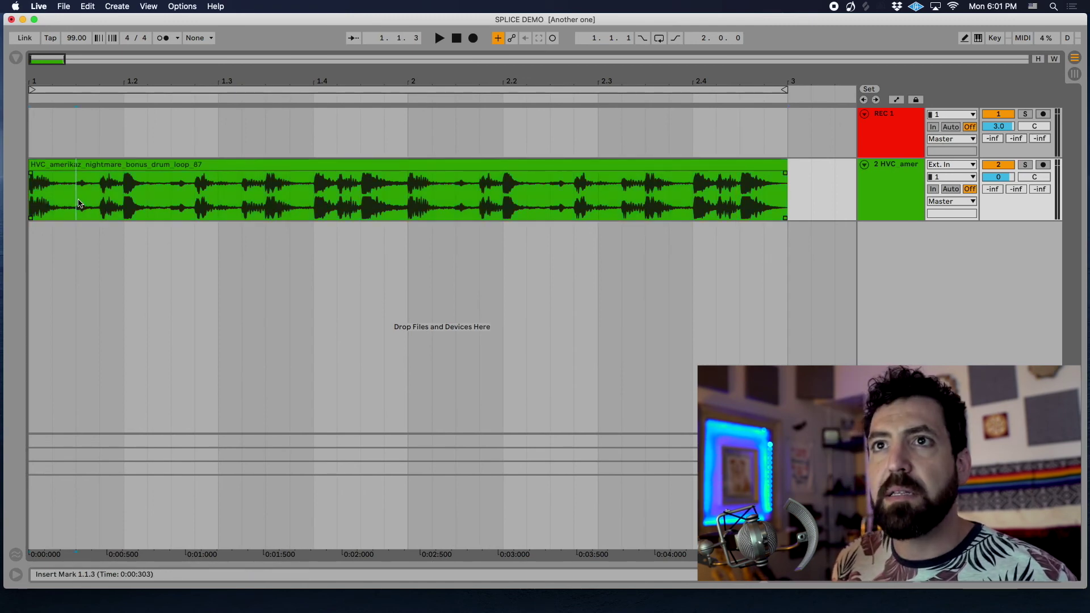
key("space")
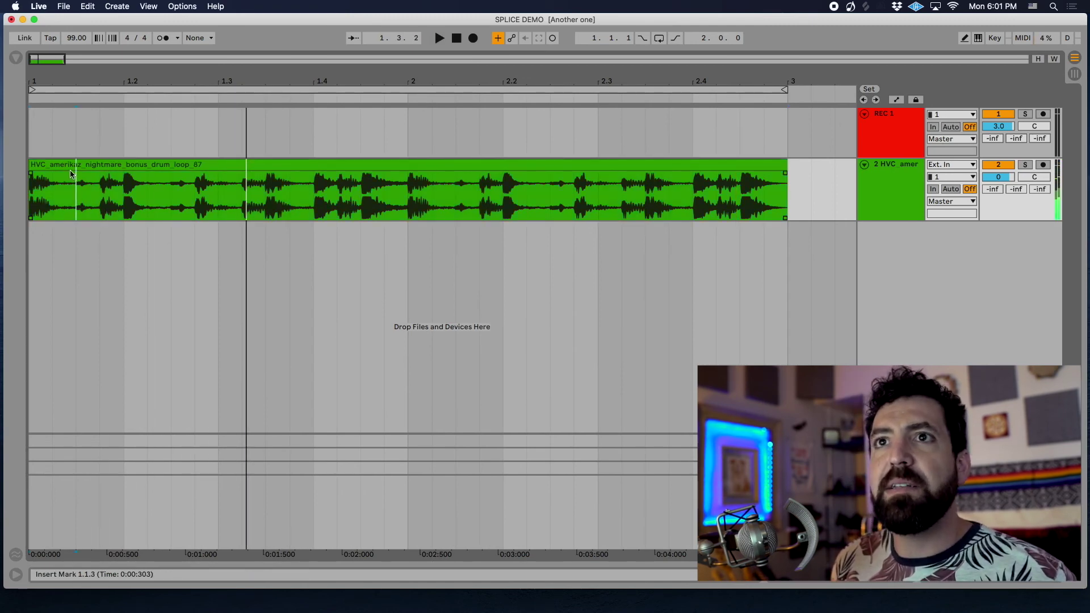
left_click(72, 170)
key("space")
- Split off the drum loop section from 1.1.3 to 1.1.4, deactivate it, and play the loop to check the cut
left_click(73, 199)
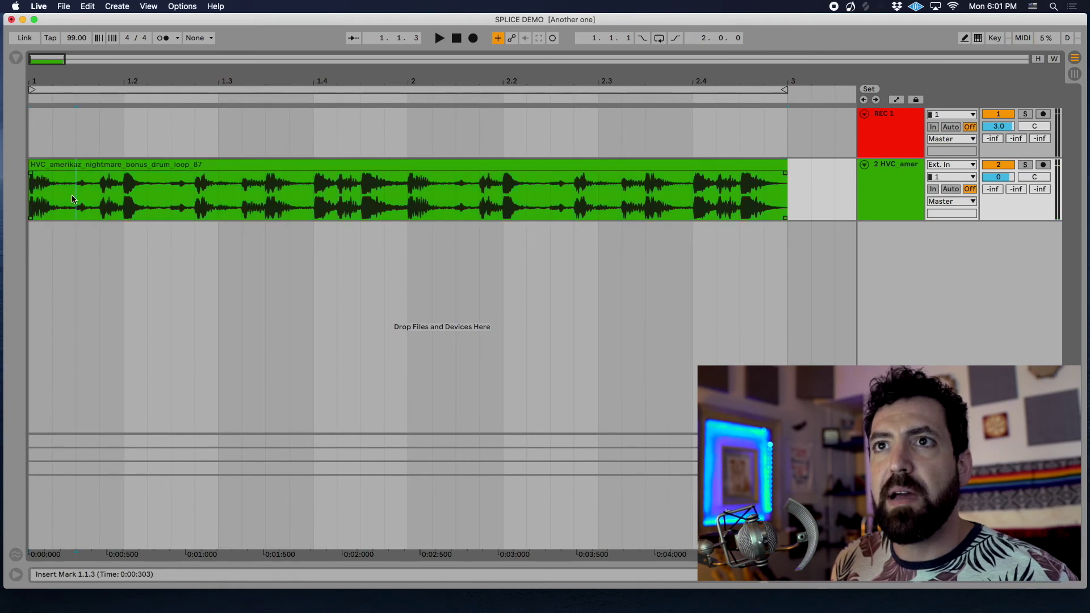
left_click_drag(73, 199, 102, 193)
key("super+e")
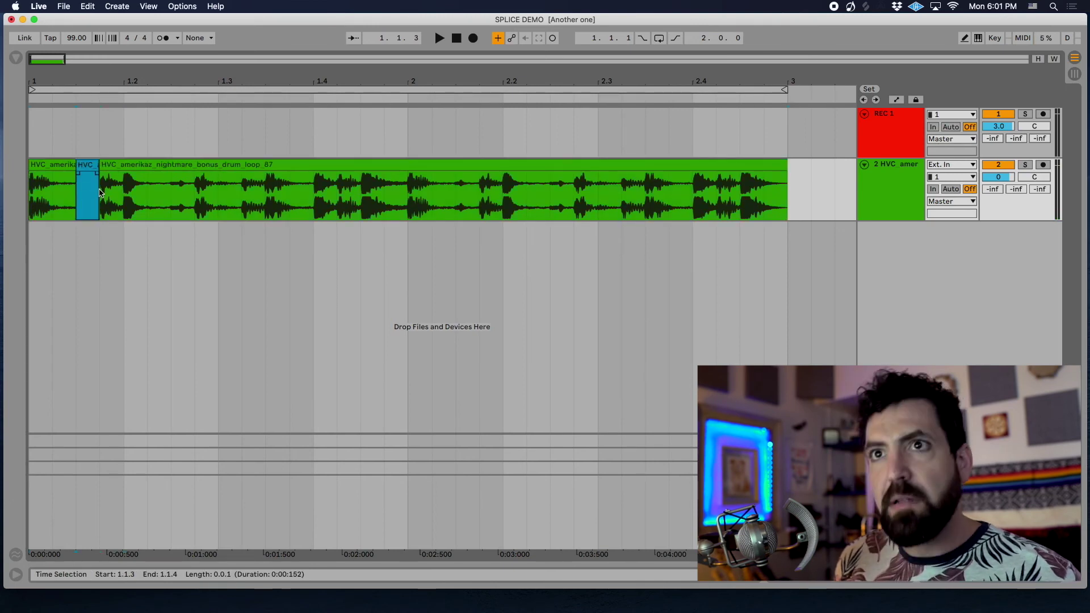
key("space")
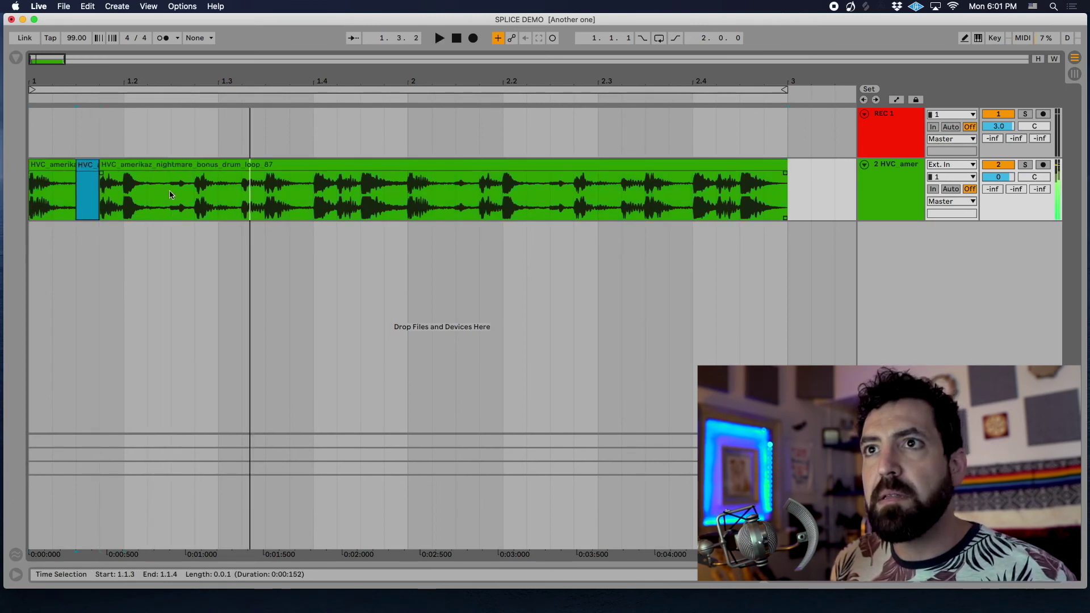
key("space")
- Deactivate the drum loop section from 1.2.3 to 1.3.2 and play it back
left_click_drag(171, 191, 231, 189)
key("0")
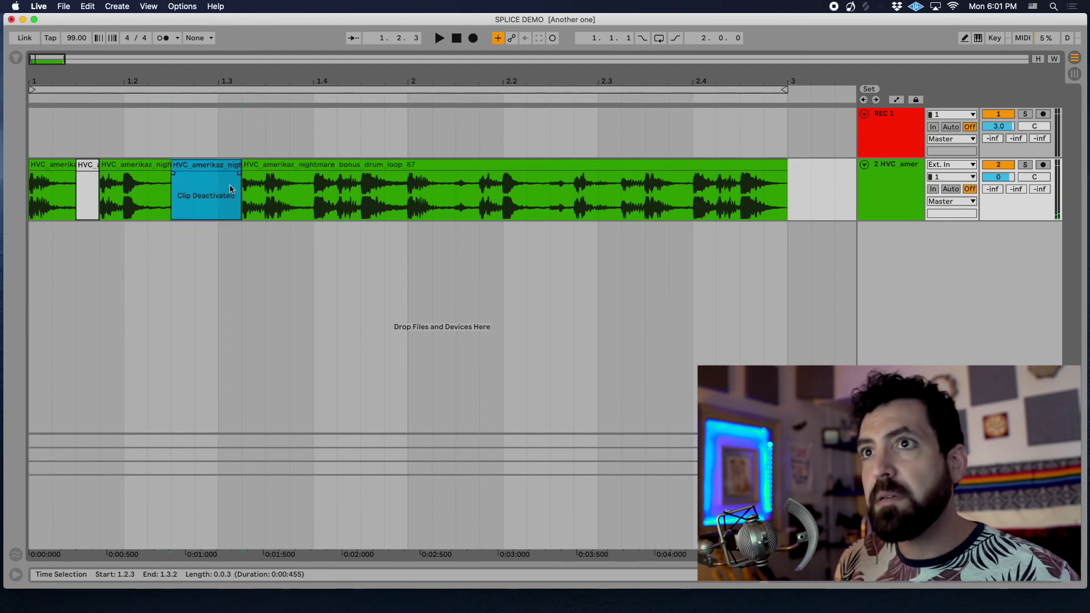
key("space")
key("space")
- Deactivate the drum loop section from 1.3.3 to 1.4.1 and split the clip at 2.1.1
left_click_drag(263, 190, 323, 189)
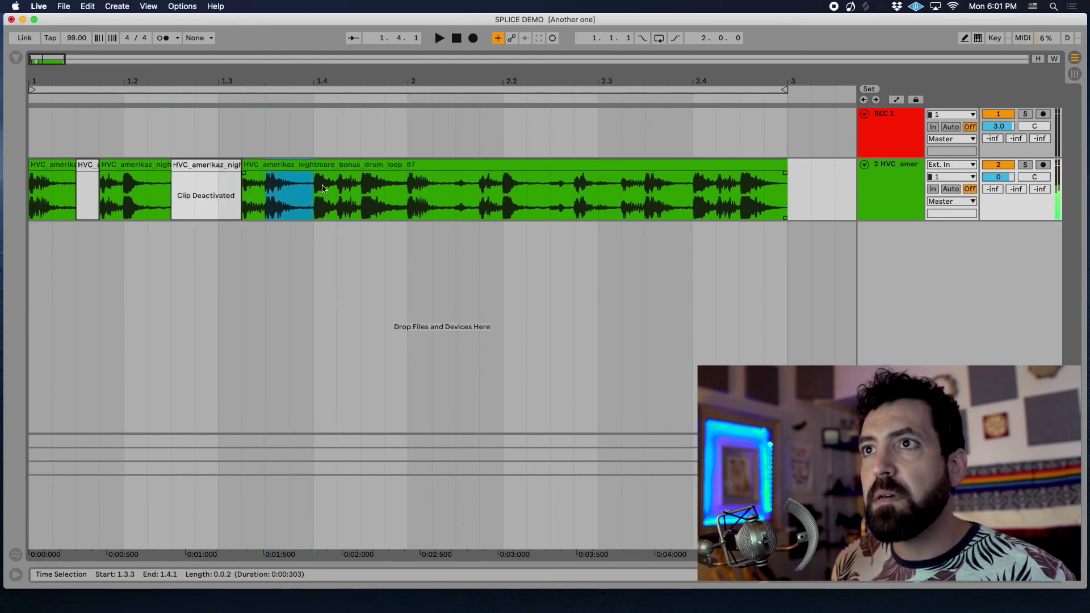
key("super+e")
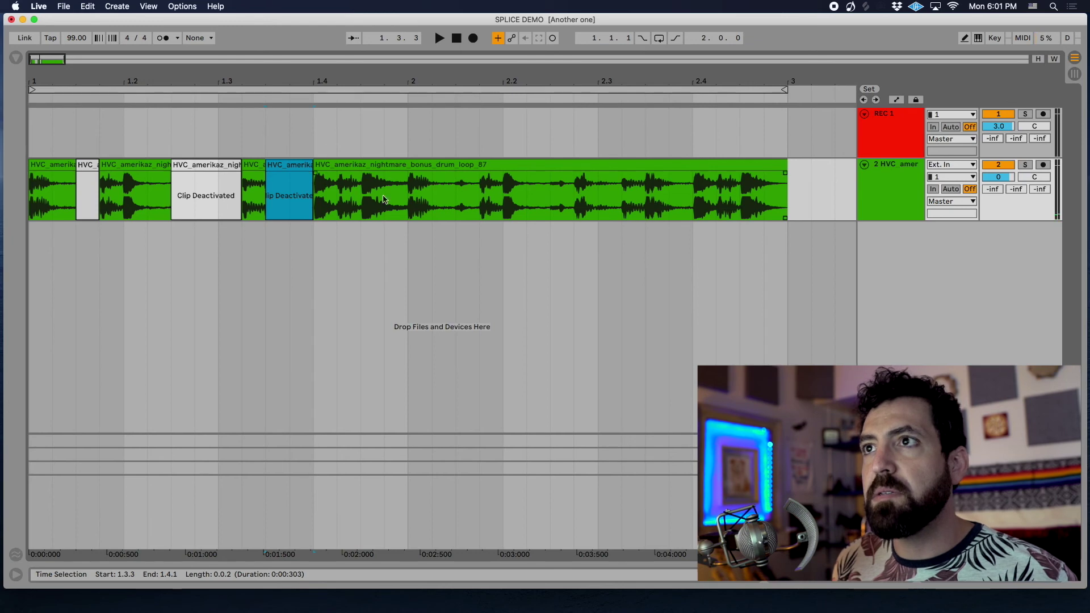
key("0")
left_click(411, 197)
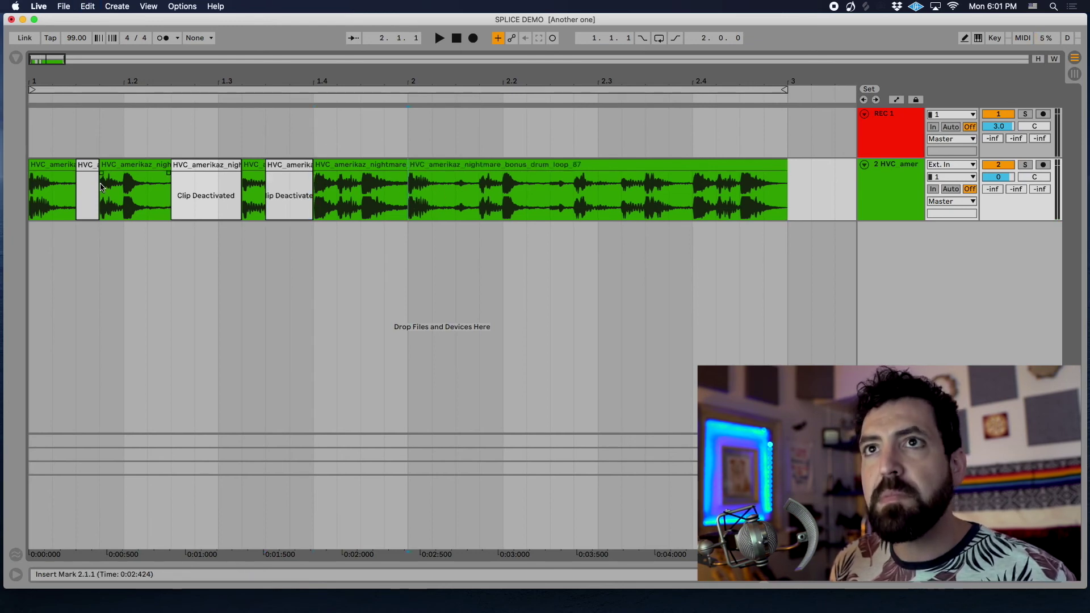
- Play the chopped drum loop from 1.1.1 several times to judge the new rhythm
left_click(48, 87)
key("space")
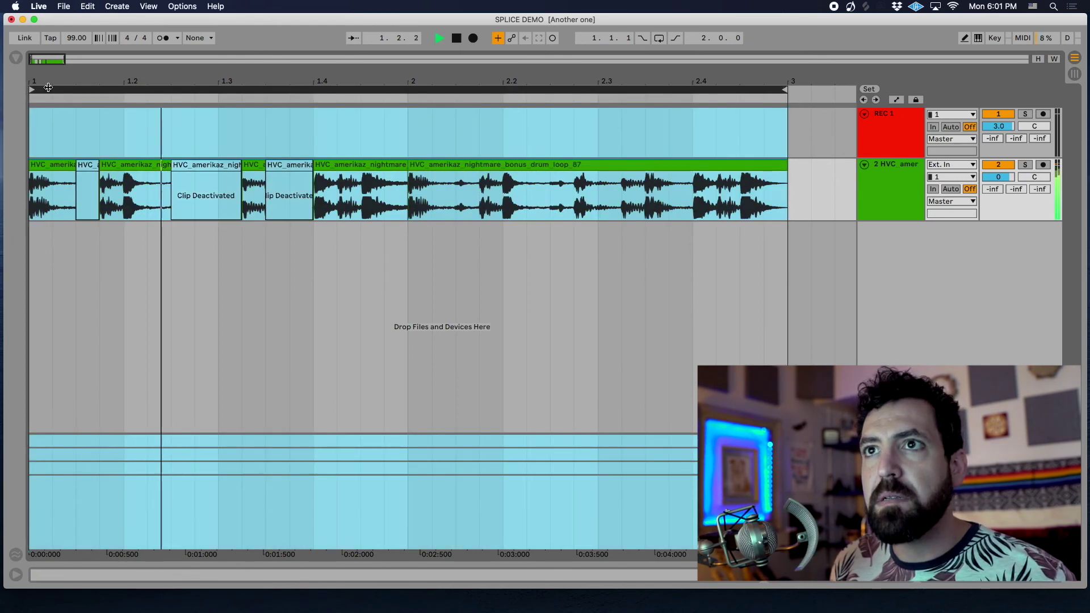
key("space")
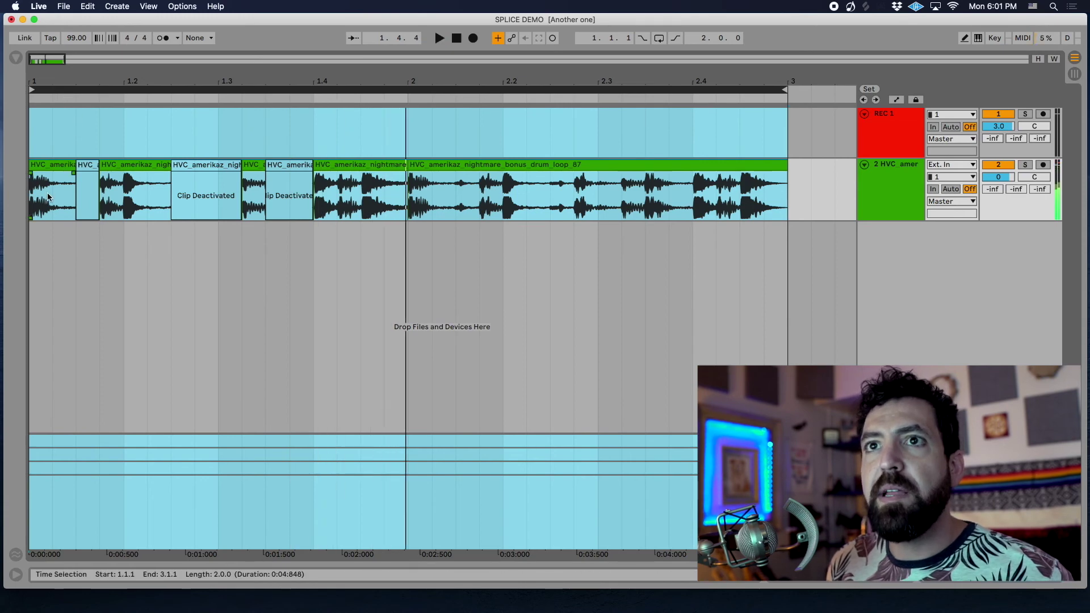
left_click(49, 196)
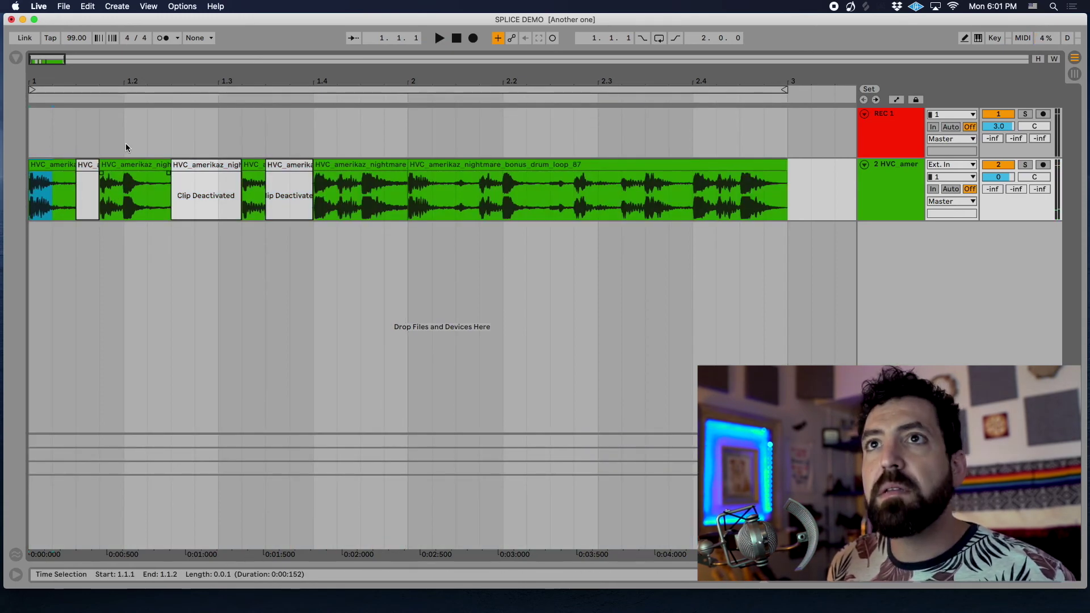
key("space")
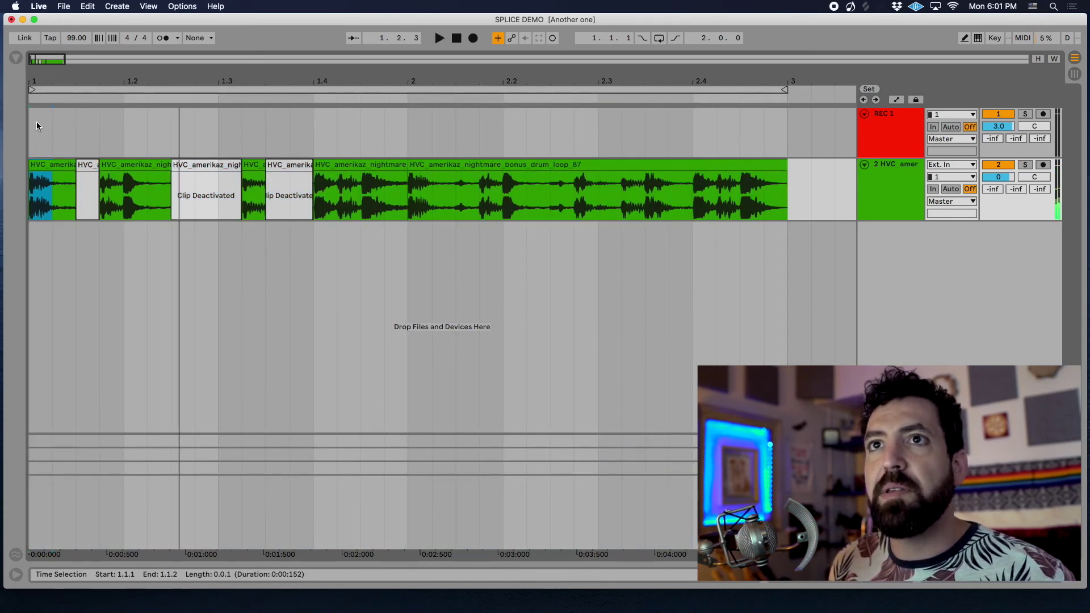
left_click(30, 128)
key("space")
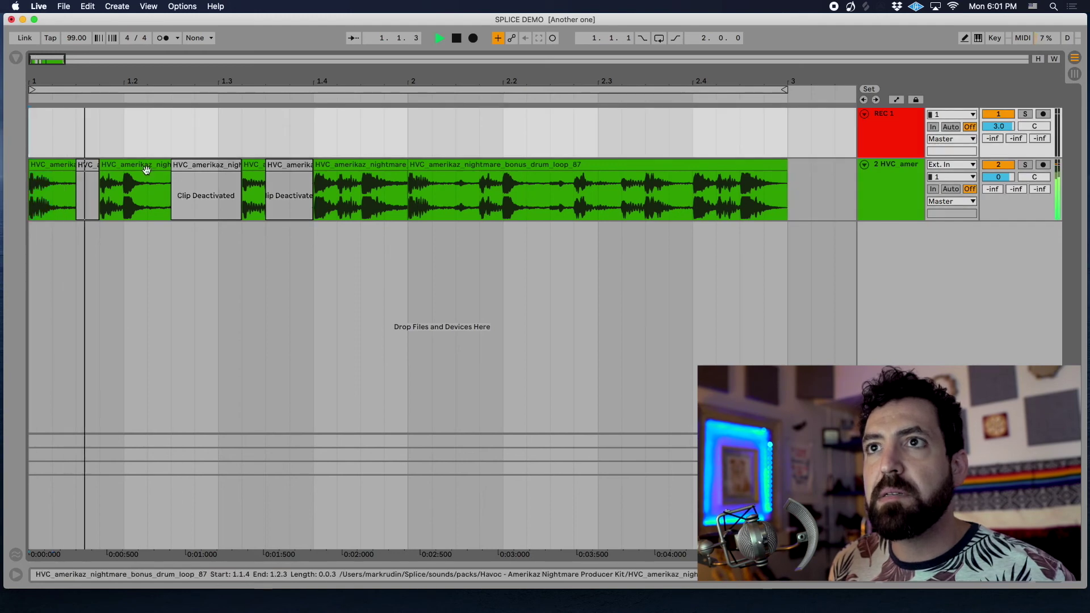
key("space")
- Reactivate only the drum hits at 1.2.4 to 1.3.1 and 1.3.3 to 1.3.4 within the muted sections
left_click(193, 194)
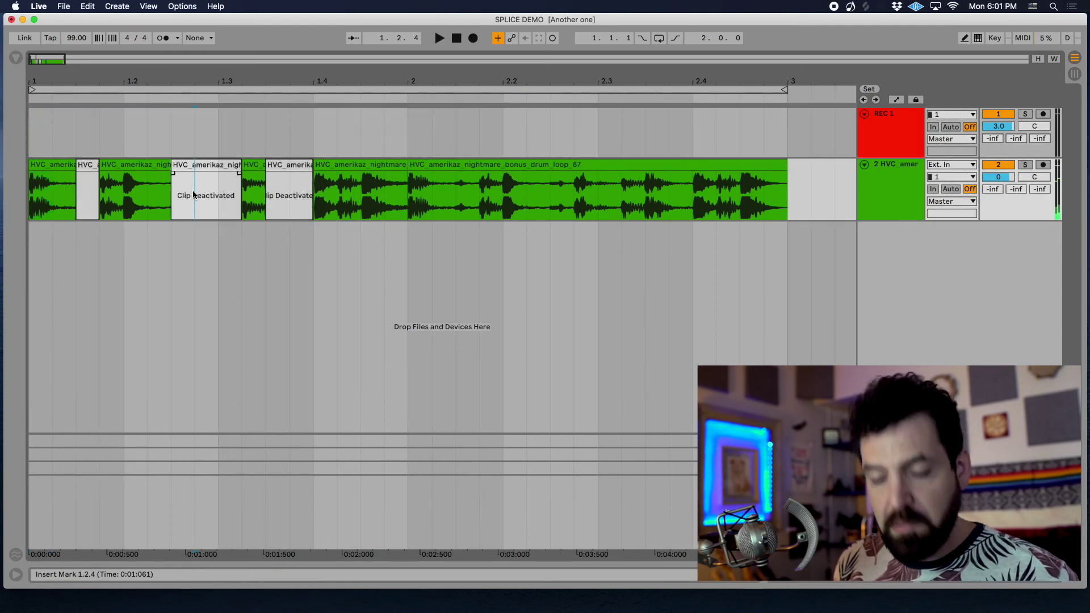
key("shift+Right")
key("0")
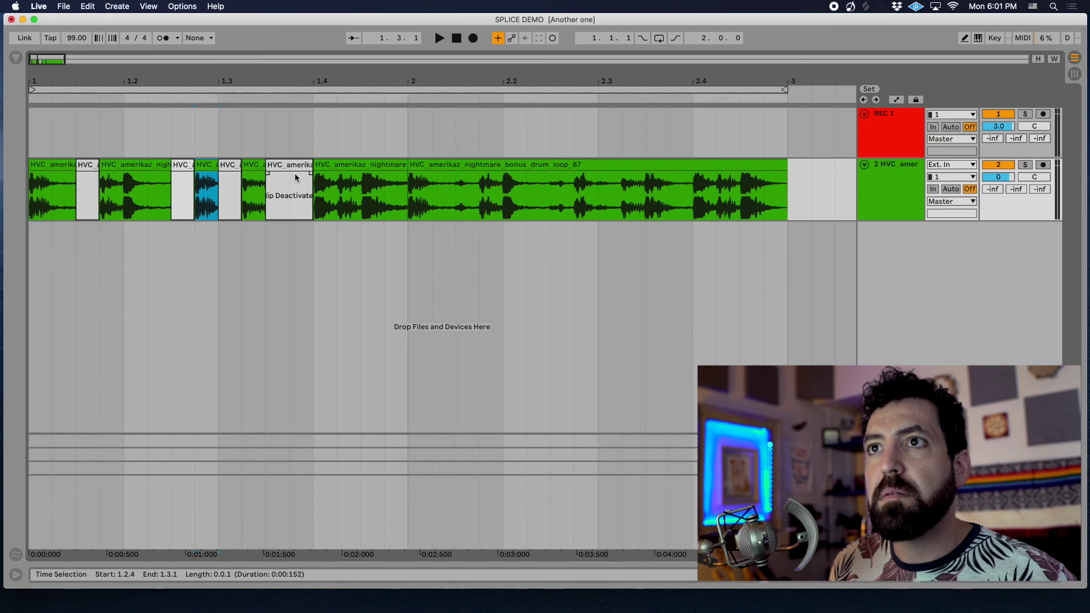
left_click(266, 195)
key("shift+Right")
key("0")
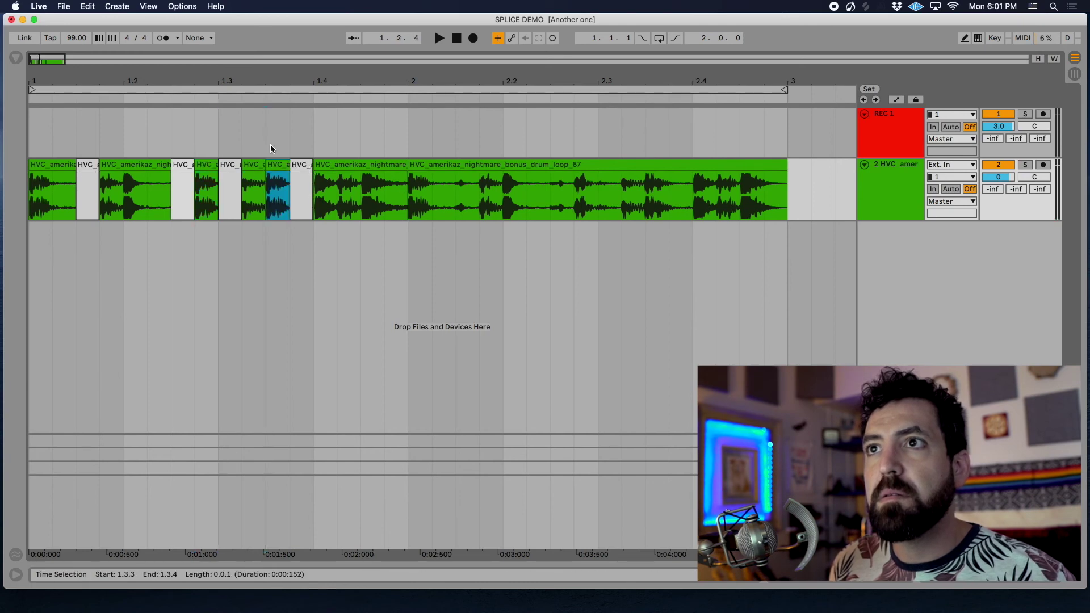
- Play the revised loop from the start and select its first bar
left_click(224, 88)
key("space")
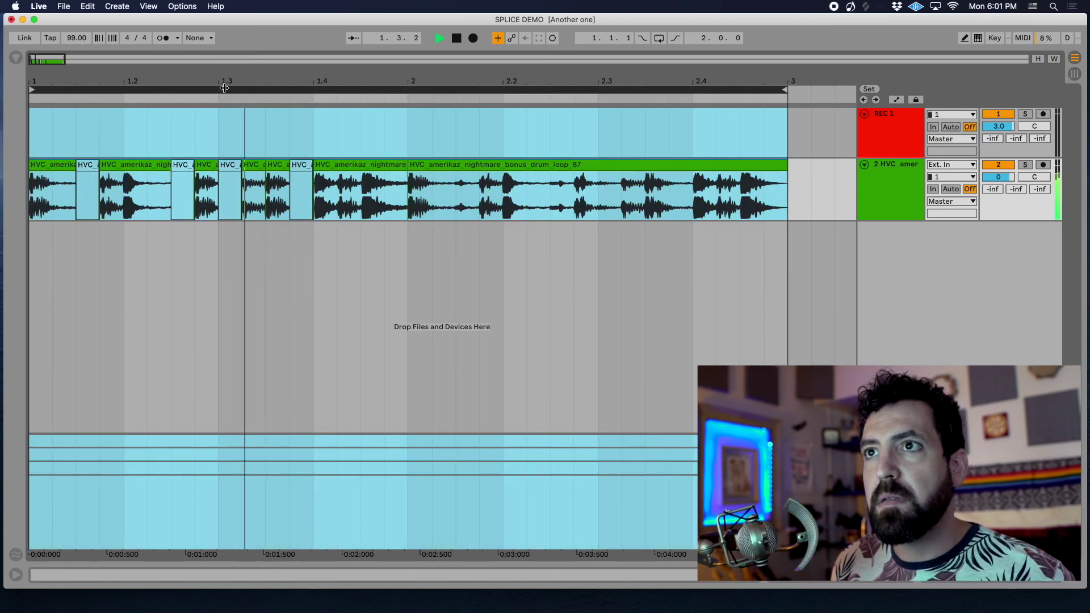
key("space")
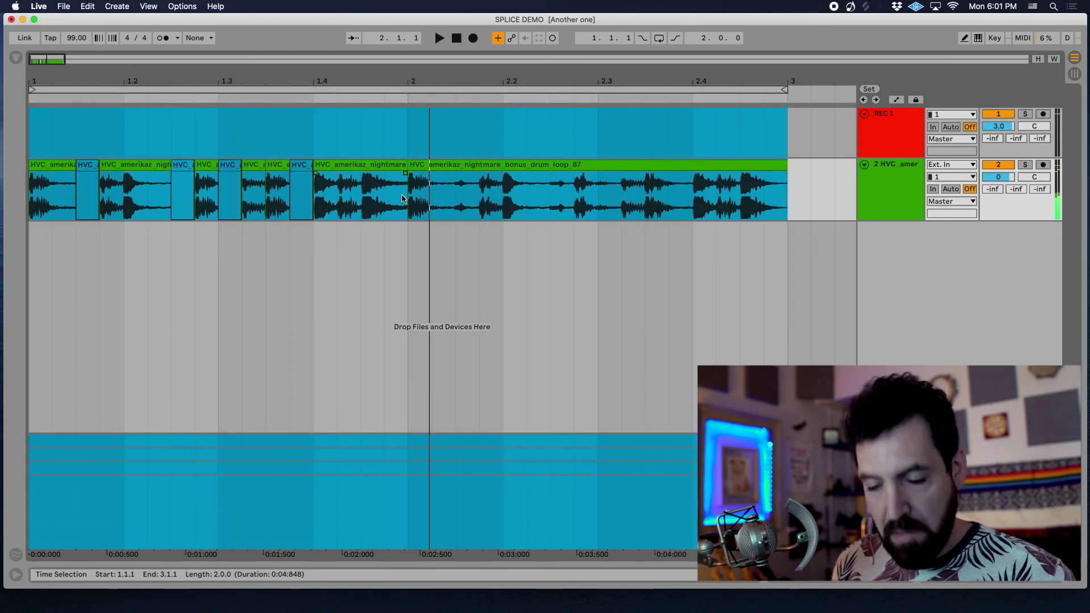
left_click(401, 190)
left_click_drag(402, 190, 1, 200)
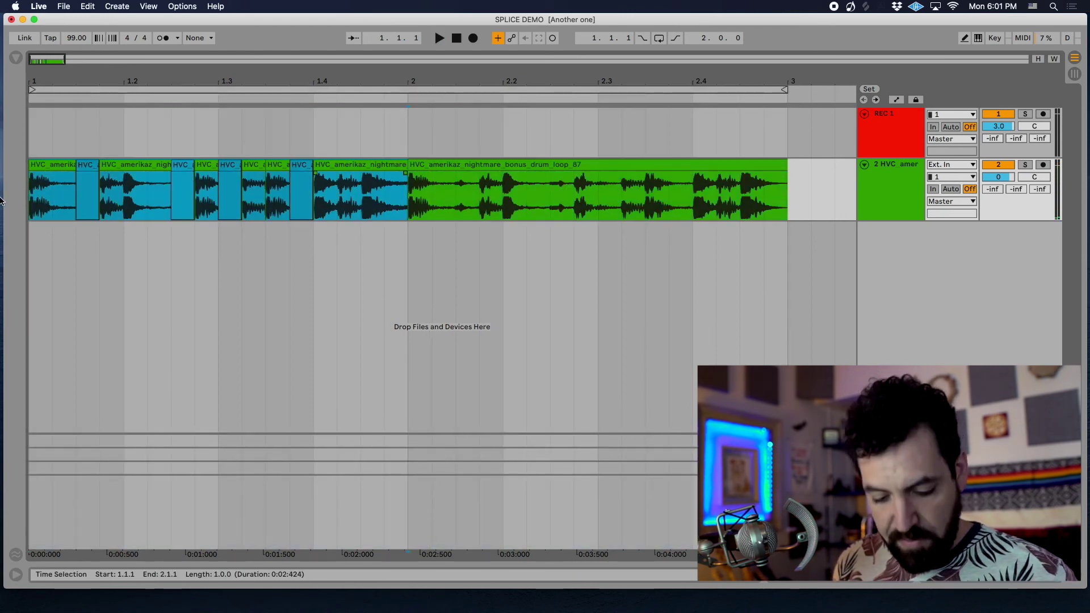
- Fill the deactivated gaps at 1.1.3, 1.2.3, 1.3.1 and 1.3.4 with copies of the quiet slice from 1.2.2 to 1.2.3
left_click(83, 176)
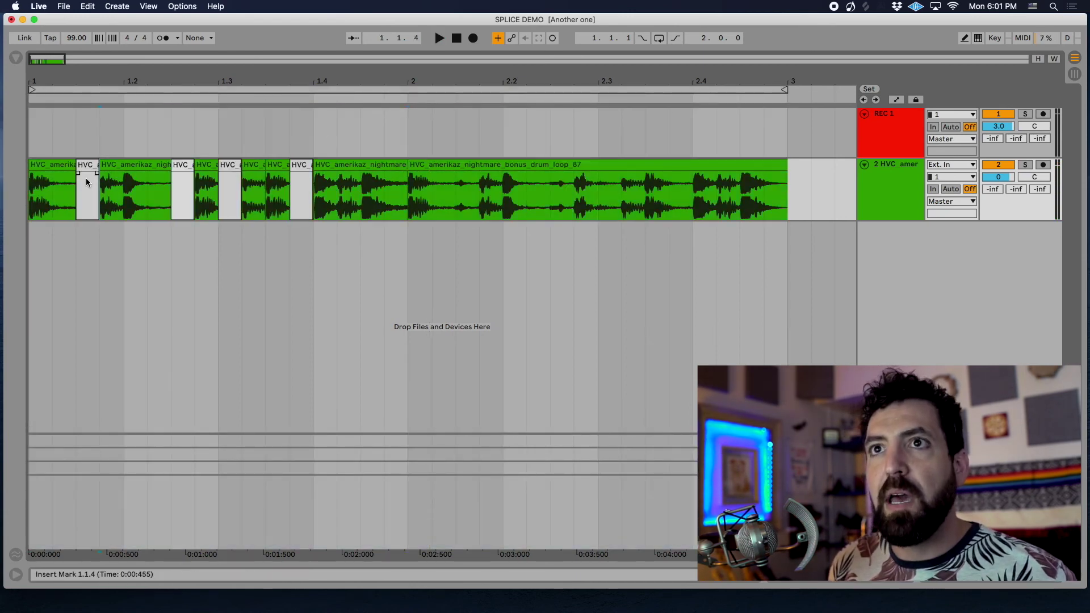
left_click(82, 168)
left_click(179, 170)
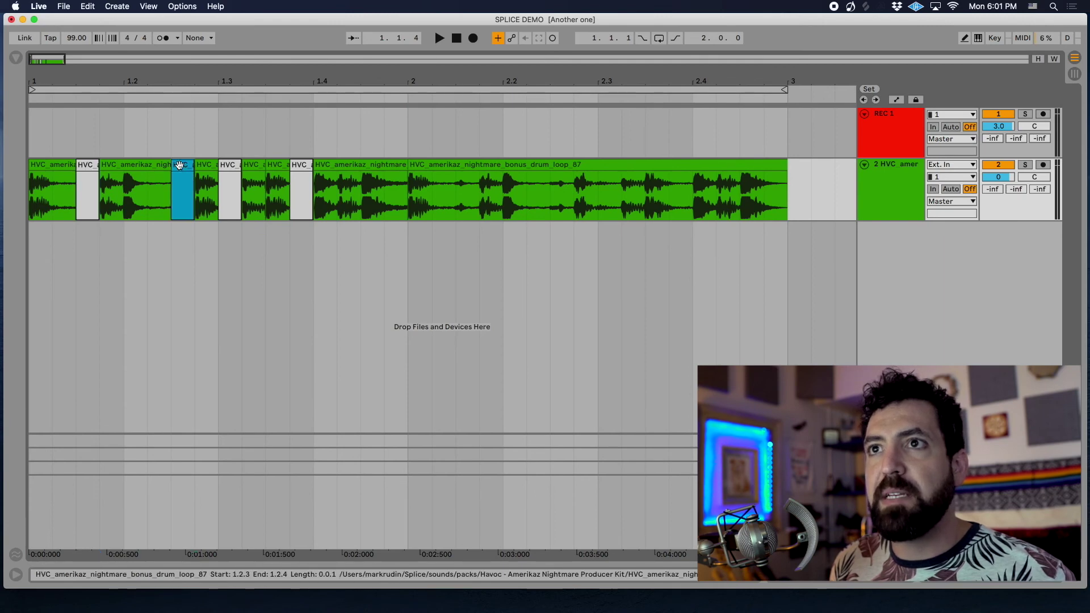
left_click(228, 169)
left_click(300, 171)
left_click(169, 192)
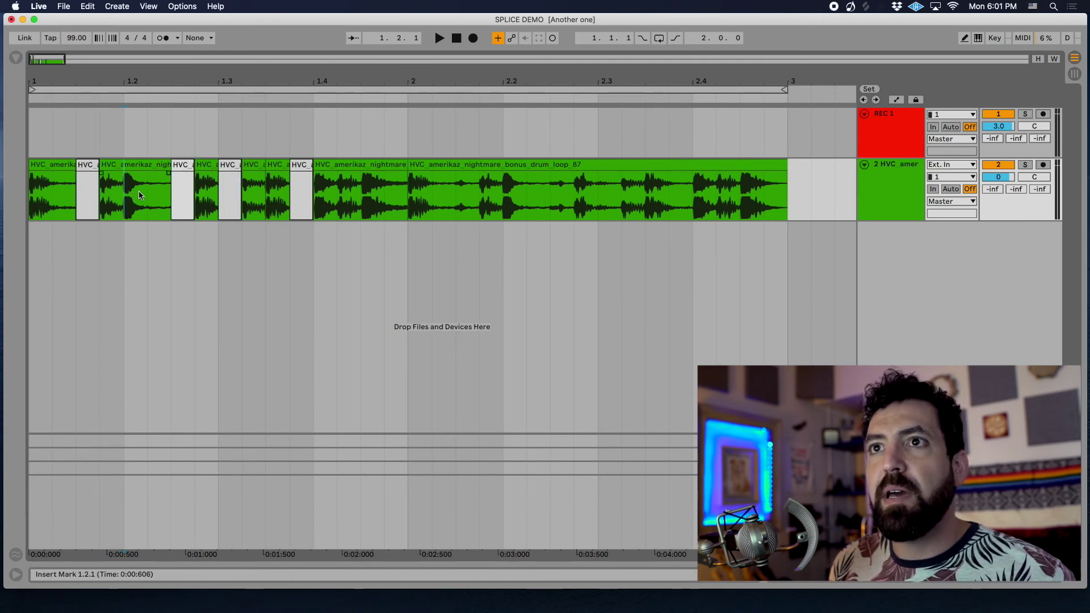
left_click_drag(147, 196, 302, 164)
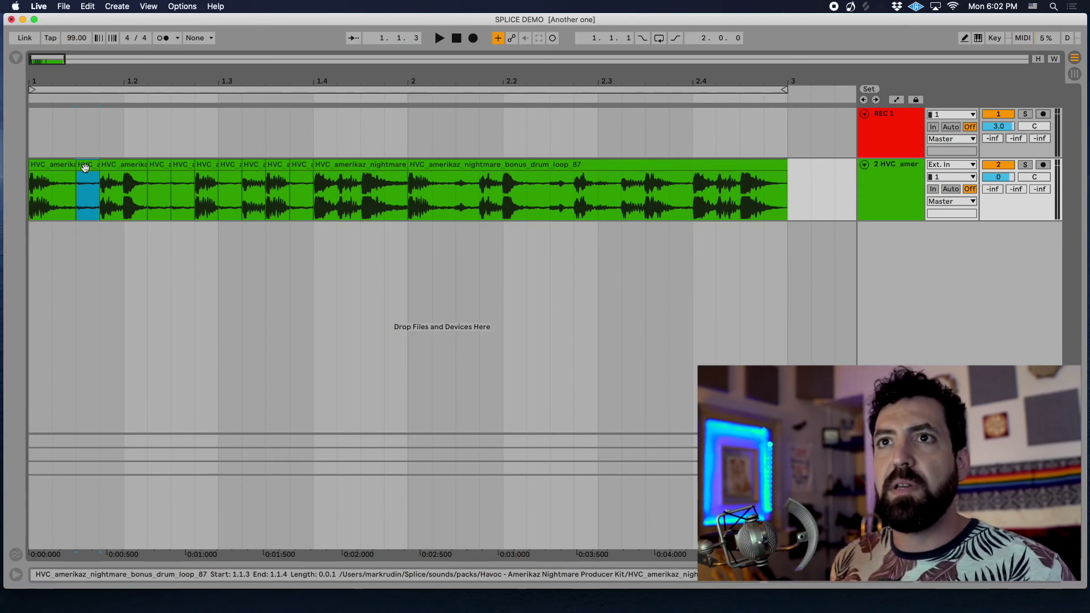
- Play the loop from 1.1.1 to hear the filled gaps
left_click(66, 90)
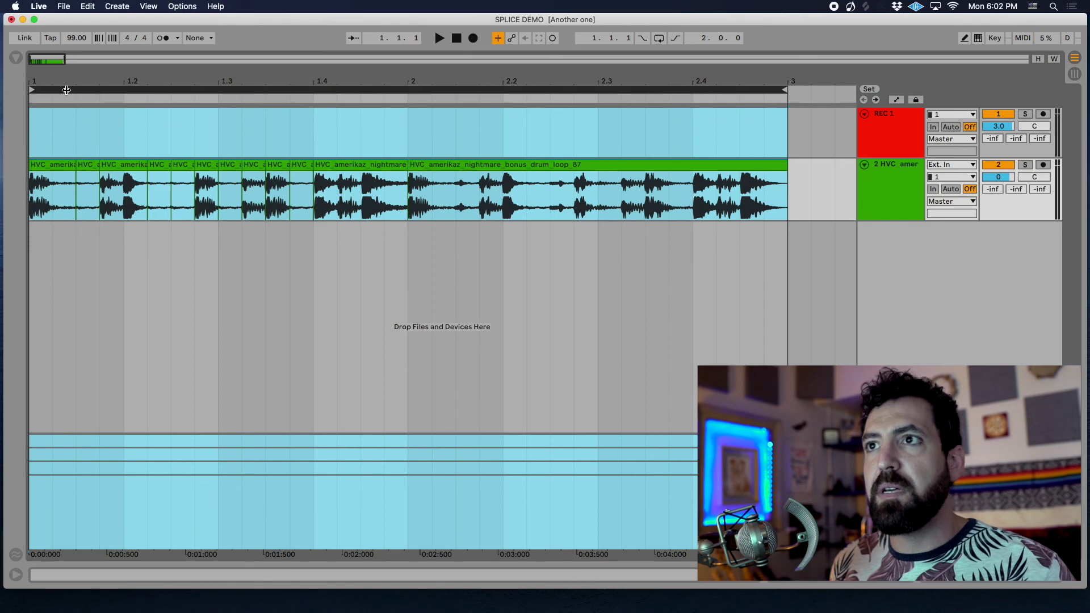
key("space")
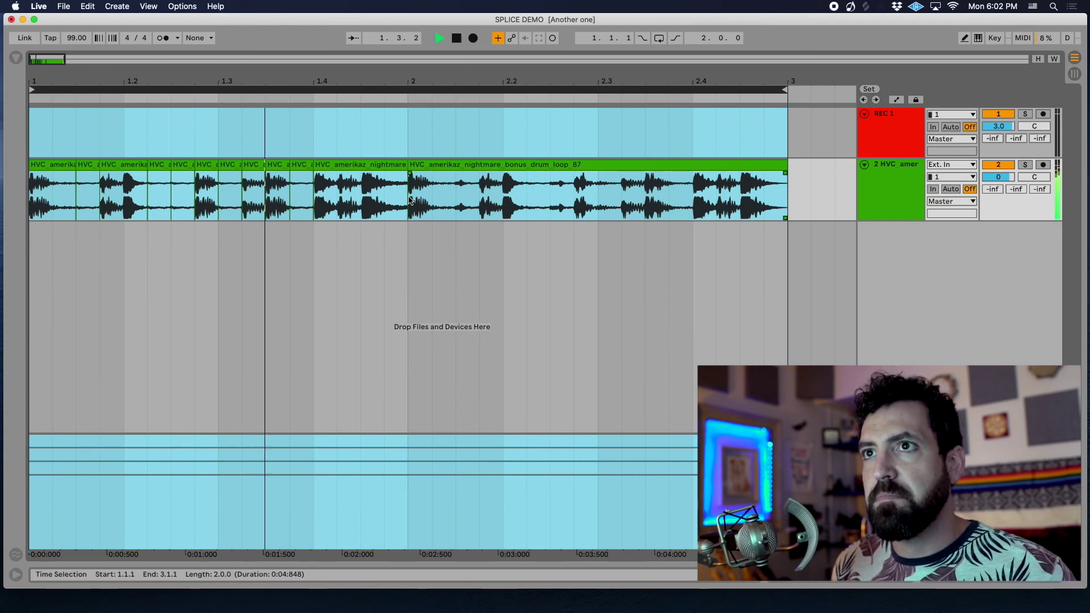
key("space")
- Delete the drum loop audio from 2.1.1 onward and consolidate the first bar's slices into one clip
left_click_drag(407, 199, 811, 178)
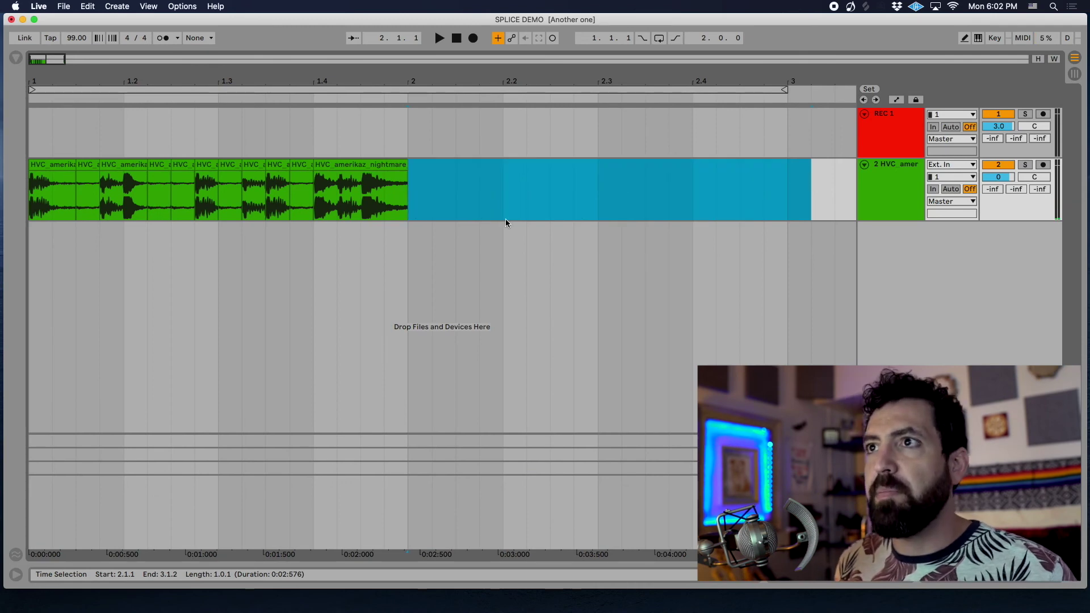
left_click_drag(412, 198, 1, 222)
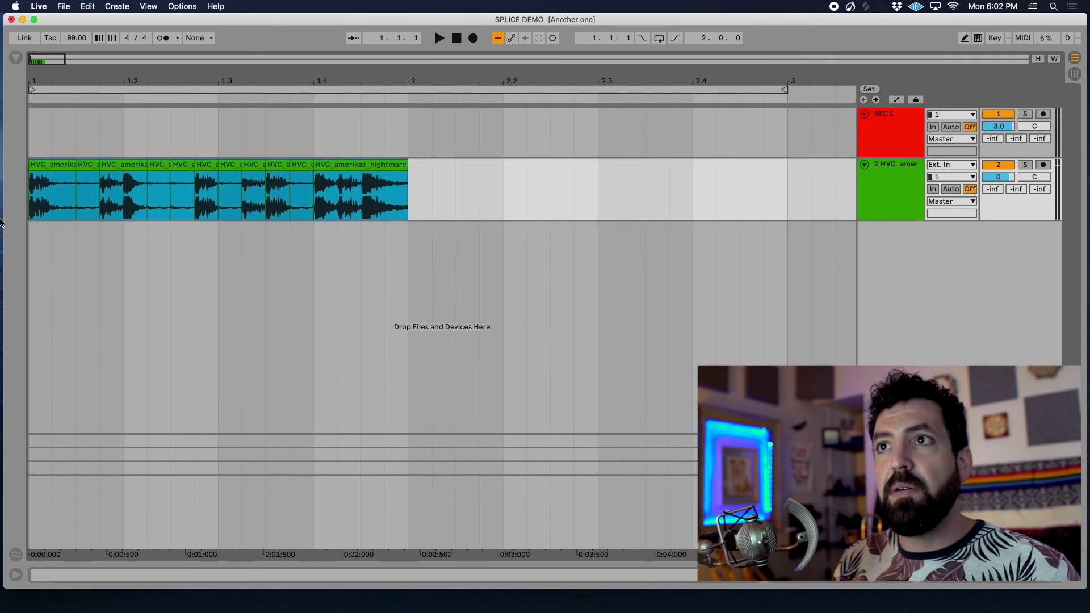
key("super+j")
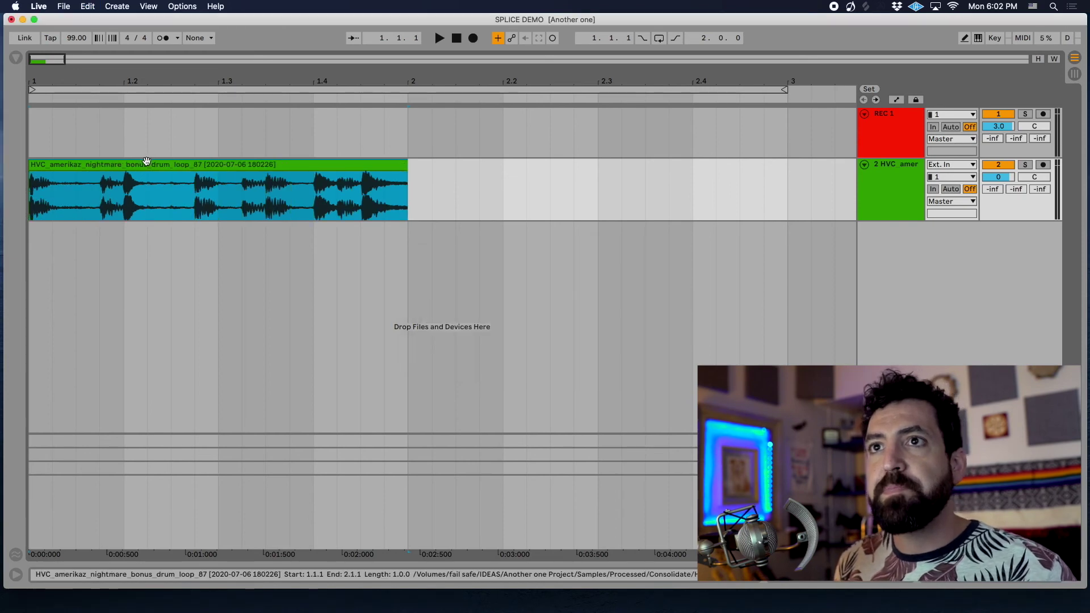
- Duplicate the consolidated drum bar at 2.1.1, loop both bars from 1.1.1 to 3.1.1 and play them
key("super+d")
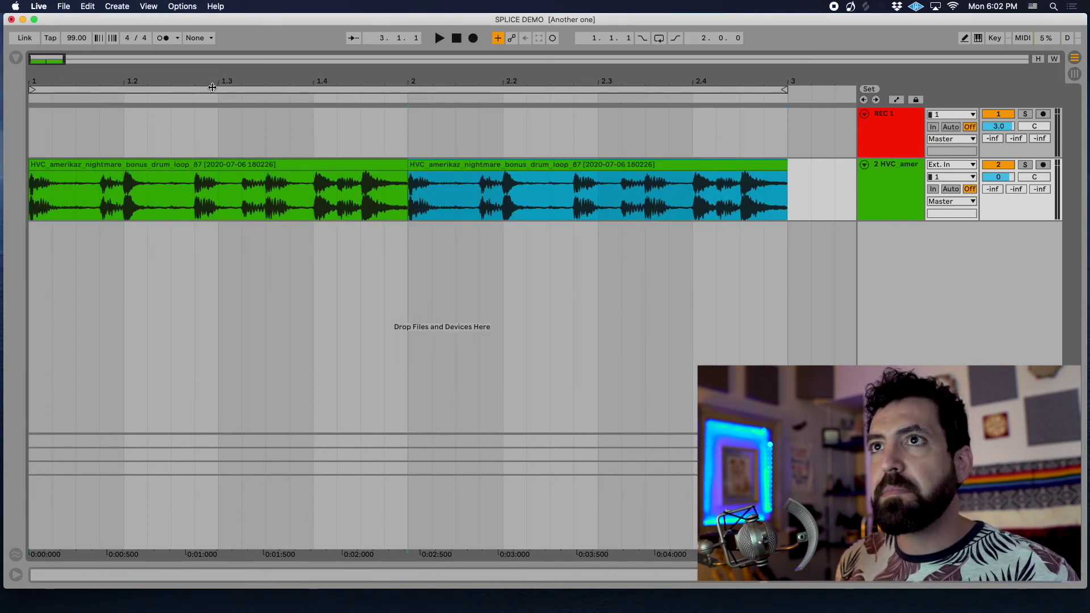
left_click(212, 87)
key("super+l")
key("space")
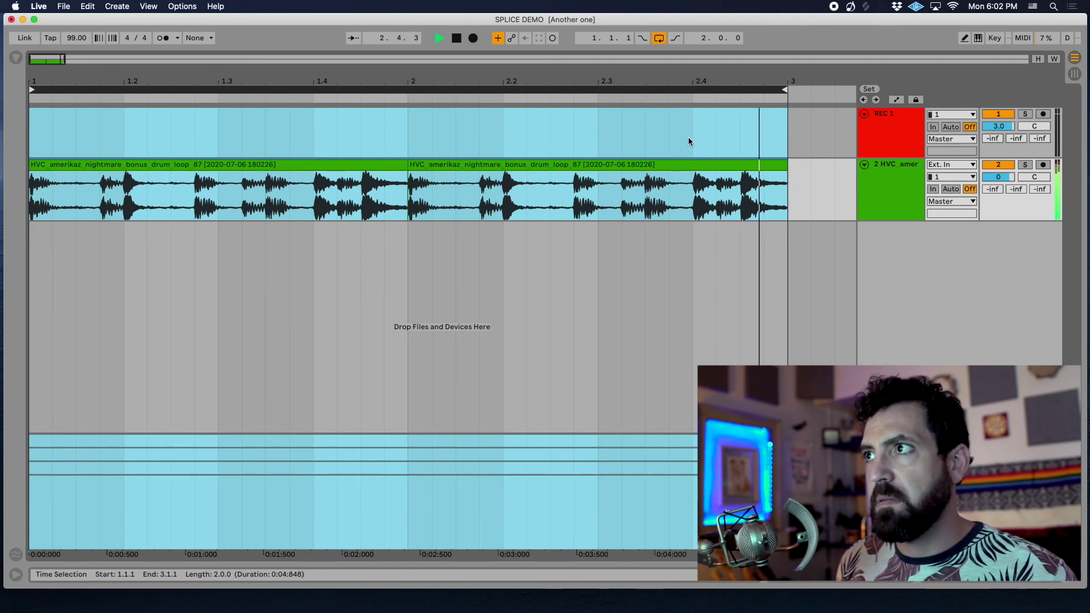
key("space")
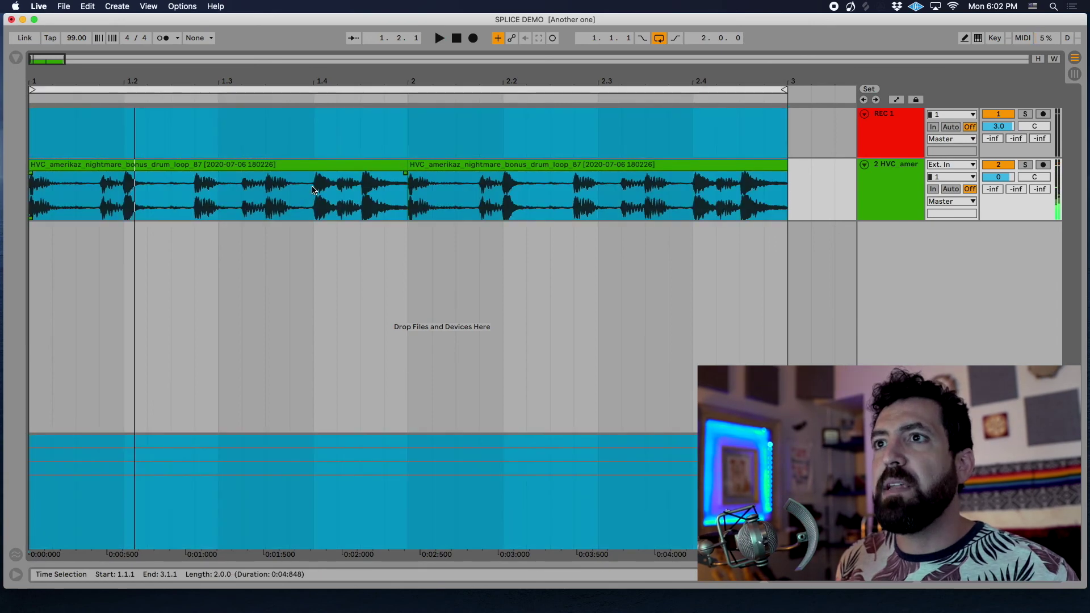
- Play the drum loop from 2.4.1 to hear the last beat of the second bar
left_click(313, 191)
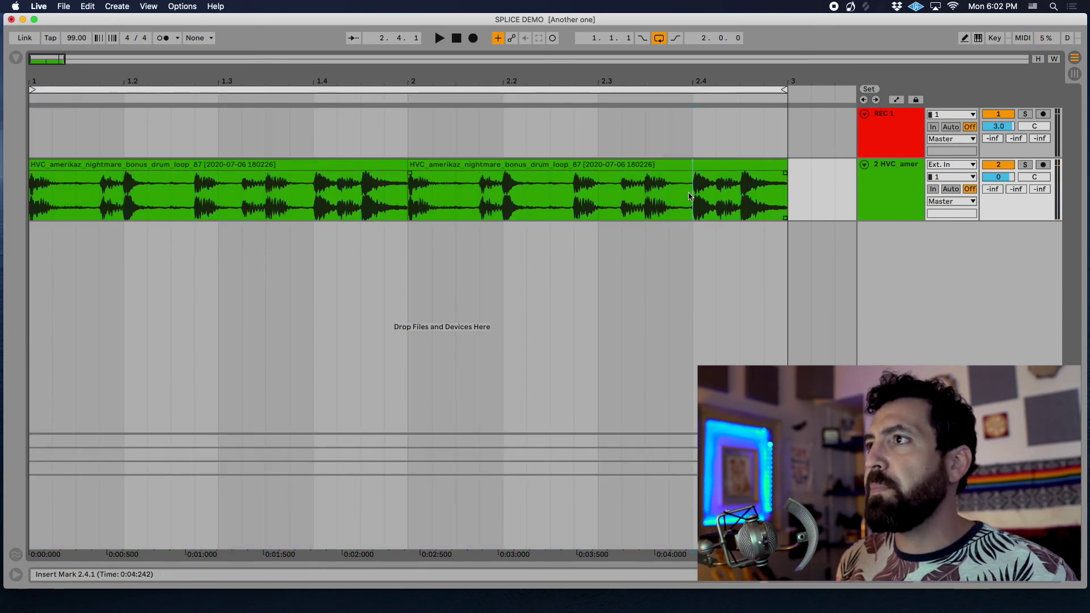
left_click_drag(690, 196, 773, 193)
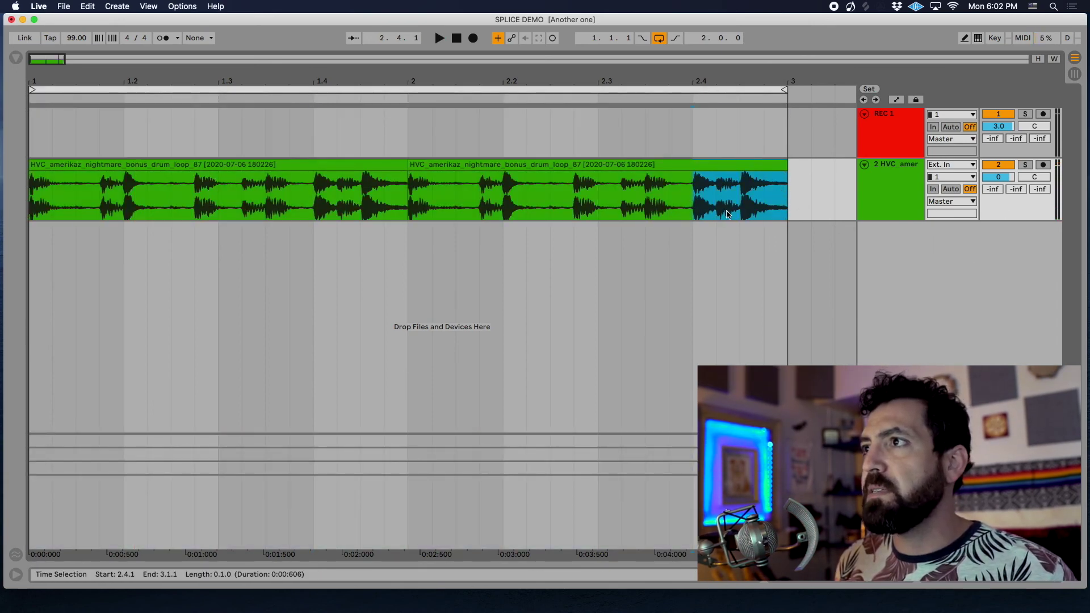
left_click(700, 203)
key("space")
key("space")
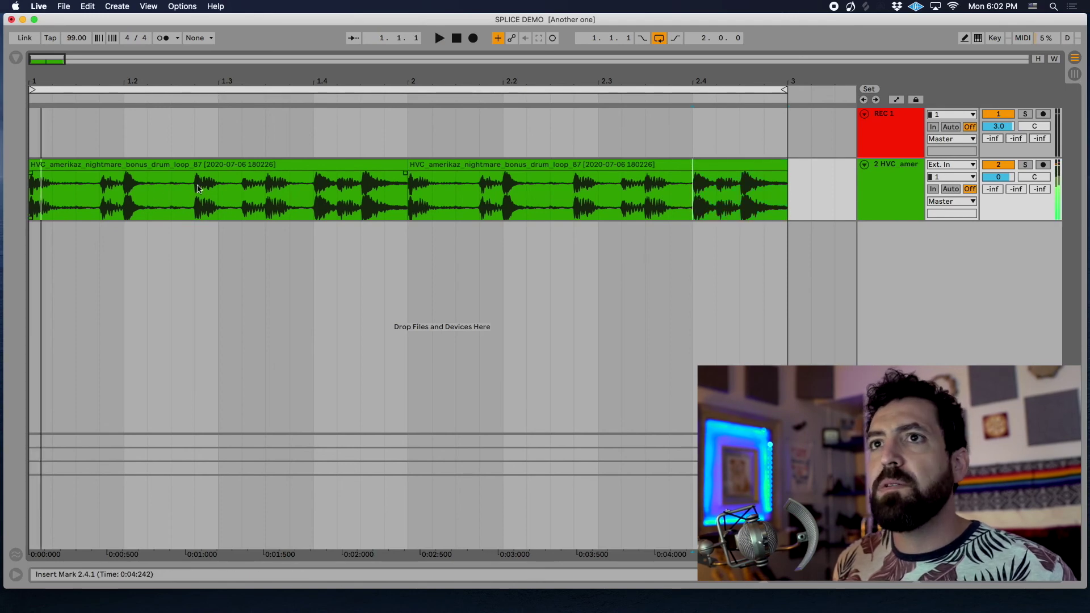
- Split out the drum slice from 1.2.1 to 1.3.1 and place a copy of it over beat 1.4.1
left_click_drag(124, 196, 221, 194)
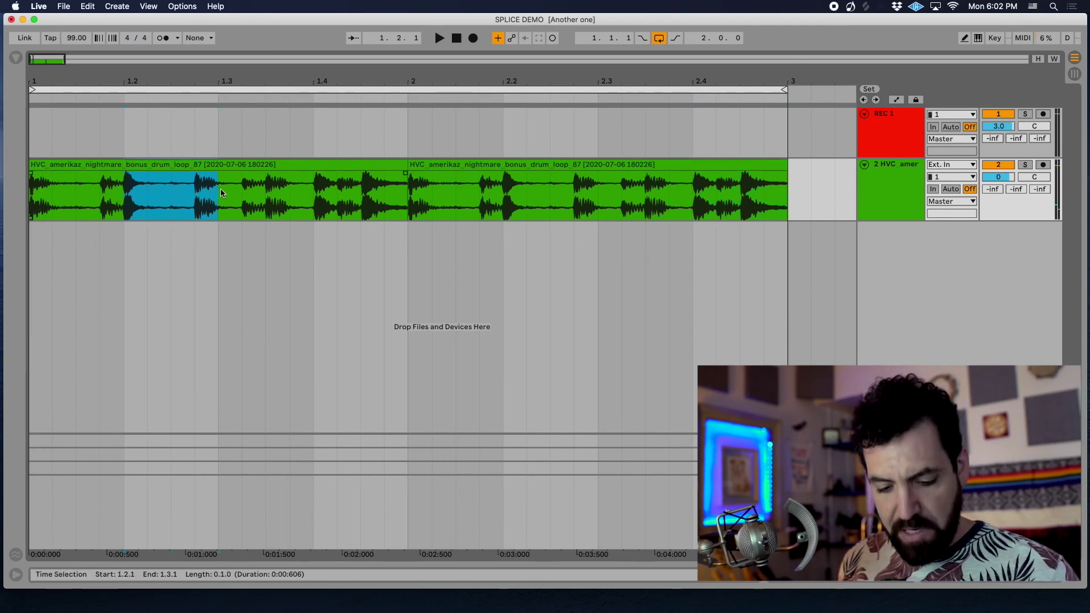
key("super+e")
left_click_drag(157, 166, 352, 169)
- Play the two-bar drum loop from 1.1.1 with the new fourth beat
left_click(307, 91)
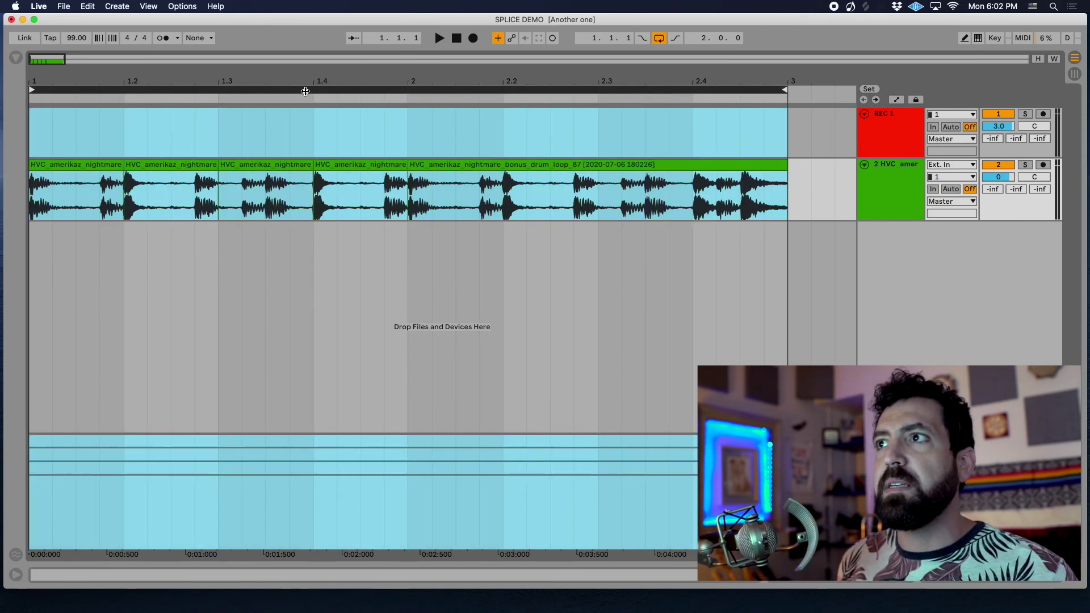
key("space")
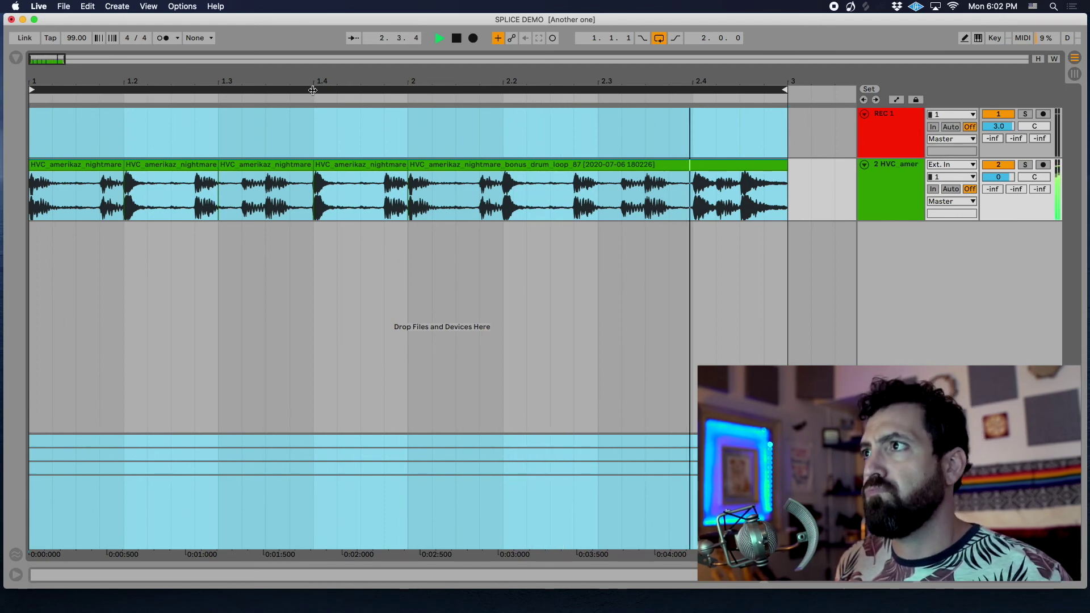
key("space")
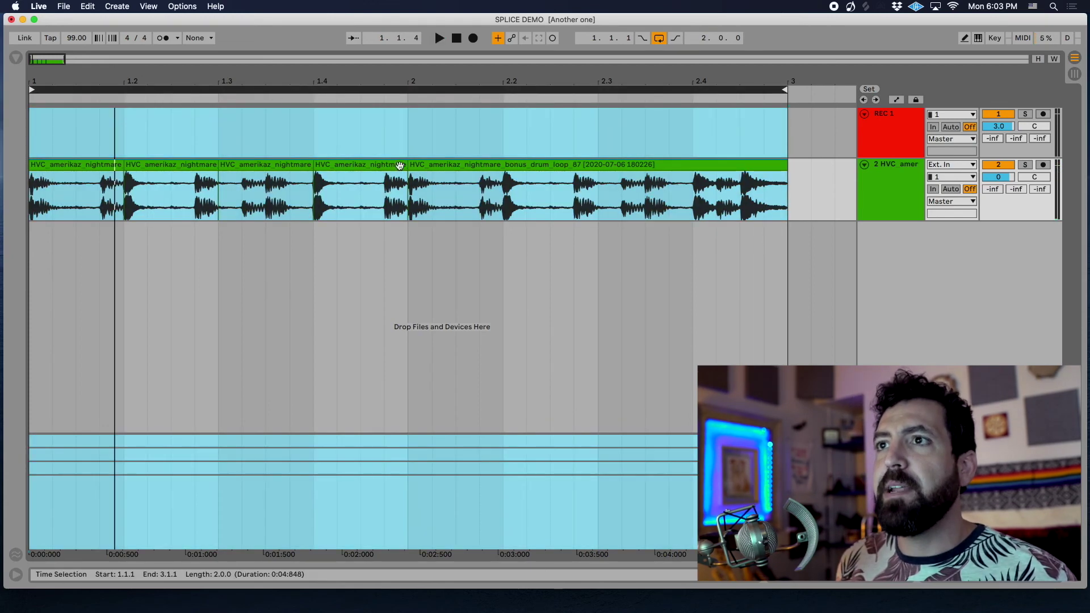
- Switch to Splice, preview LUSH_synth_loop_chords_juno_160_Fm.wav and place it on a new track at 1.1.1 in Ableton Live
key("super+Tab")
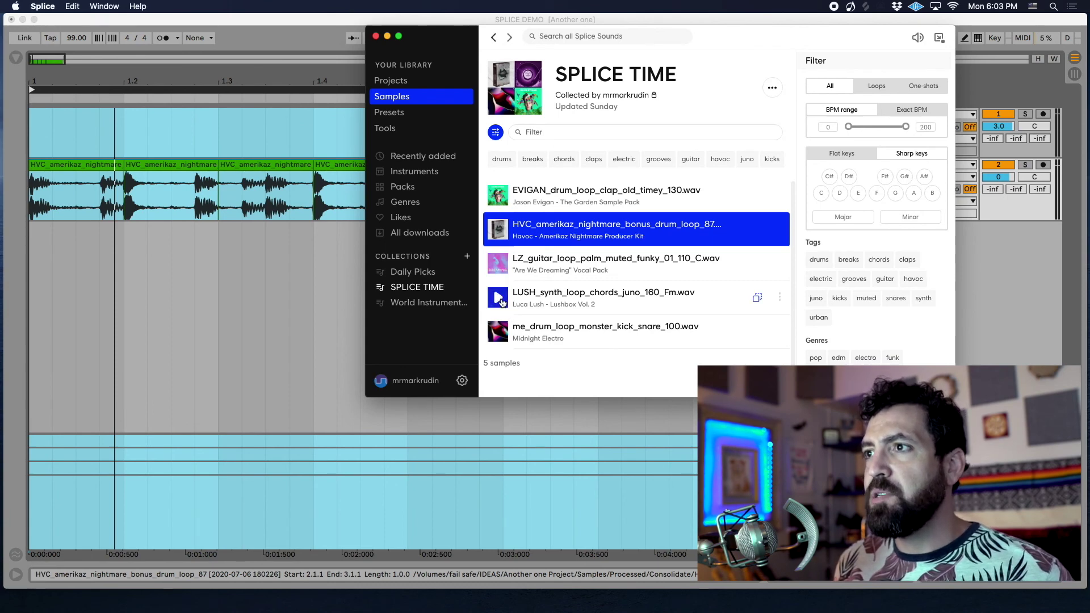
left_click(498, 297)
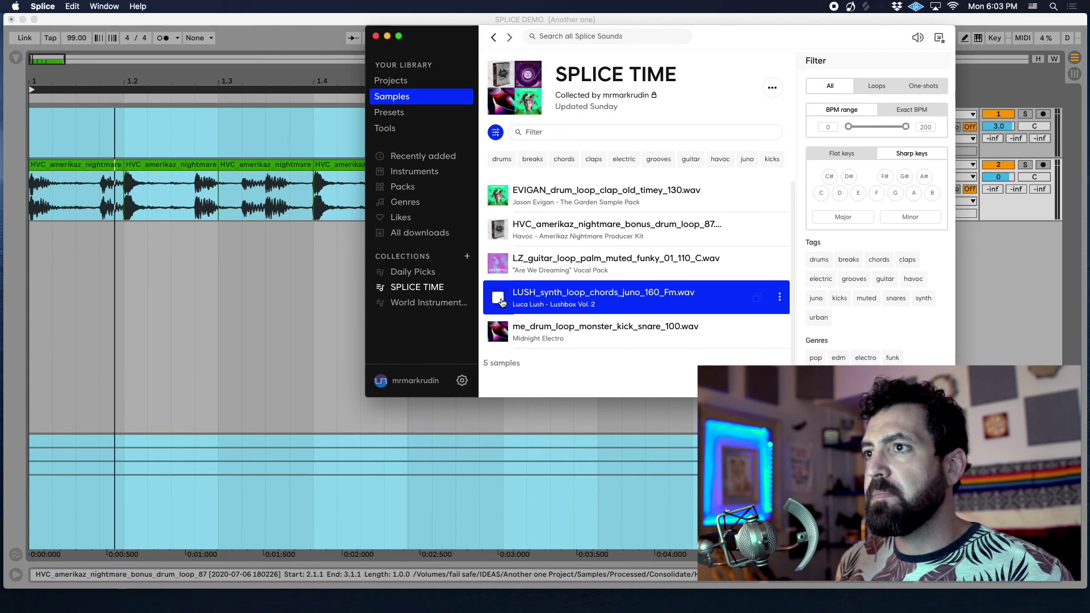
left_click_drag(564, 300, 33, 250)
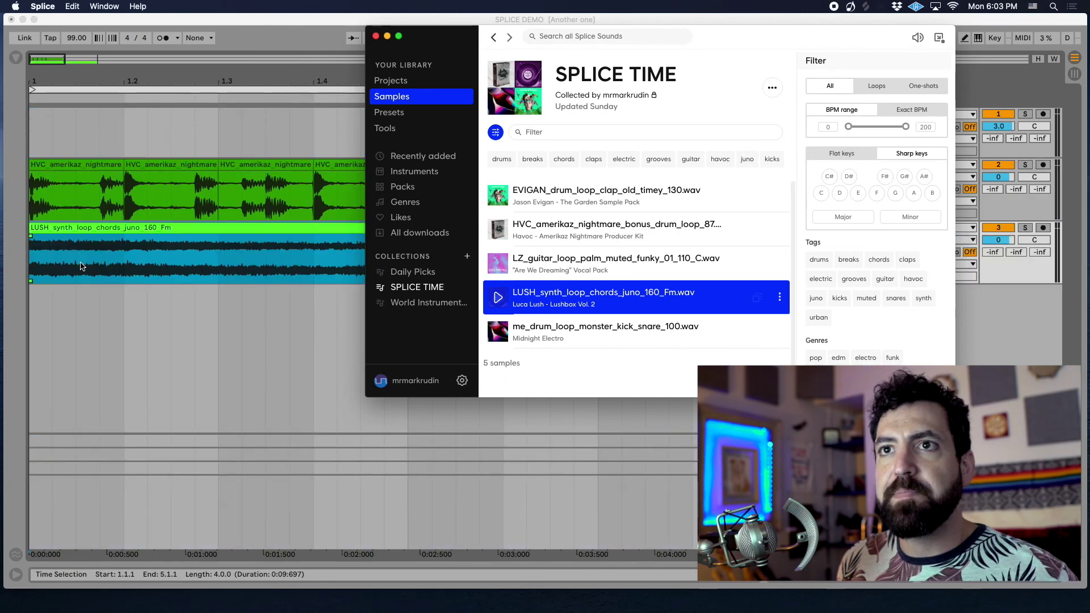
- Split the synth chord loop at 3.1.1 and delete the part after it
left_click(340, 265)
left_click(340, 265)
key("minus")
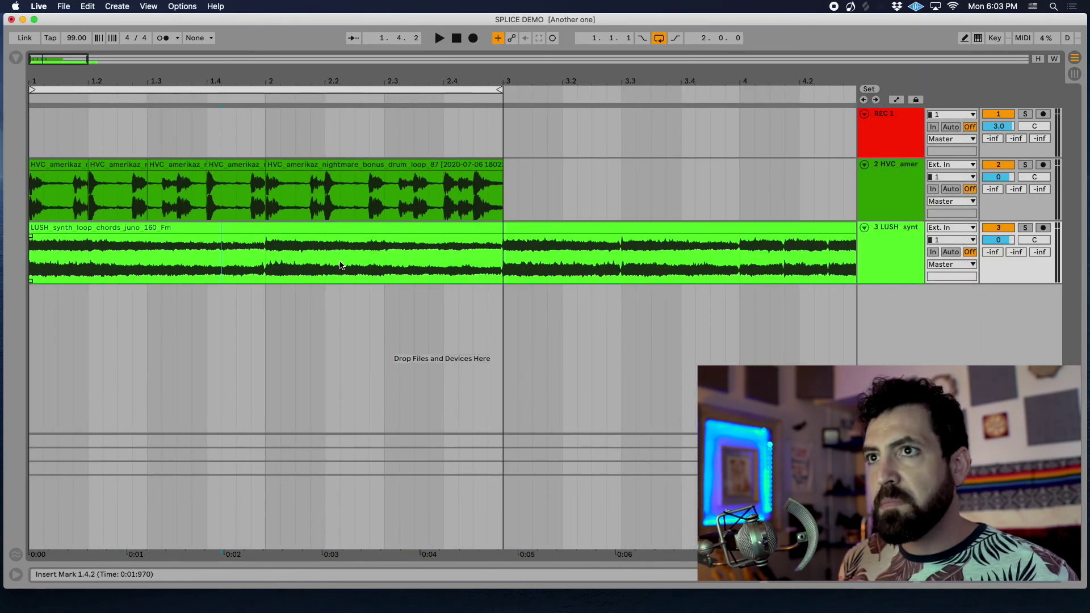
left_click(513, 270)
key("super+e")
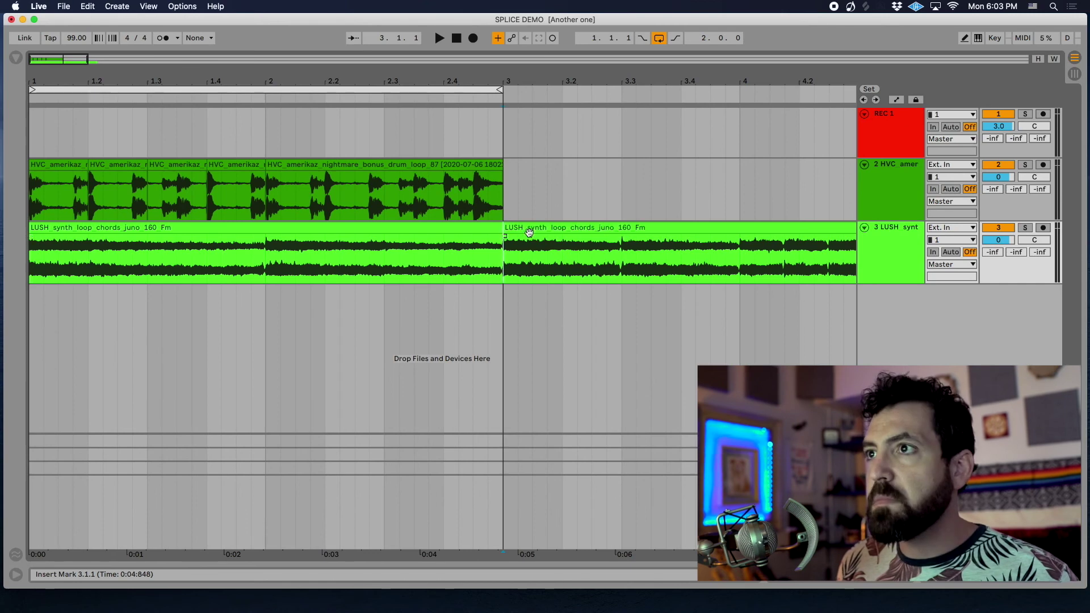
left_click(529, 230)
key("Delete")
- Split the synth chord loop into half-bar clips at 1.3.1, 2.1.1 and 2.3.1
left_click(102, 250)
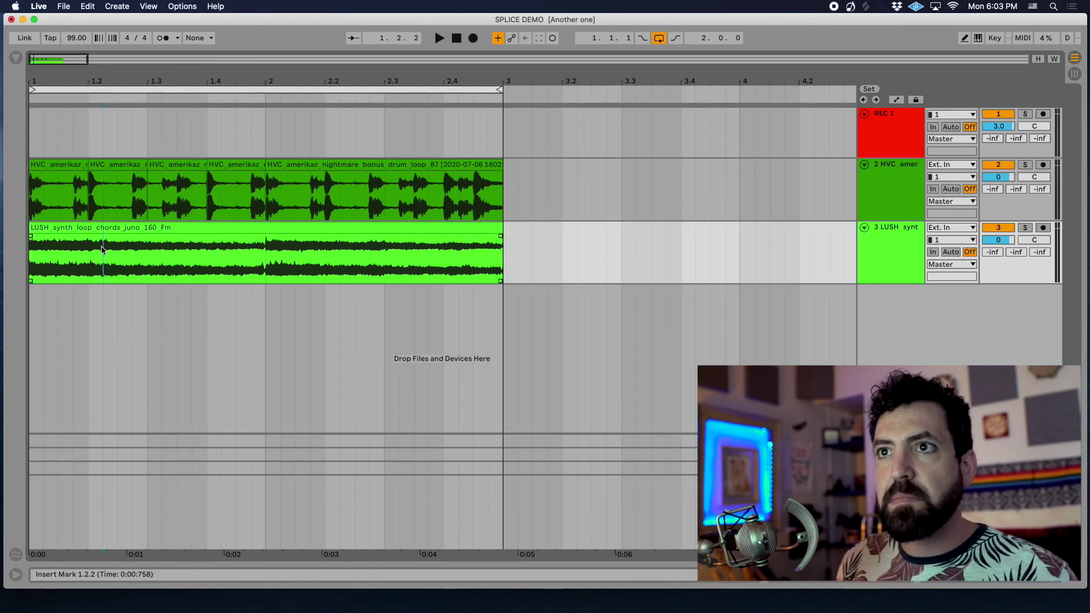
key("plus")
scroll(130, 269, "left", 2)
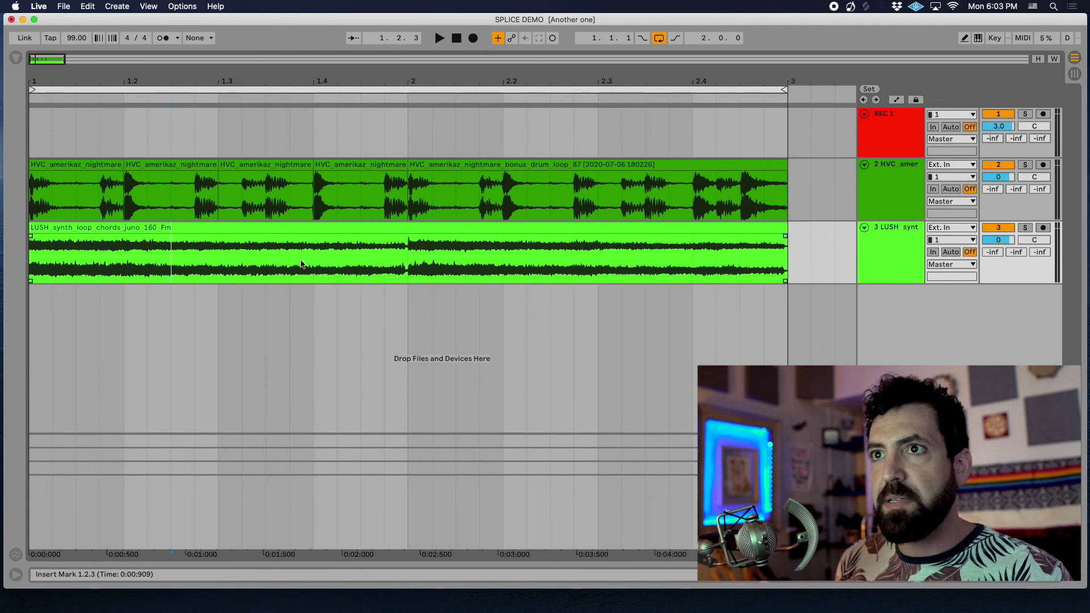
left_click(362, 259)
left_click(227, 228)
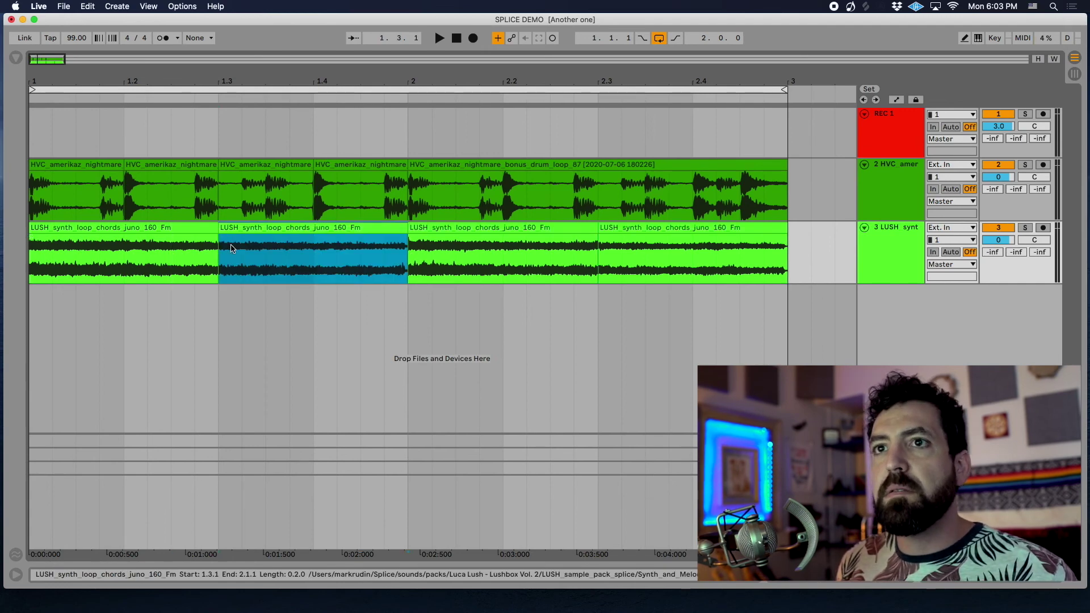
- Play the drums and synth chords together from 1.1.1
left_click(88, 251)
left_click(58, 228)
key("space")
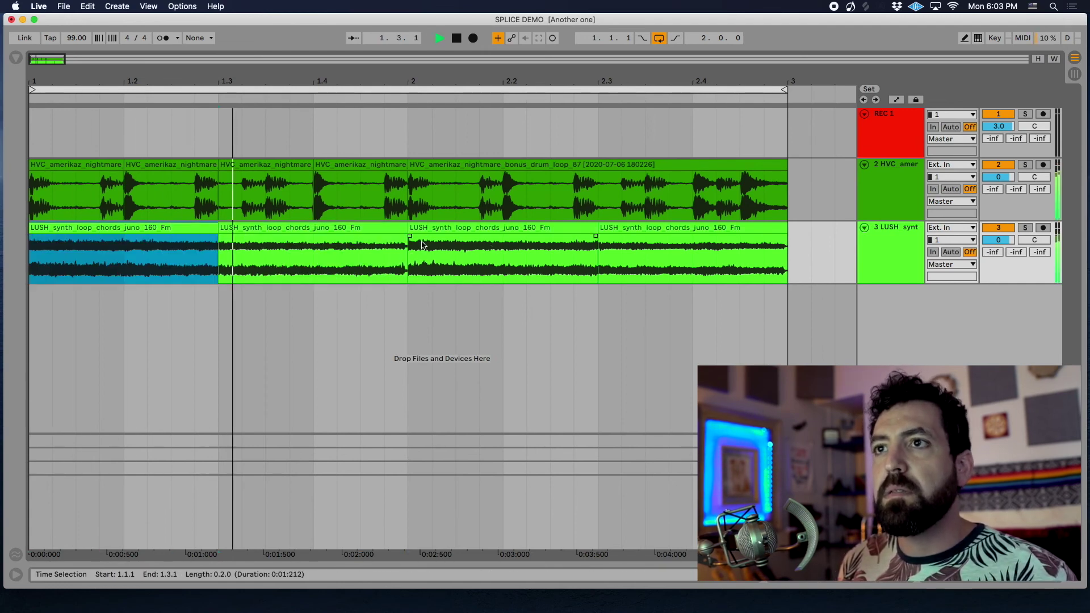
key("space")
- Mute the synth chord track and play the two-bar loop with only the drums
left_click(999, 227)
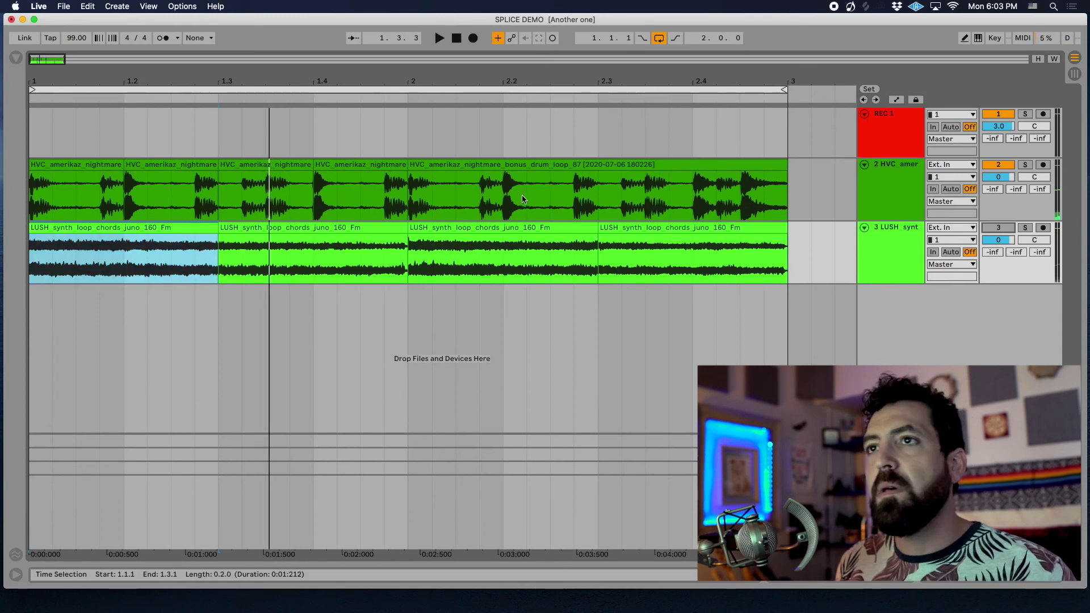
left_click(63, 90)
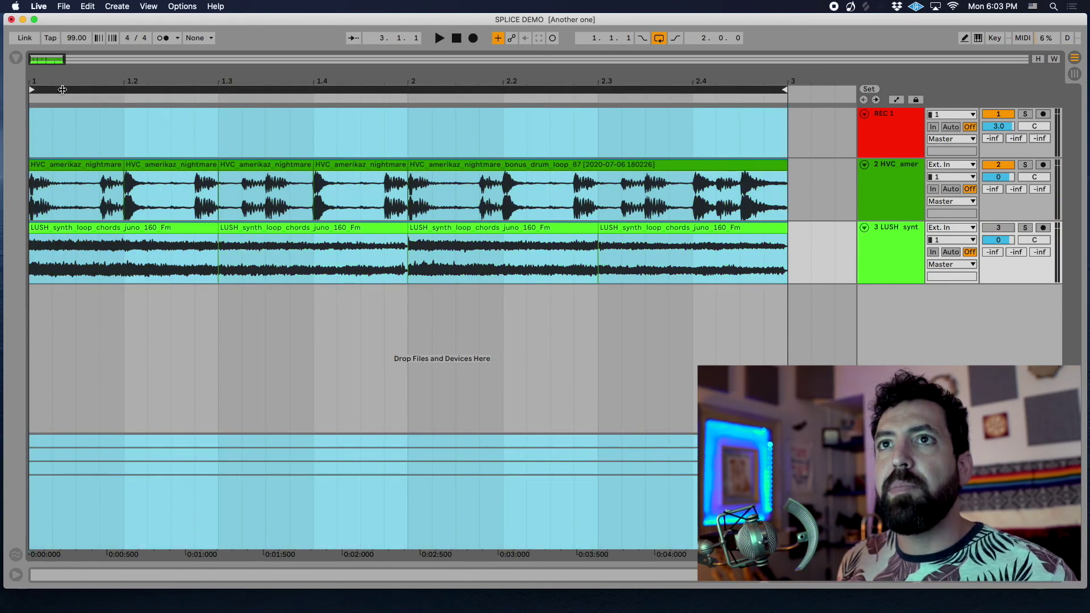
left_click(63, 258)
key("space")
key("space")
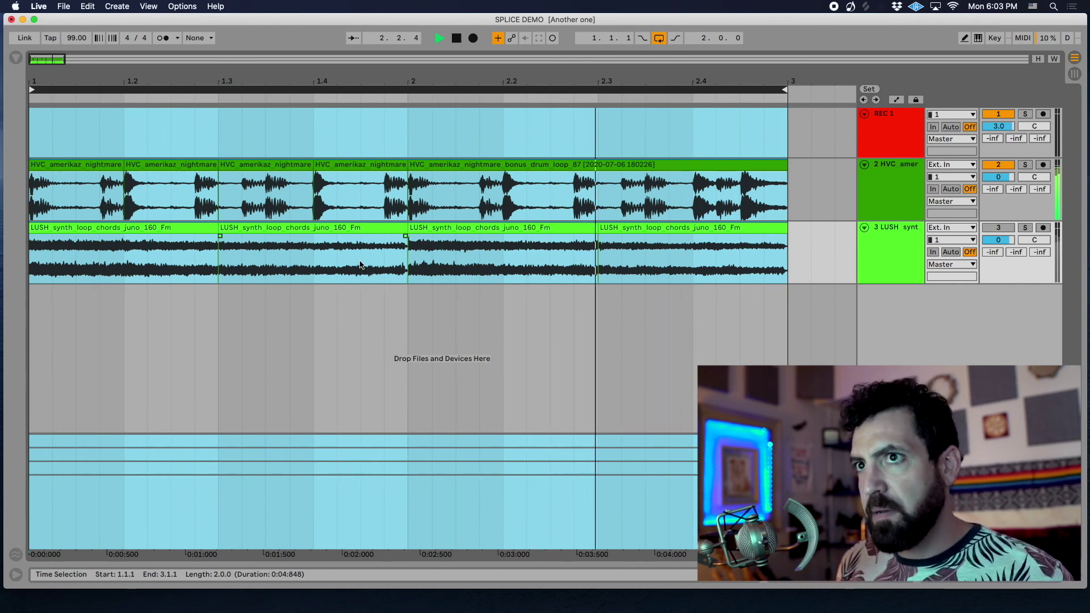
key("space")
- Move the chord clips at 1.3.1 and 2.3.1 onto a new track below and unmute the original synth track
left_click(203, 250)
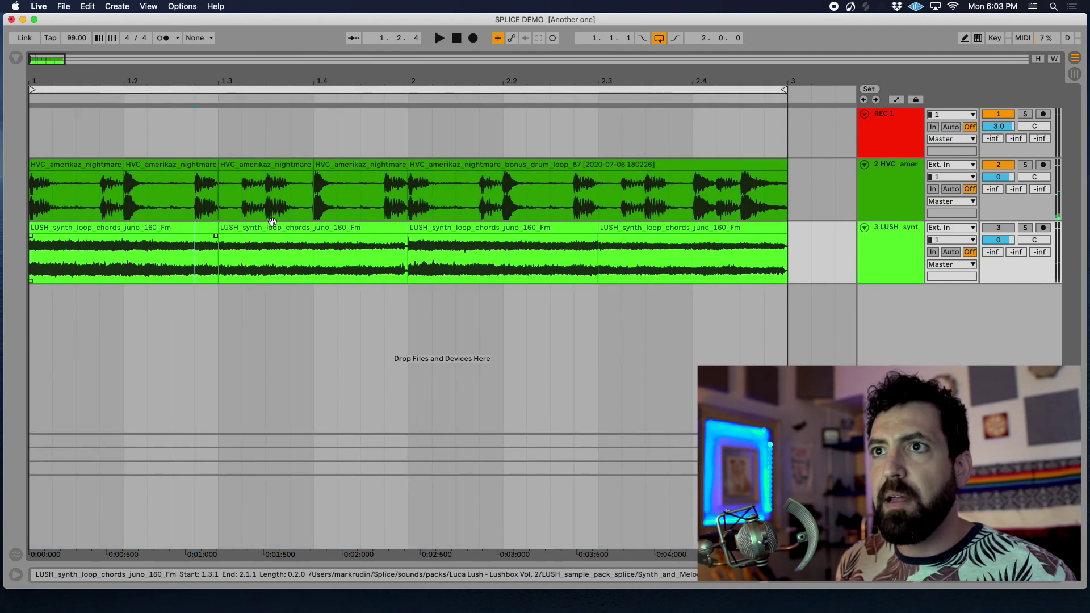
left_click(267, 227)
left_click_drag(267, 228, 267, 302)
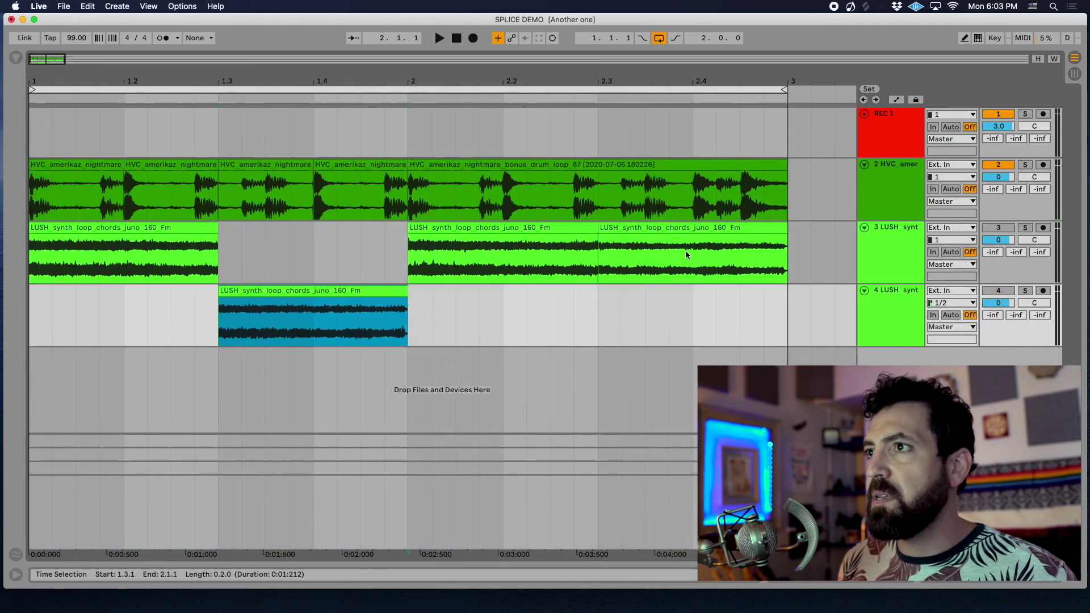
left_click_drag(627, 227, 633, 310)
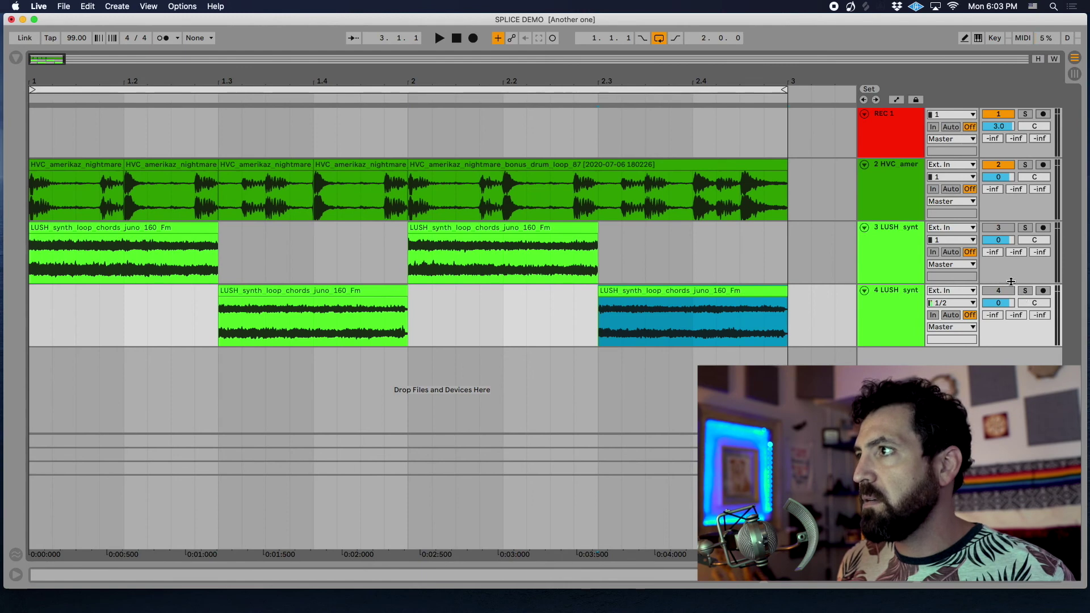
left_click(998, 228)
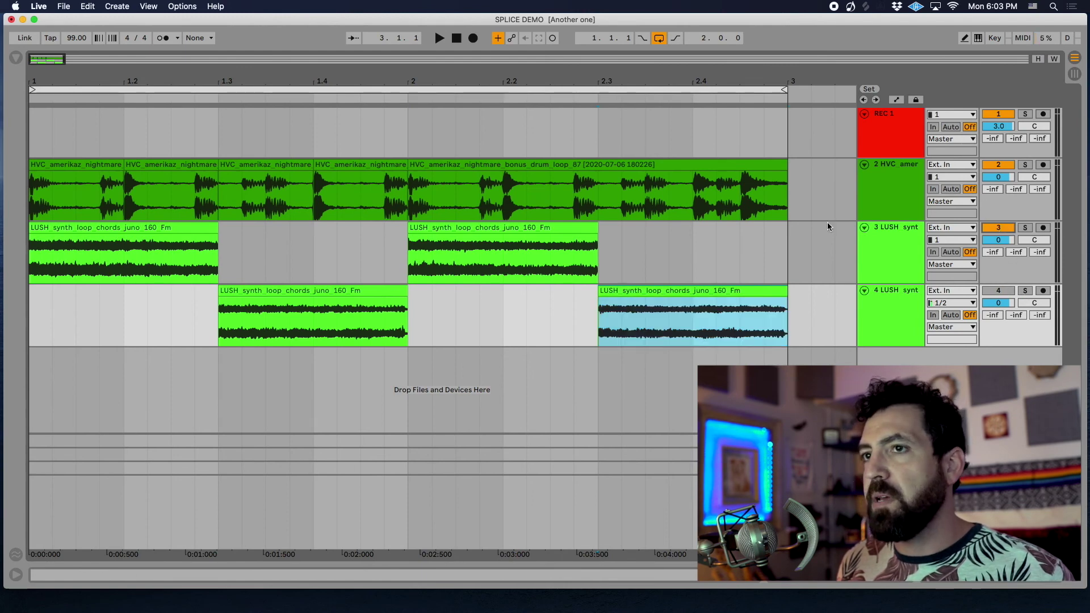
- Shorten the first chord clip so it ends at 1.2.1 and play it against the drums
left_click(73, 253)
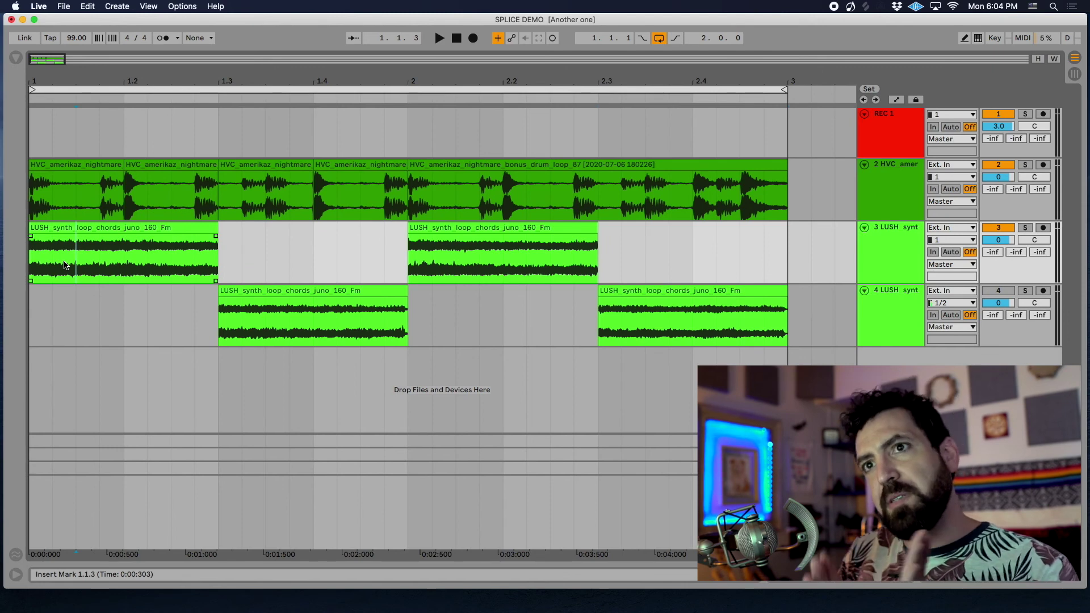
left_click(68, 227)
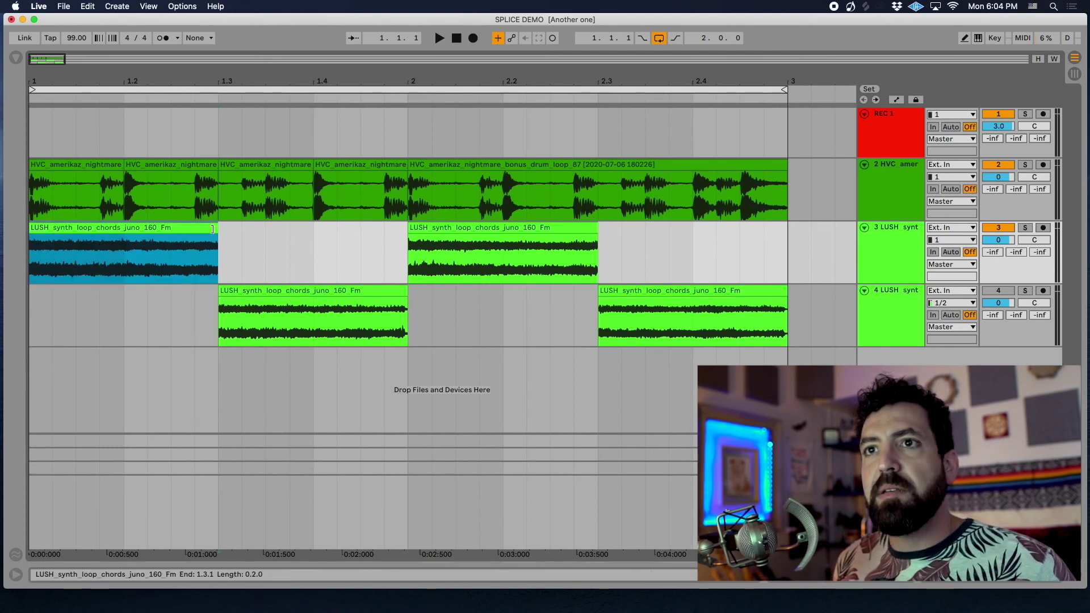
left_click_drag(217, 228, 119, 233)
key("space")
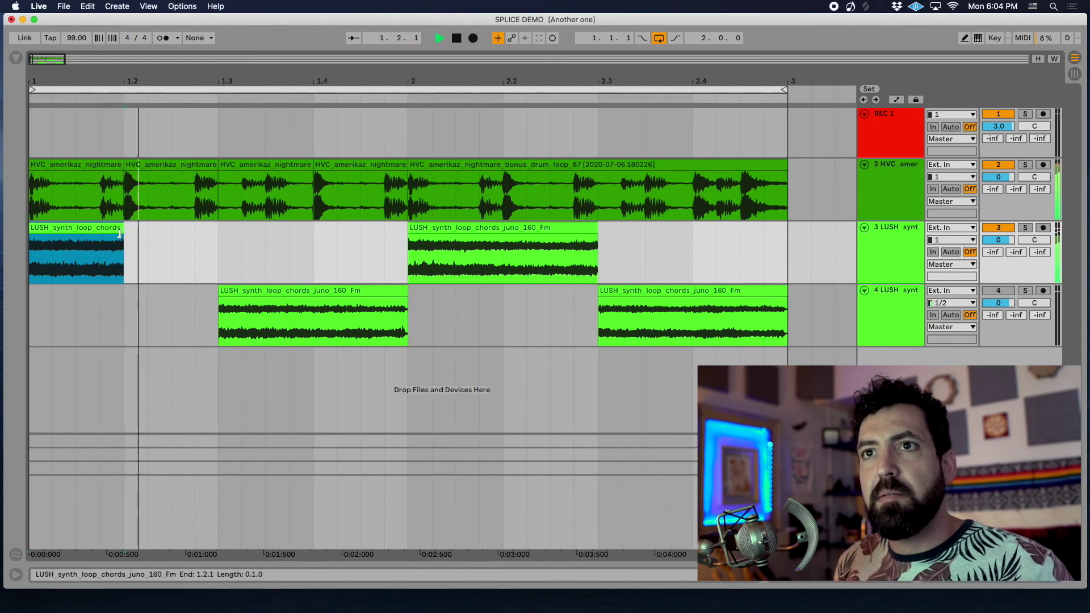
key("space")
- Copy the chord audio from 1.1.1 to 1.1.2 and paste it at 1.2.3 on the same track
left_click(44, 255)
left_click(44, 255)
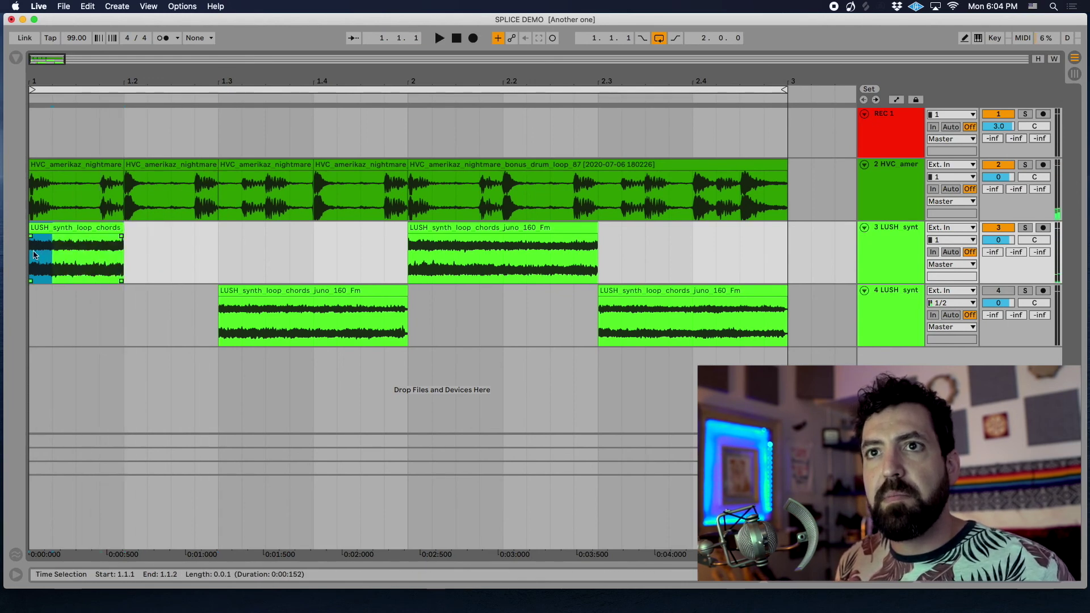
left_click(164, 257)
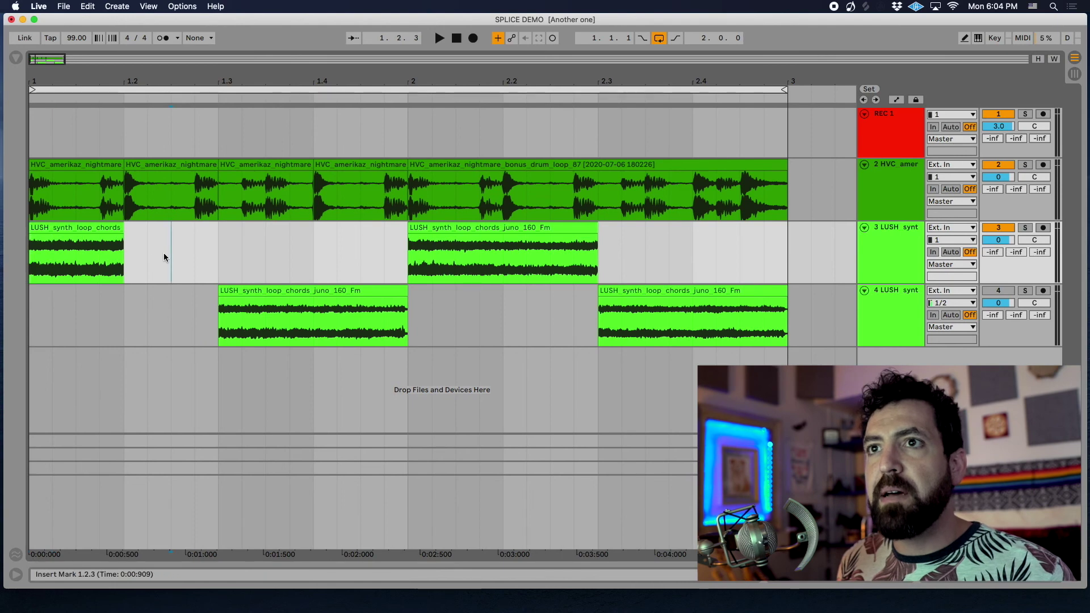
key("cmd+v")
left_click(187, 247)
- Trim the end of the short chord clip at 1.2.3 to just before 1.2.4 and duplicate it to 1.2.4
key("plus")
key("plus")
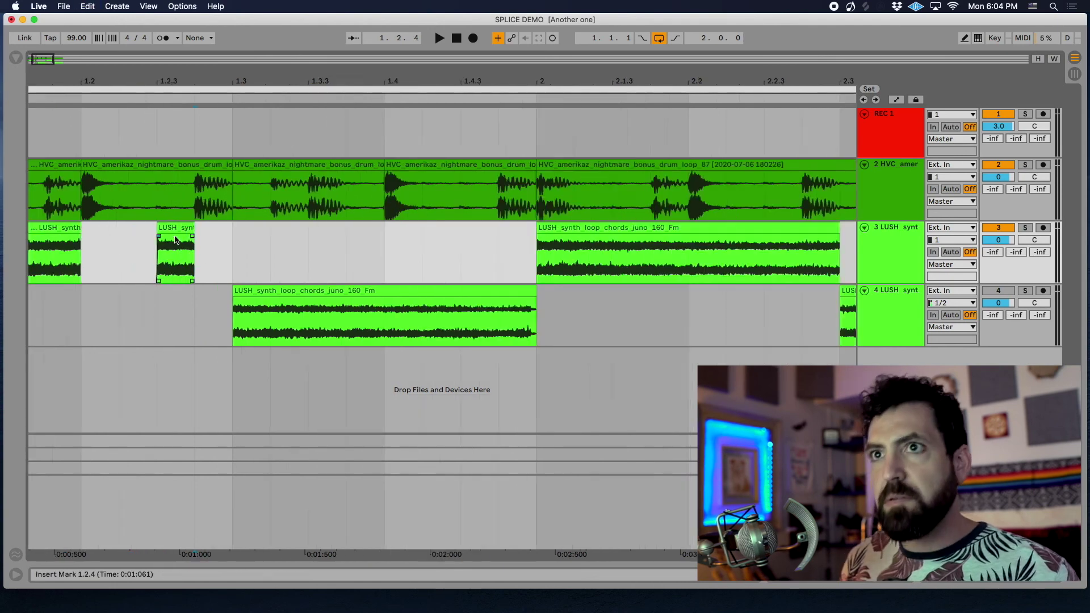
left_click_drag(191, 231, 137, 252)
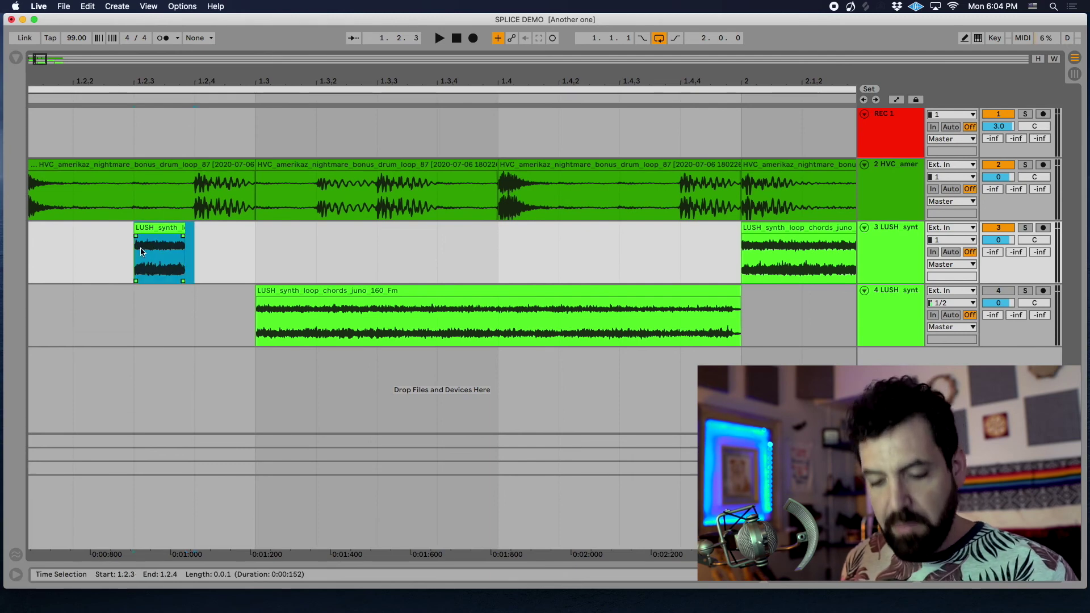
key("super+d")
- Play from 1.2.3 to hear the two chord stabs and select the first one
left_click(128, 253)
key("space")
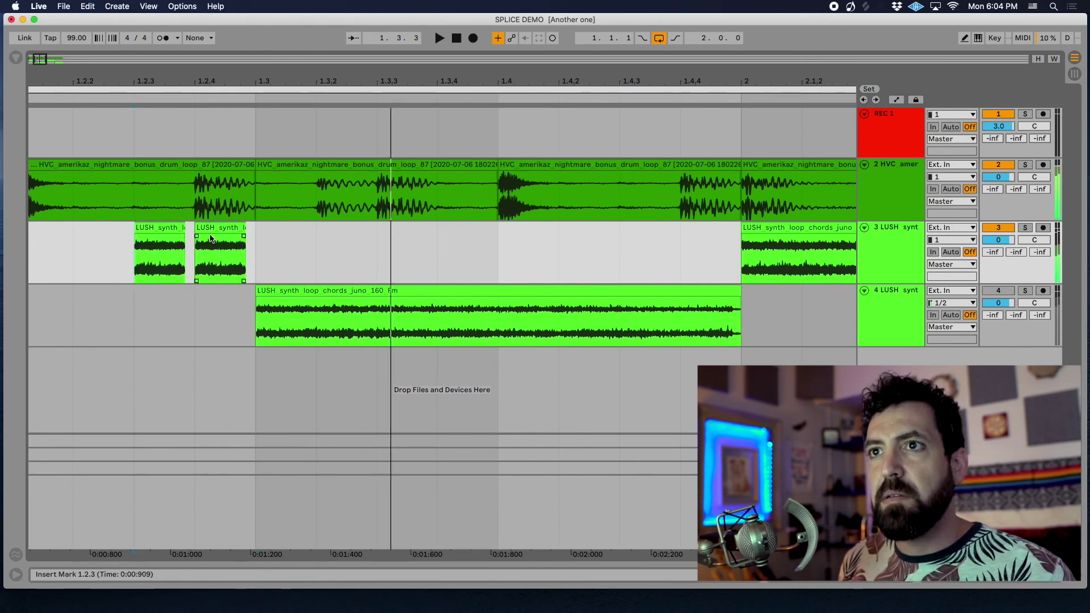
left_click(184, 230)
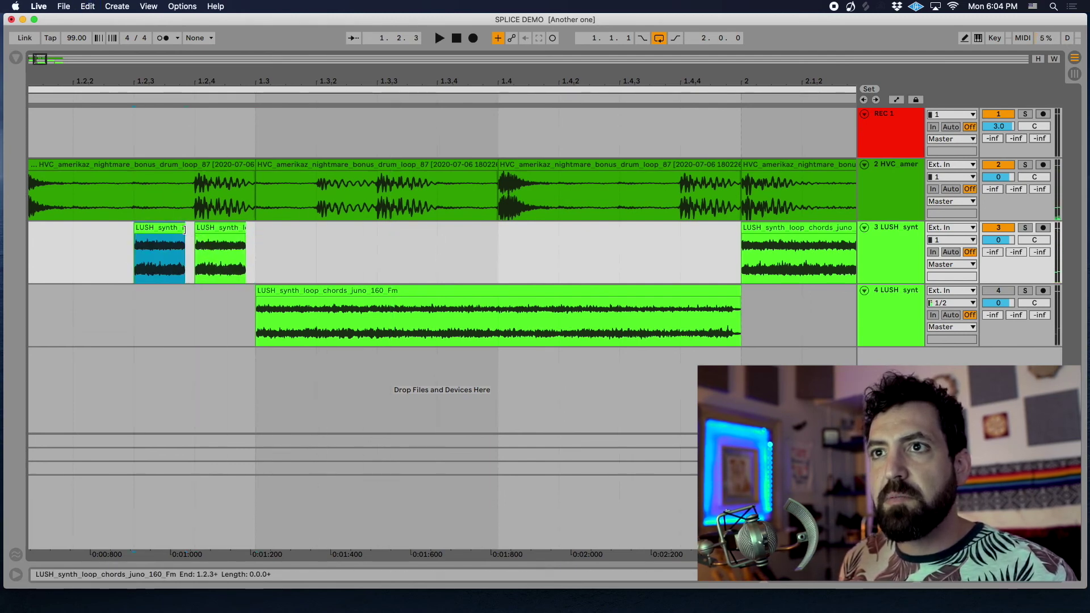
- Trim the end of the chord stab at 1.2.4 slightly and play the two-bar loop
left_click_drag(245, 229, 238, 229)
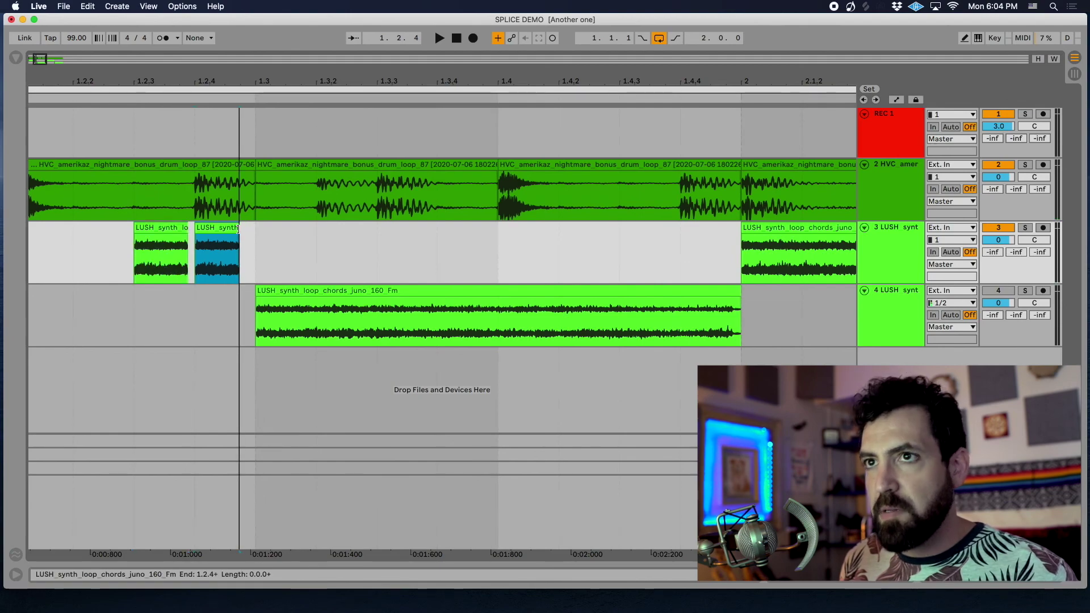
key("minus")
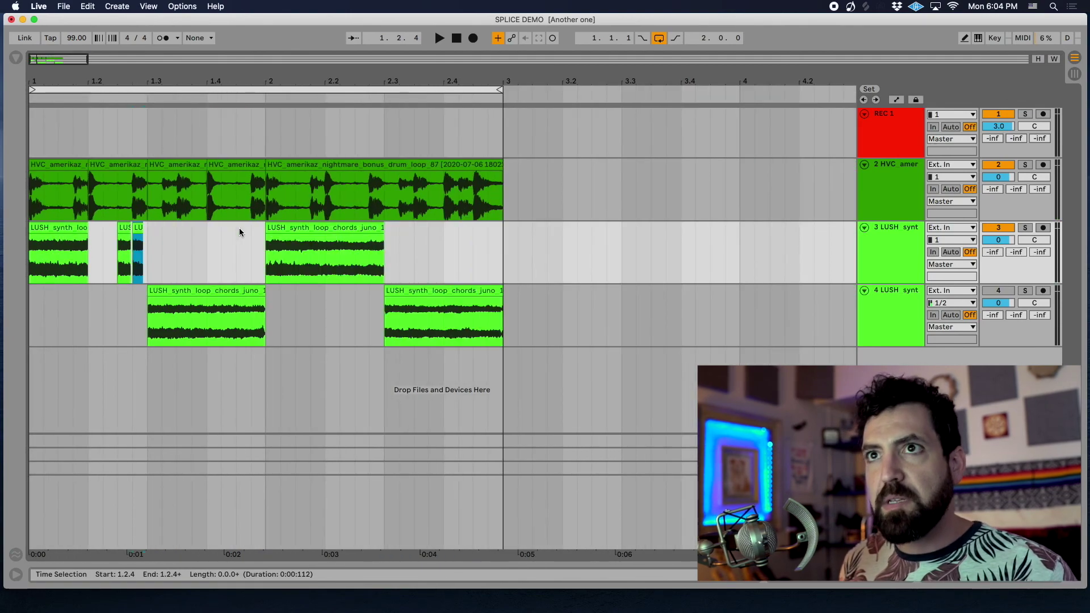
left_click(137, 88)
key("space")
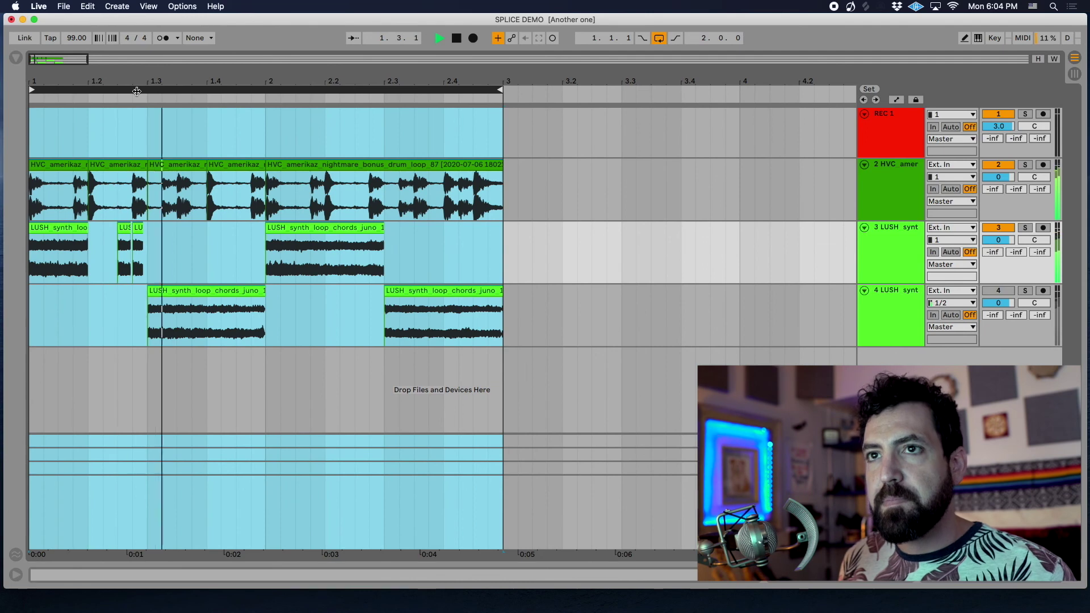
key("space")
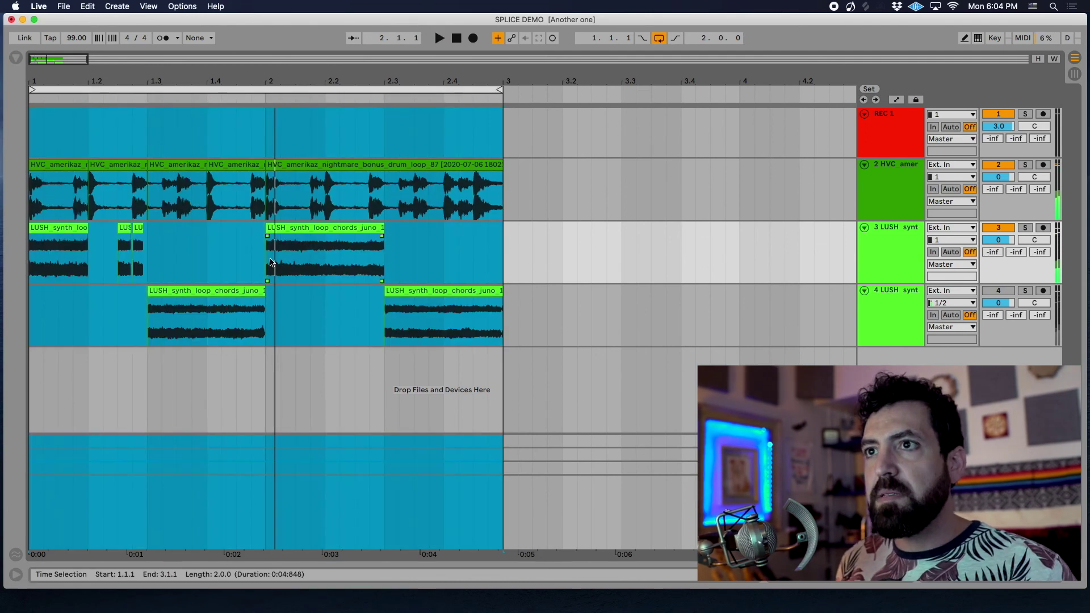
- Delete the chord audio from 2.2.1 to 2.3.1 on track 3
key("plus")
key("plus")
scroll(295, 247, "left", 10)
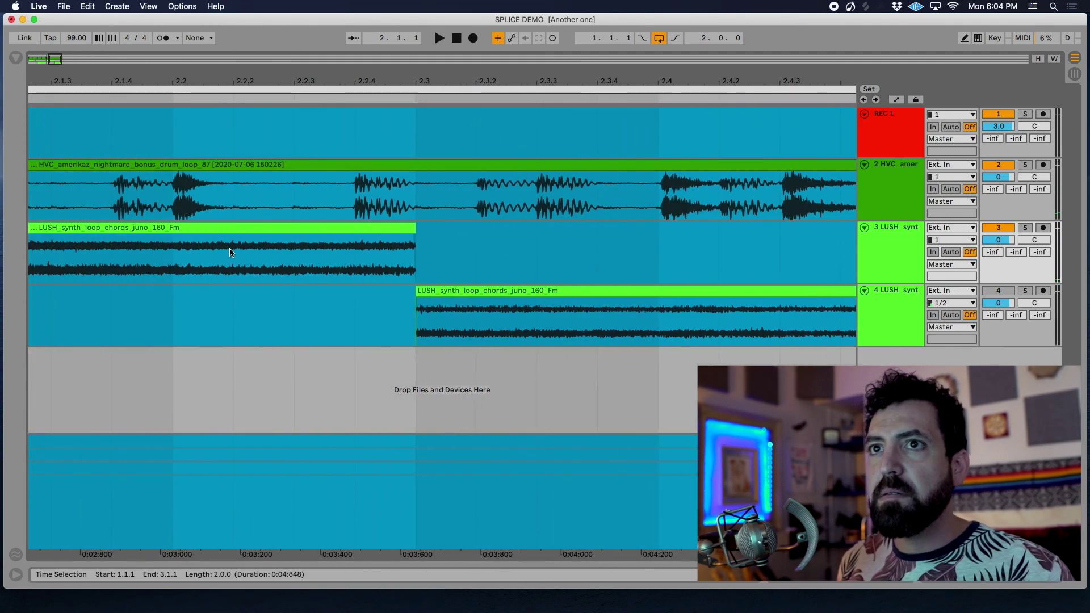
left_click(43, 273)
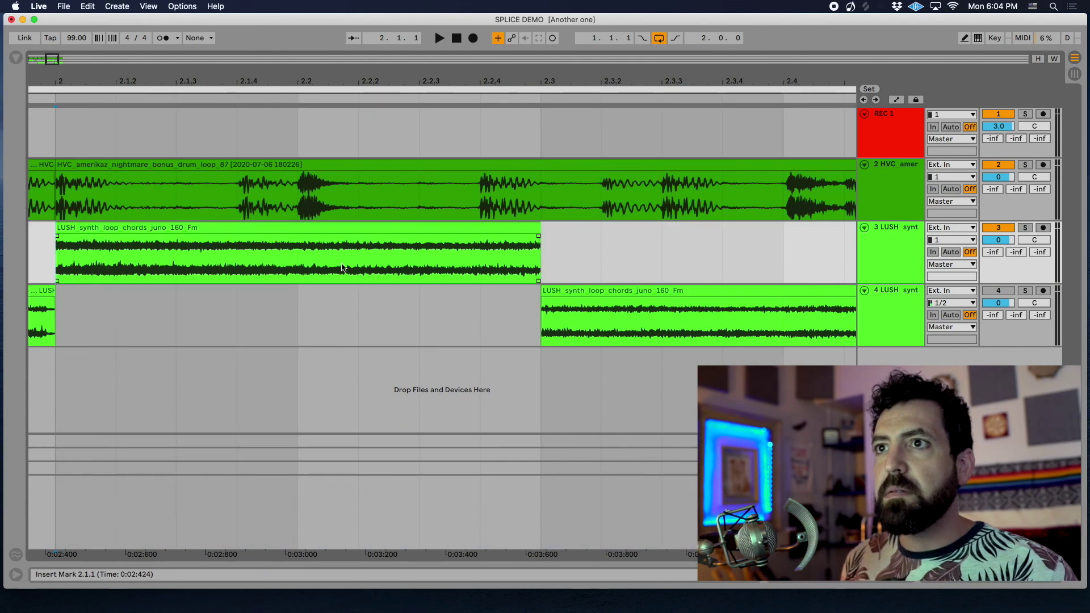
left_click_drag(294, 270, 567, 256)
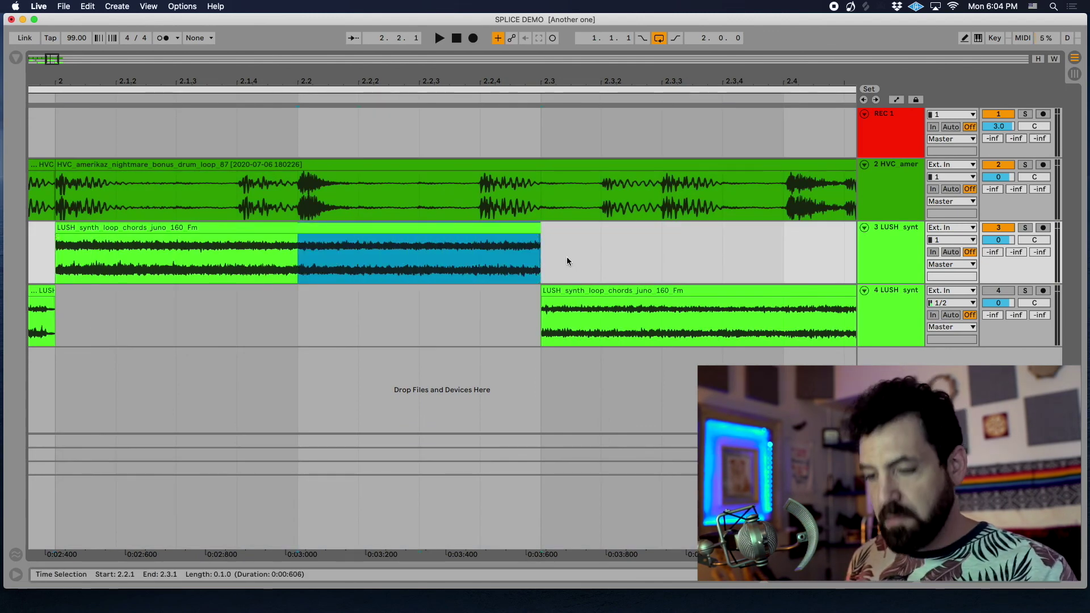
key("Delete")
- Copy the chord audio from 2.1.1 to 2.1.2 to 2.2.3 and 2.2.4 as two stabs with slightly trimmed ends
left_click_drag(118, 268, 35, 264)
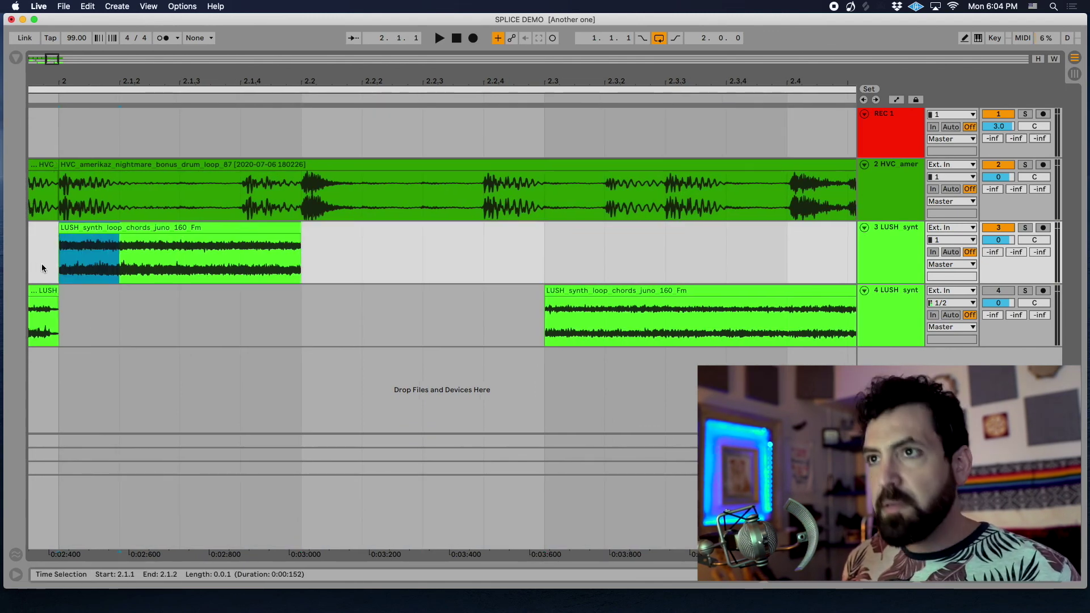
left_click(434, 244)
key("super+v")
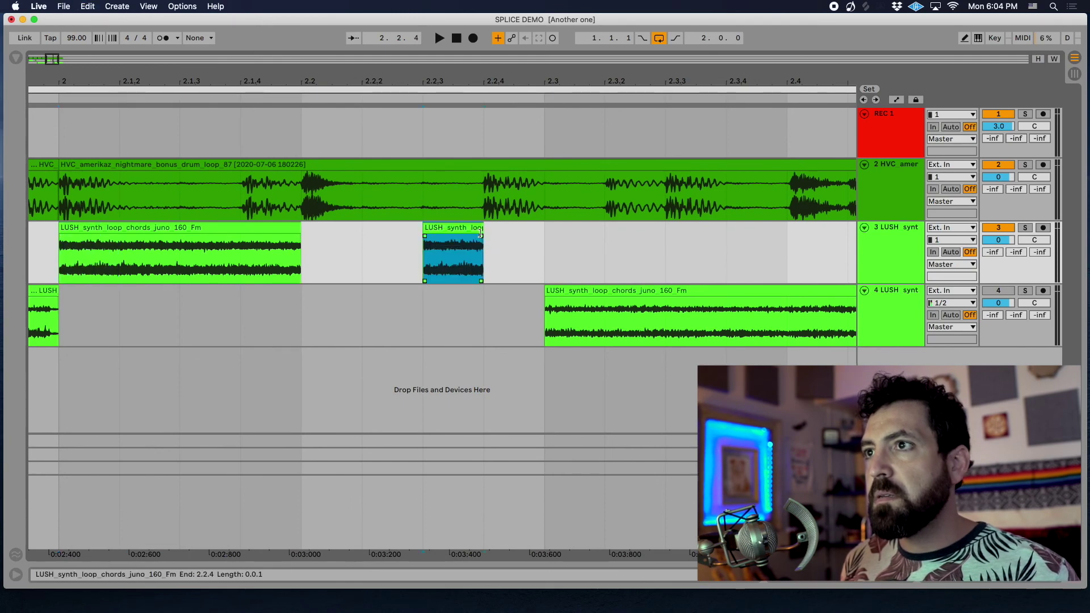
left_click_drag(484, 238, 532, 227)
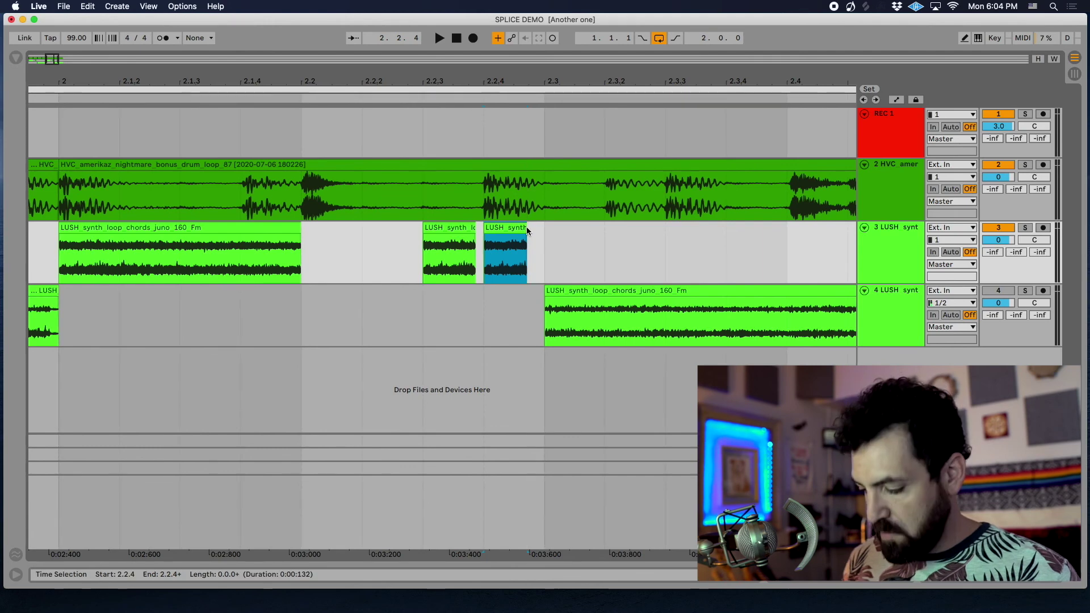
- Play the full two-bar arrangement to hear the new chord stabs against the drums
key("minus")
left_click(432, 88)
key("space")
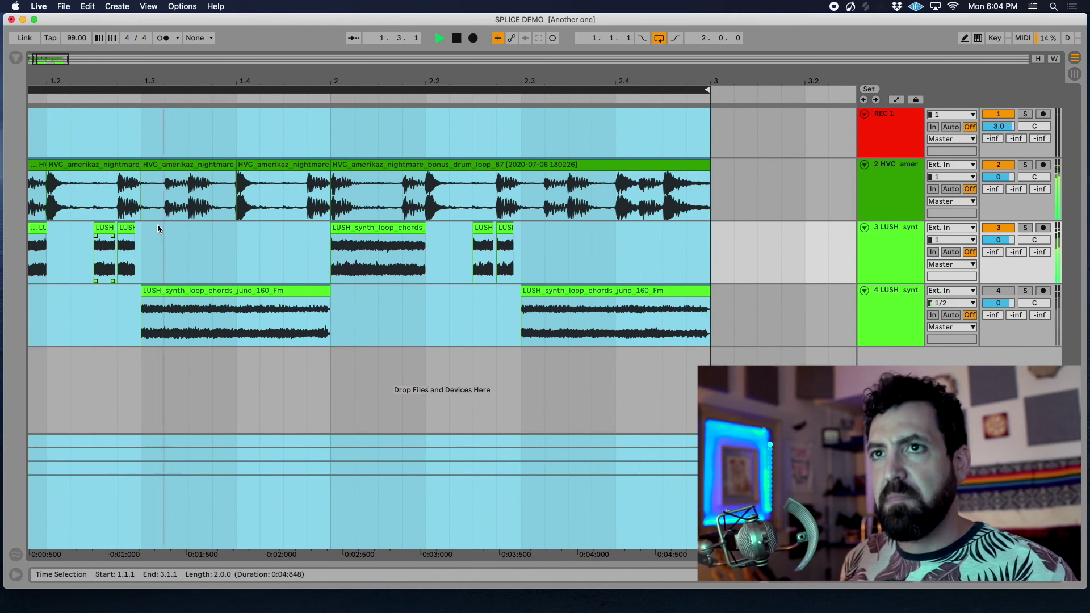
key("space")
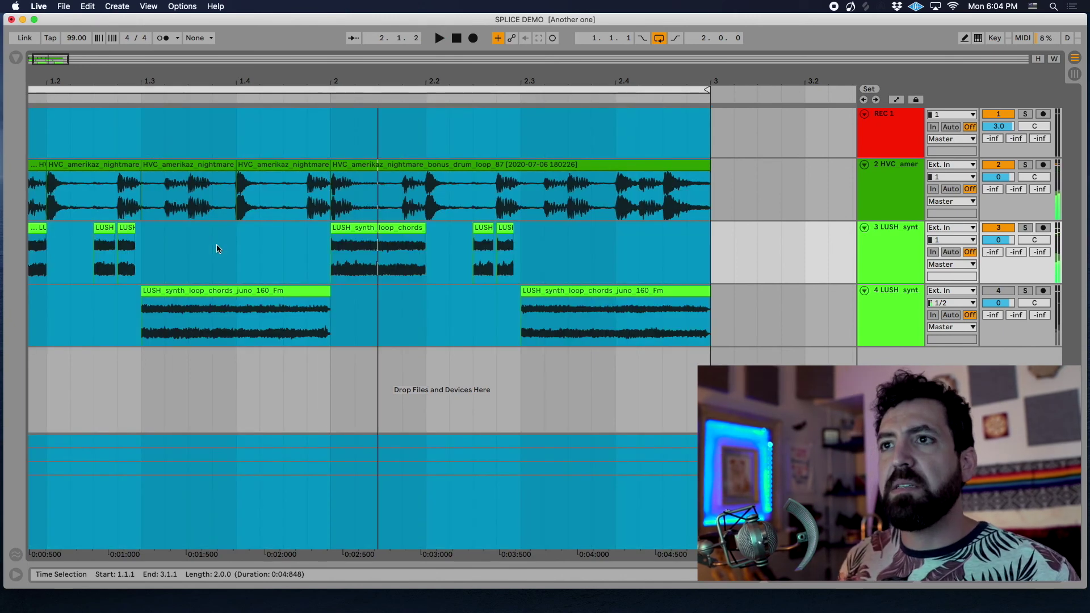
- Find the RC-20 Retro Color plug-in and add it to the chord track 3
key("super+f")
left_click(58, 62)
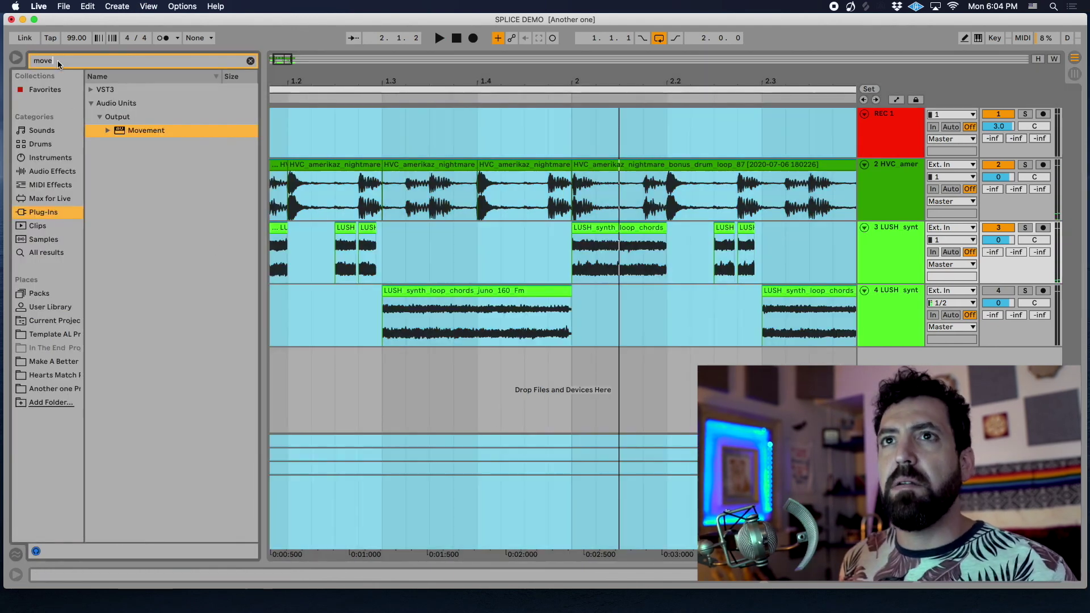
key("BackSpace")
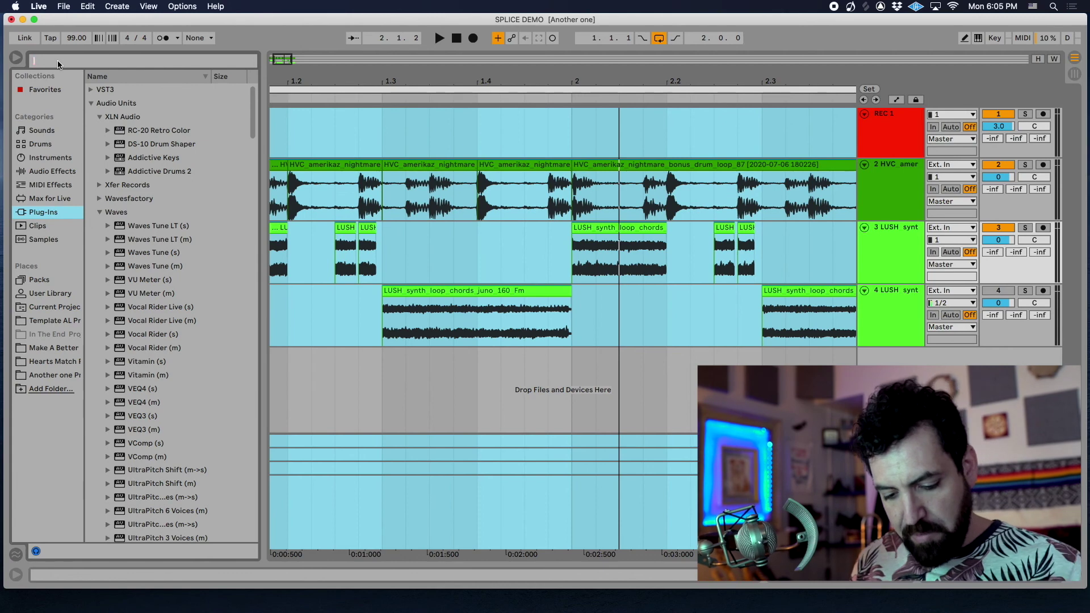
type("rd")
key("BackSpace")
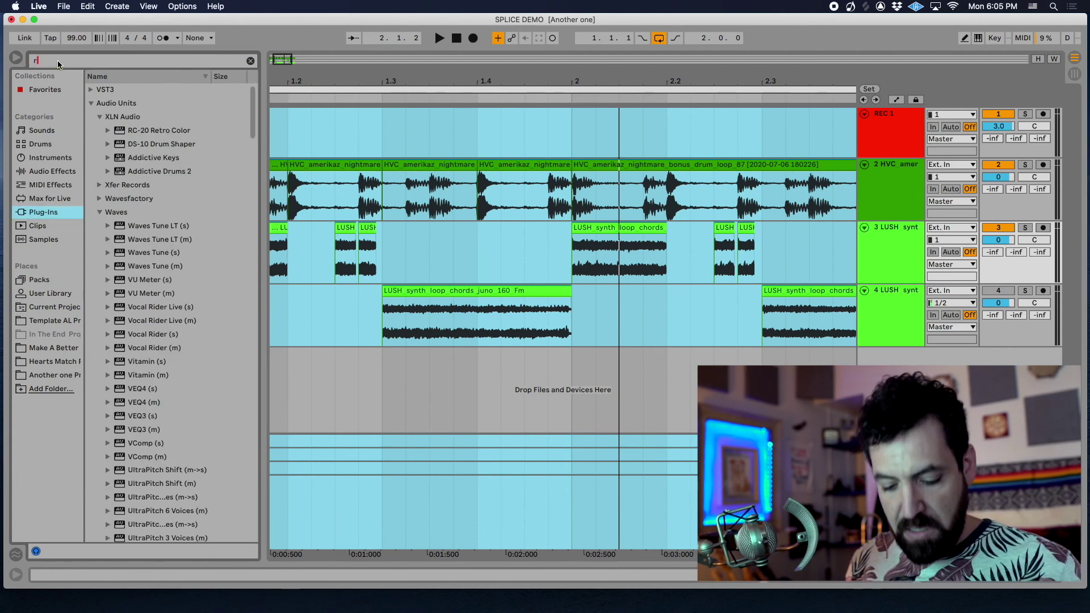
type("c")
left_click_drag(152, 137, 388, 148)
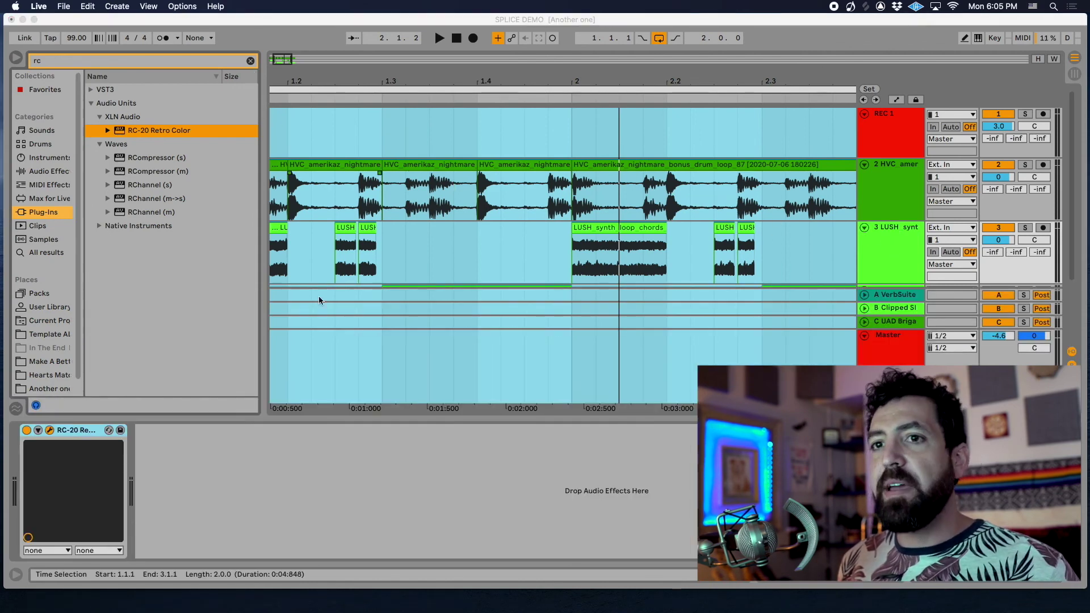
- Narrow the RC-20 master cut filter and turn off its Noise, Wobble and wear/flutter modules, keeping Distort on
left_click(50, 431)
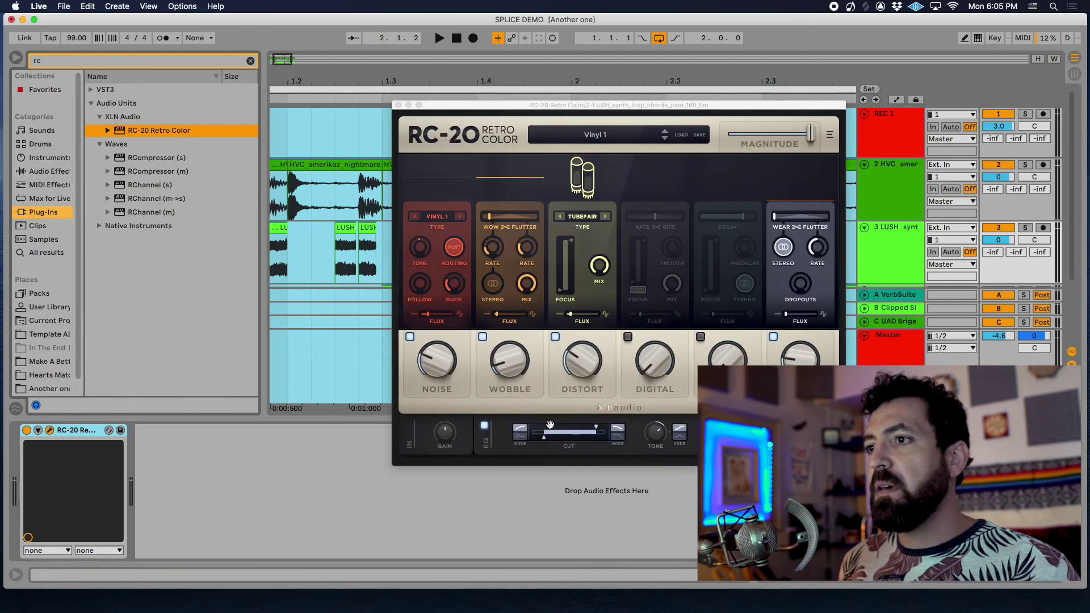
left_click_drag(569, 436, 588, 436)
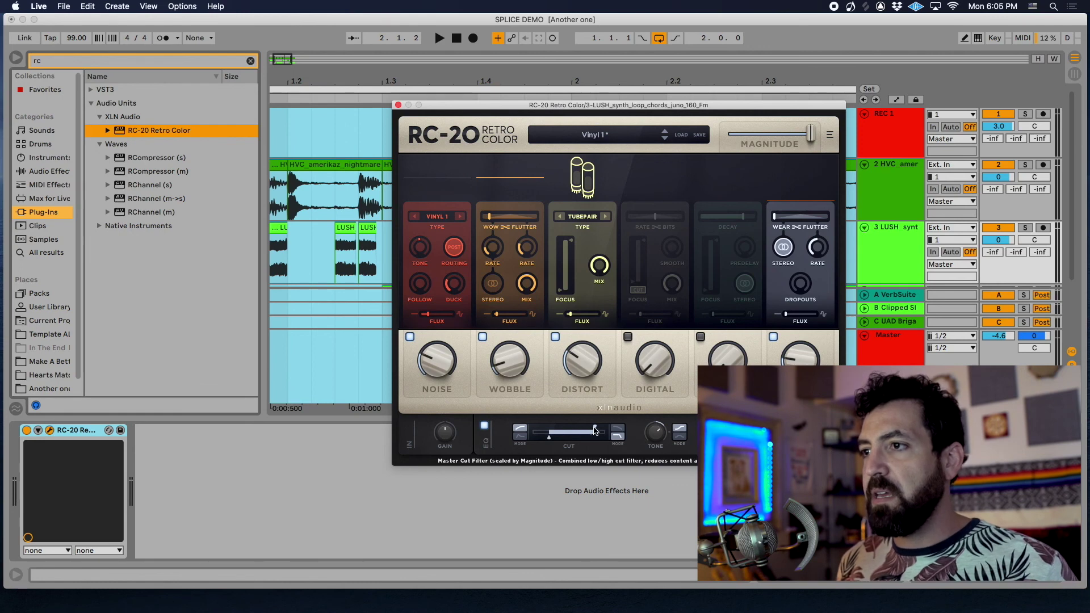
left_click(410, 336)
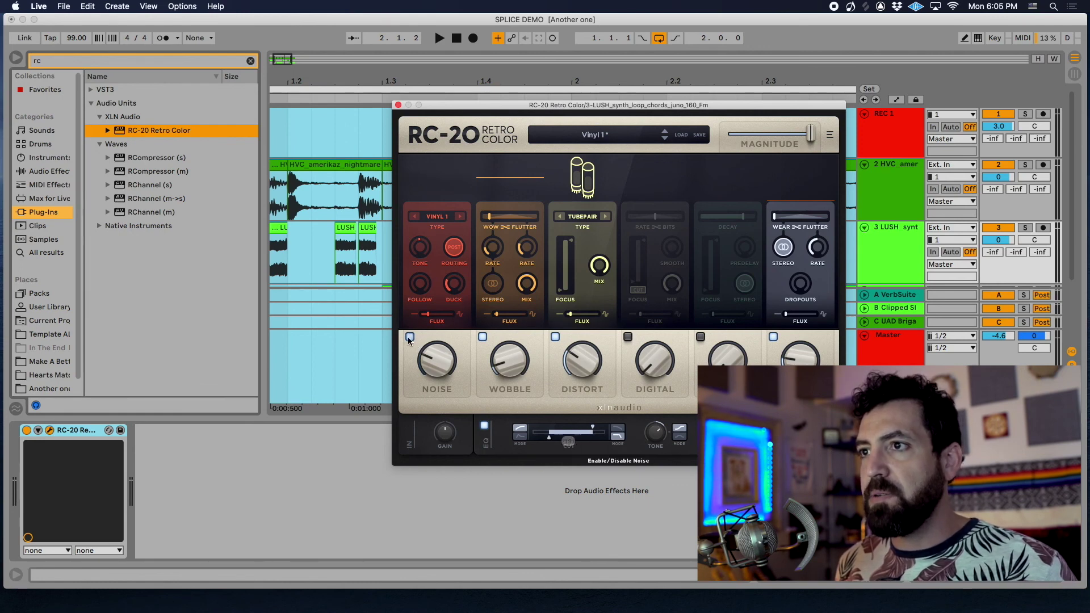
left_click(483, 337)
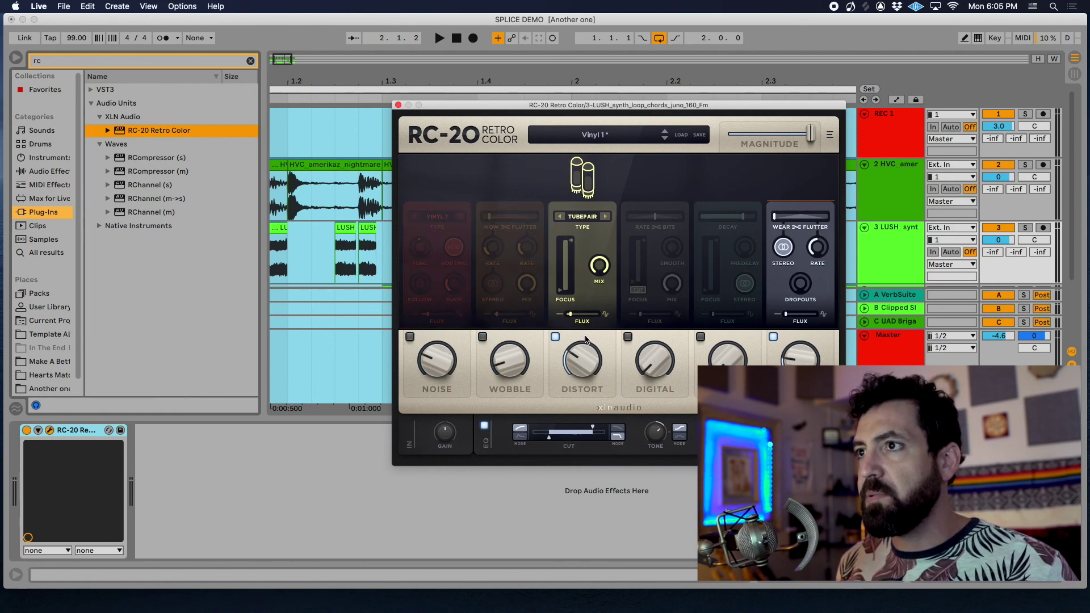
left_click(773, 338)
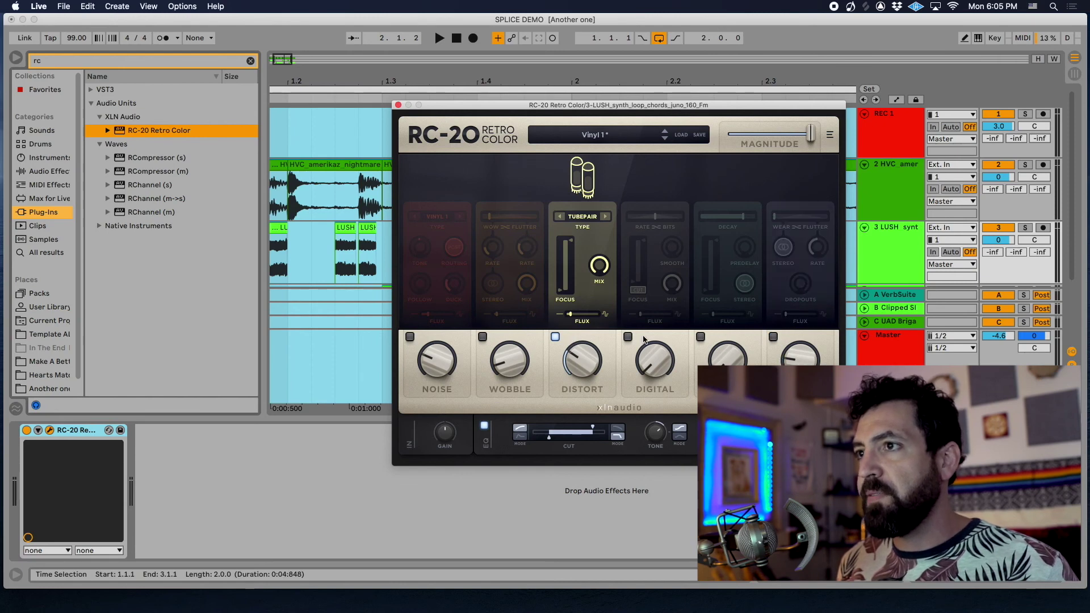
mouse_move(580, 370)
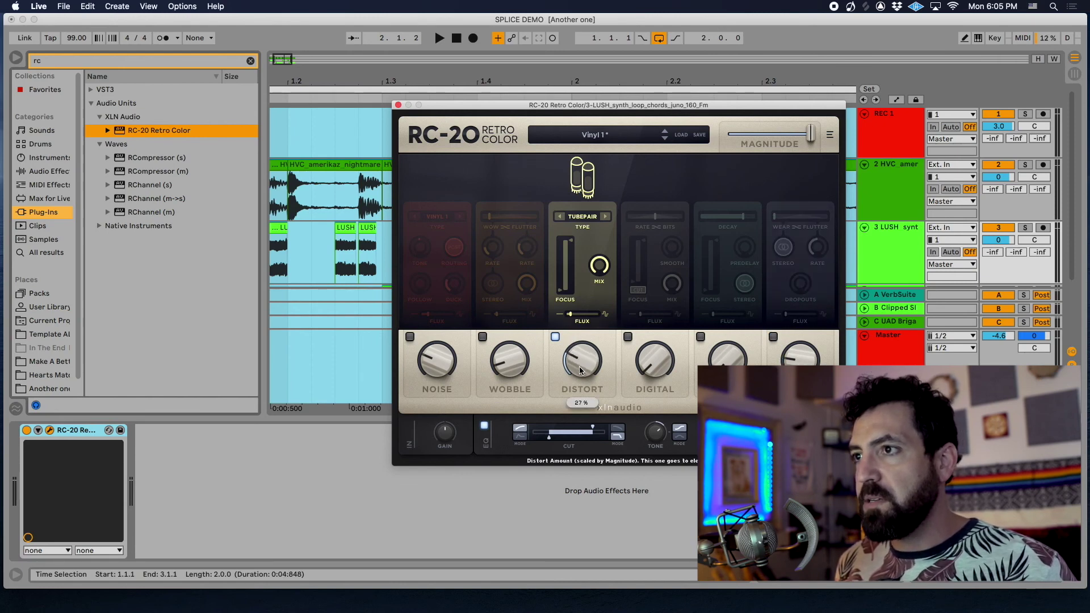
- Narrow the RC-20 cut filter further and enable the Space module while the beat plays
mouse_move(571, 436)
left_mouse_down()
mouse_move(550, 440)
mouse_move(589, 430)
mouse_move(554, 438)
left_mouse_up()
key("space")
left_click(700, 337)
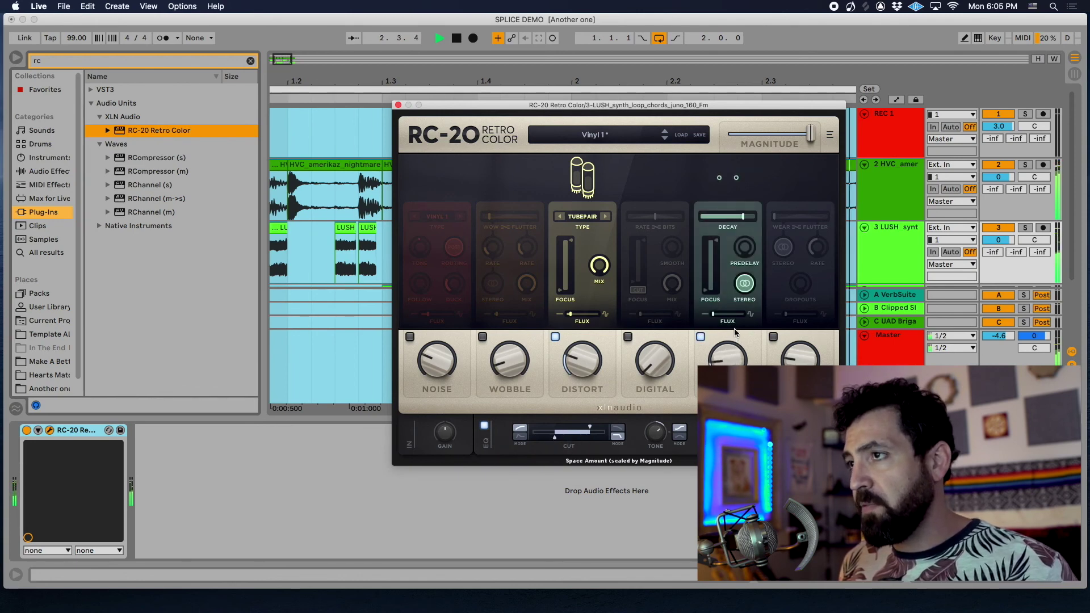
mouse_move(743, 219)
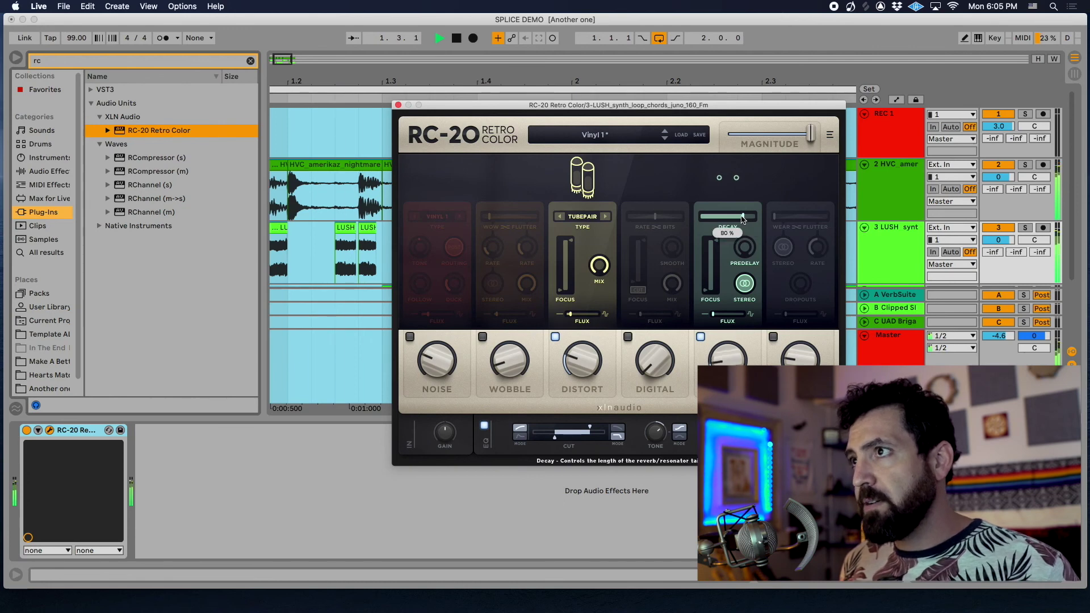
left_click(398, 105)
- Add EchoBoy Jr after RC-20 Retro Color on the chord track and lower its mix
left_click(75, 60)
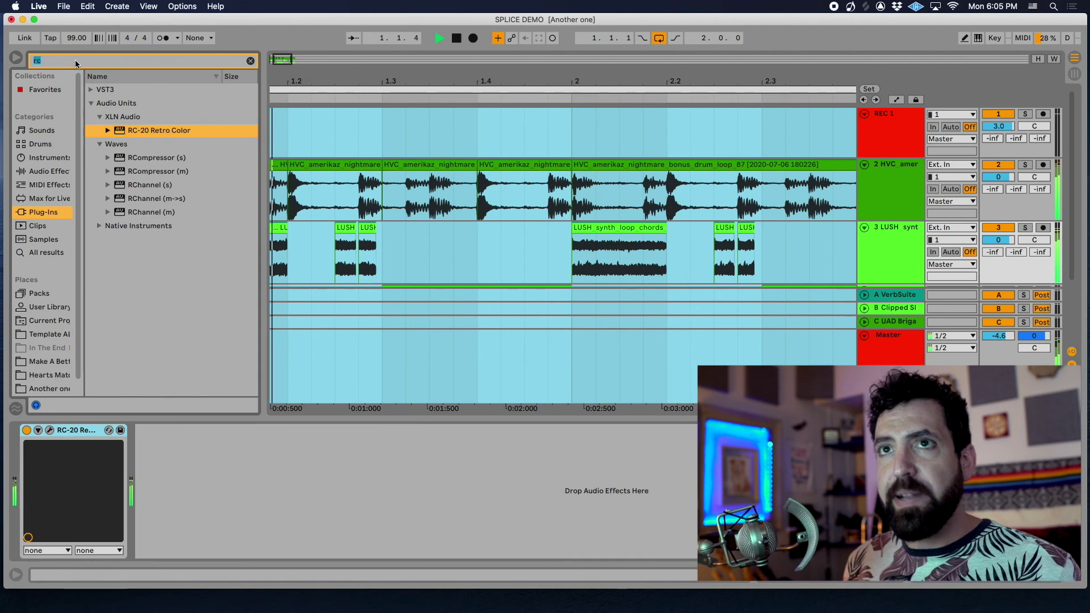
type("eco")
key("BackSpace")
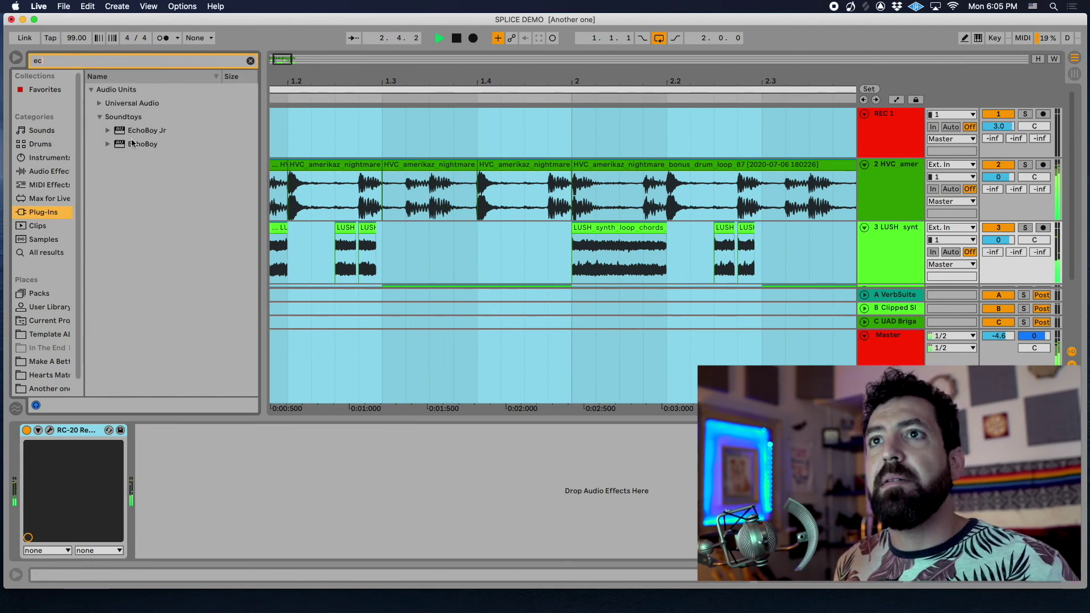
left_click_drag(146, 130, 182, 469)
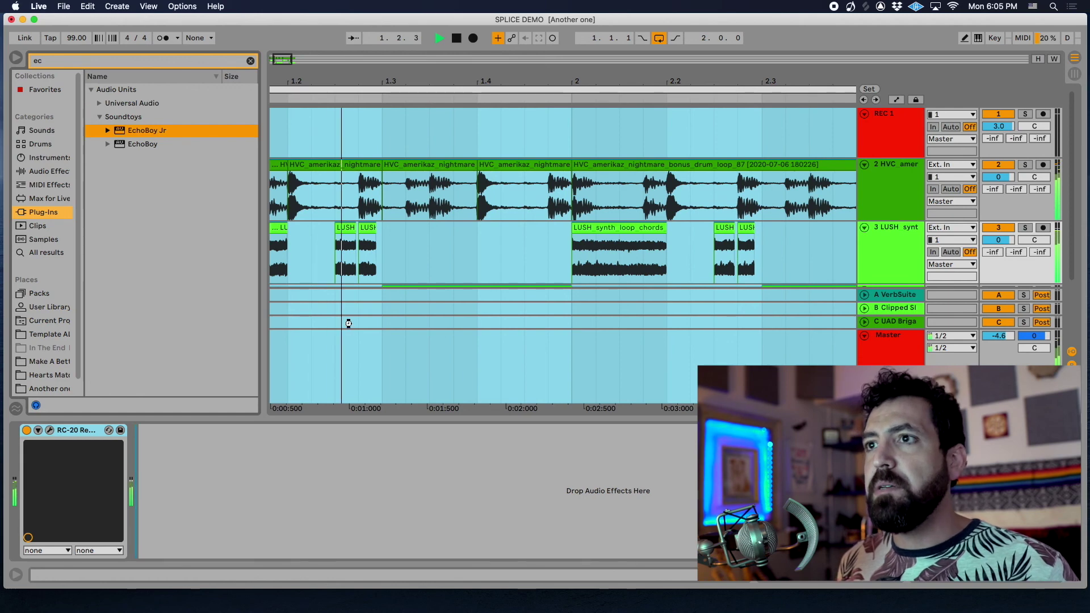
key("Return")
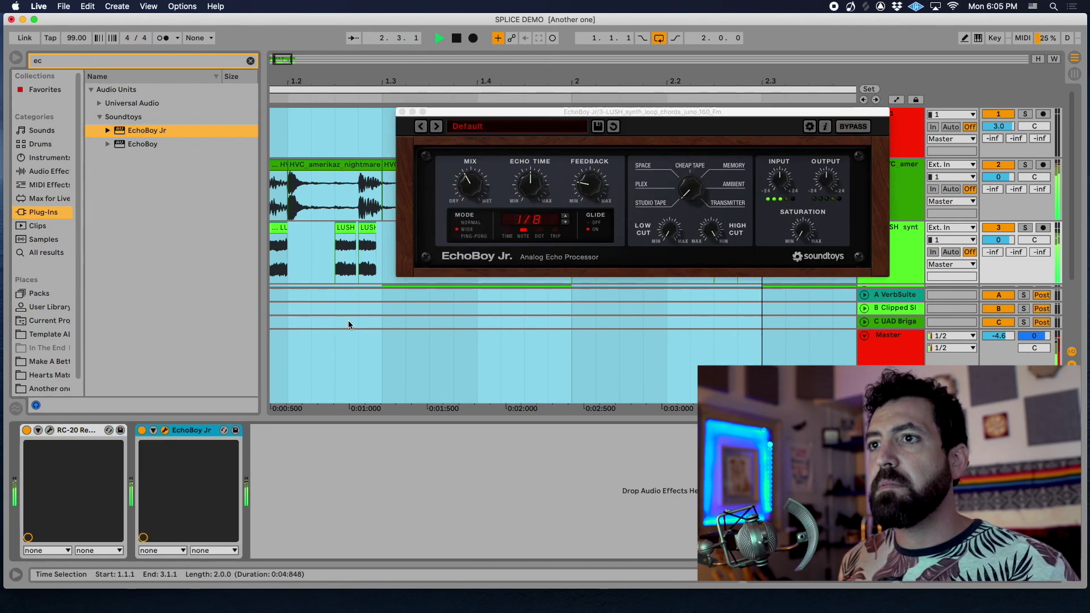
left_click_drag(464, 190, 464, 218)
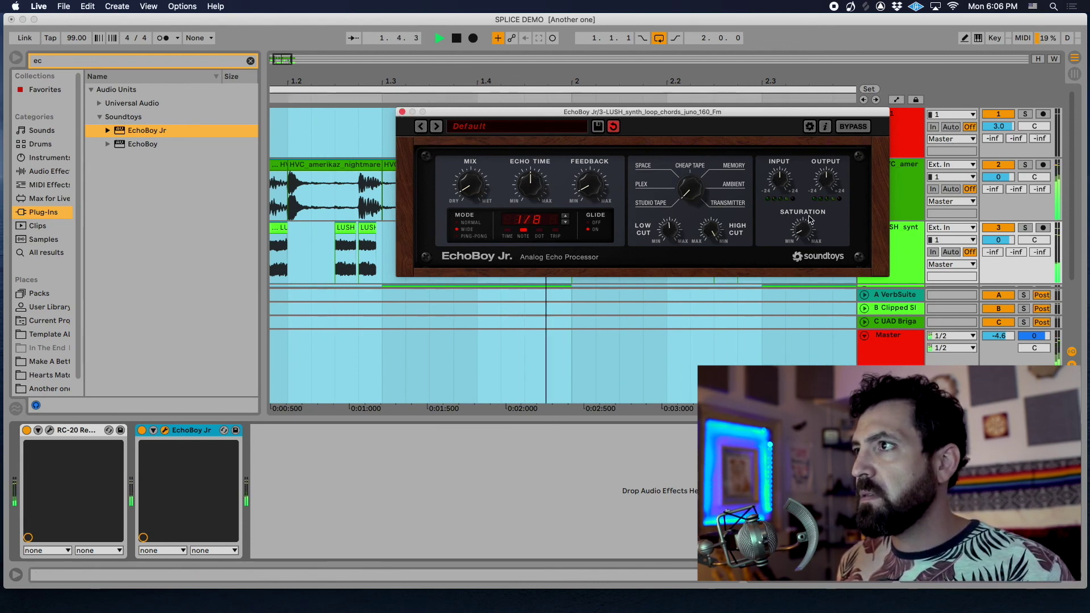
left_click(401, 113)
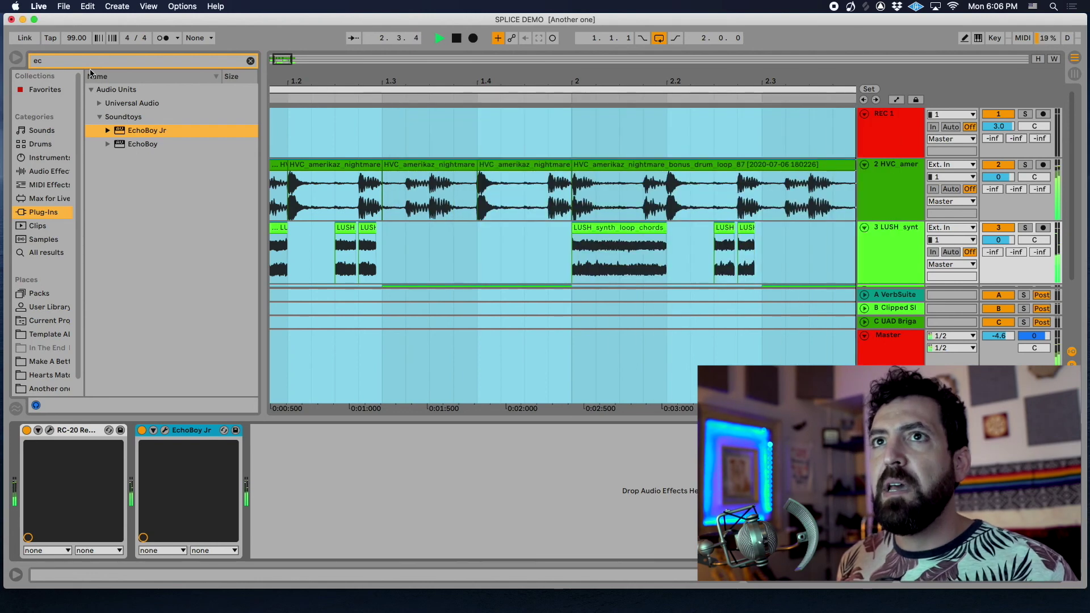
- Add ValhallaVintageVerb after EchoBoy Jr and set its decay to 0.26 s and its EQ low cut to 720 Hz
left_click(56, 63)
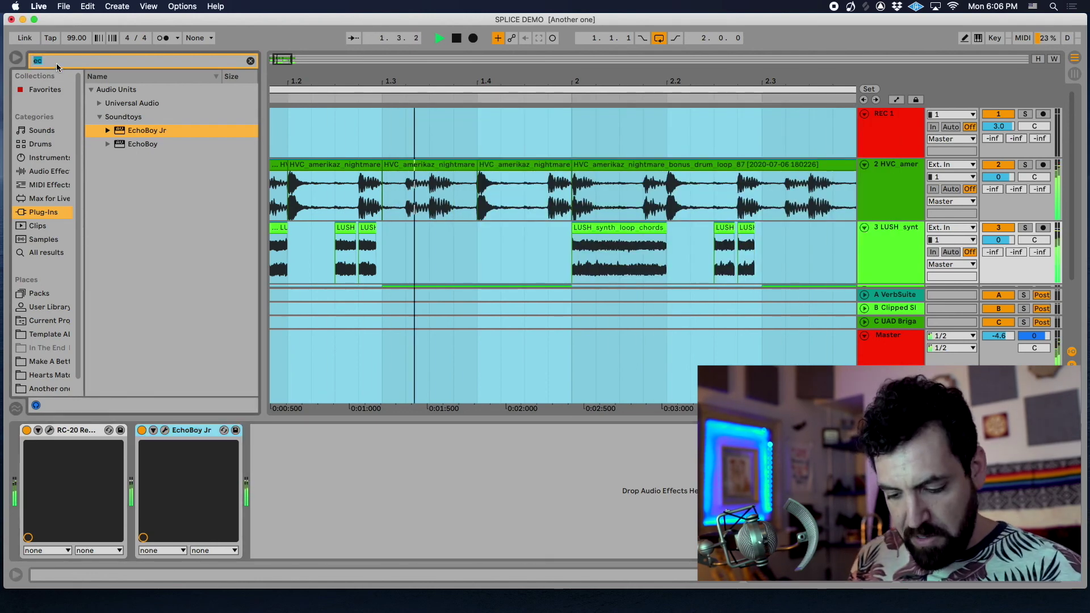
type("vint")
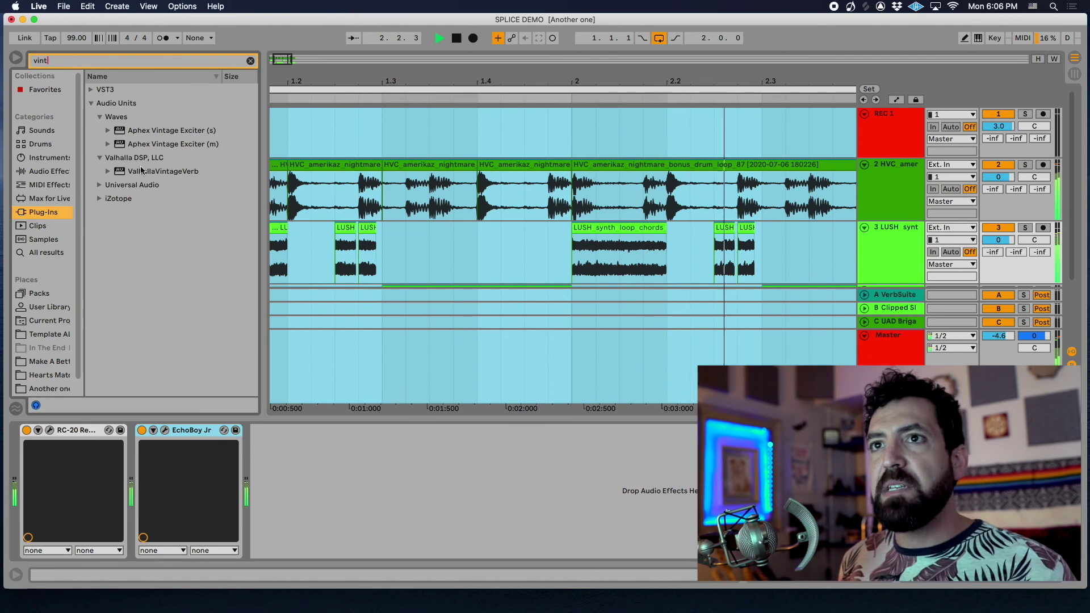
mouse_move(151, 171)
left_mouse_down()
mouse_move(275, 443)
mouse_move(279, 423)
left_mouse_up()
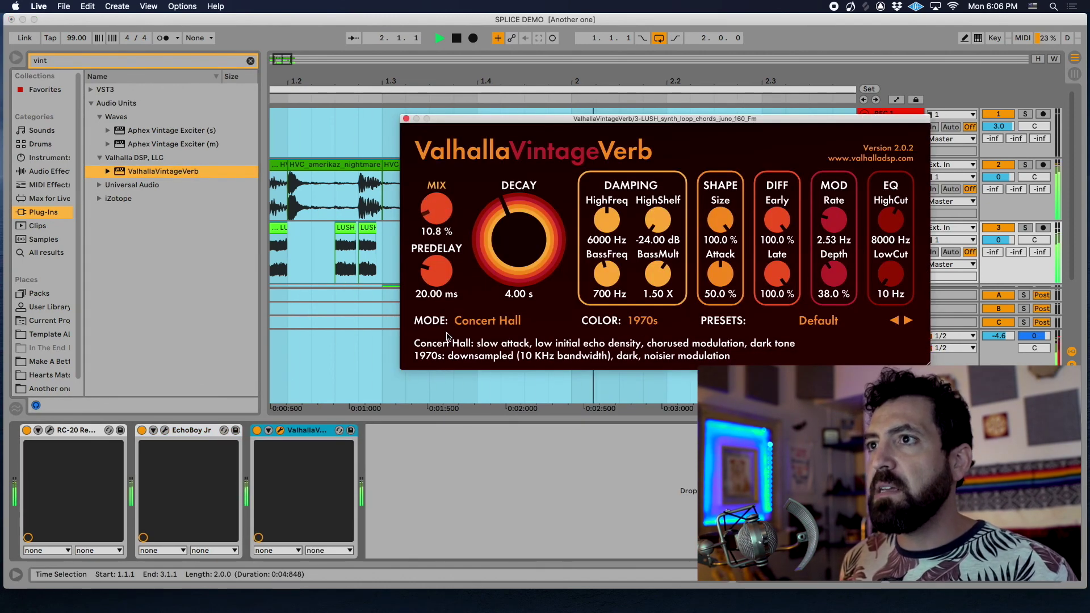
left_click_drag(520, 279, 521, 317)
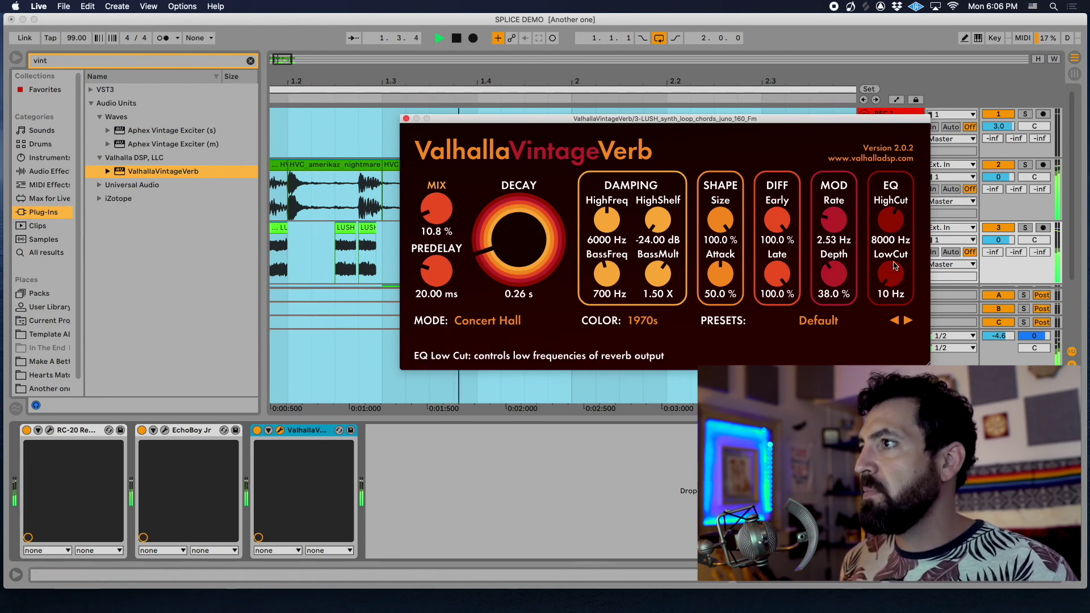
left_click_drag(890, 274, 895, 215)
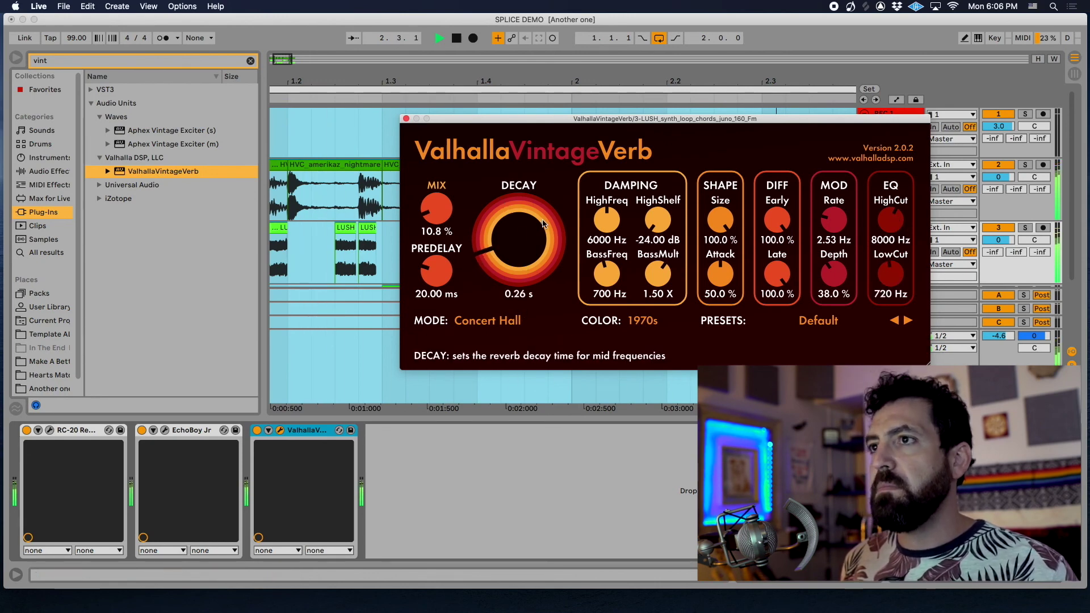
- Close the ValhallaVintageVerb window, stop playback, and hide the device view and the browser
left_click(406, 119)
key("space")
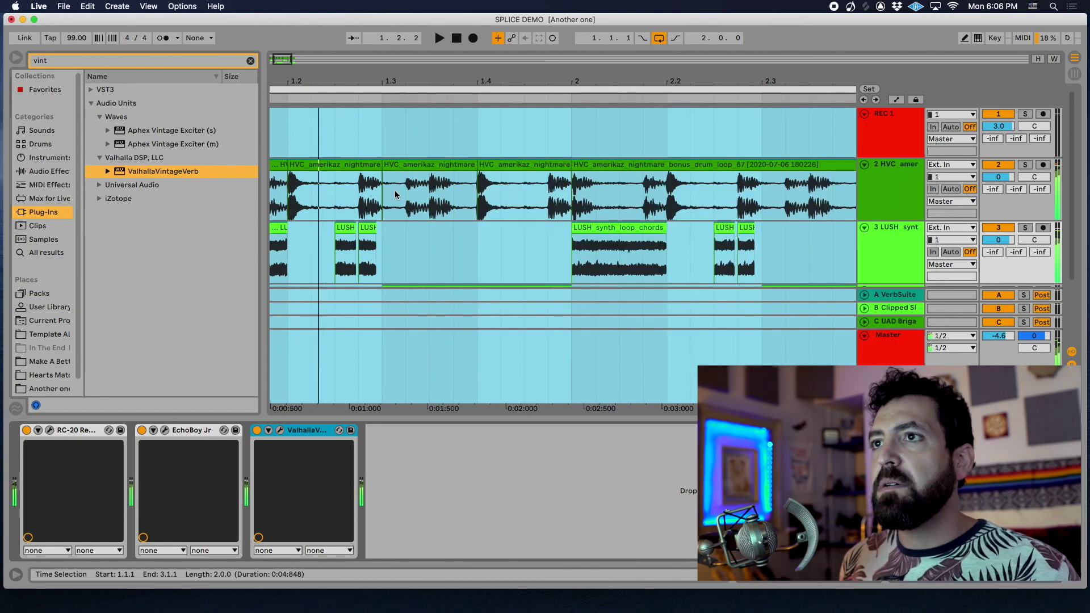
key("super+alt+l")
key("super+alt+b")
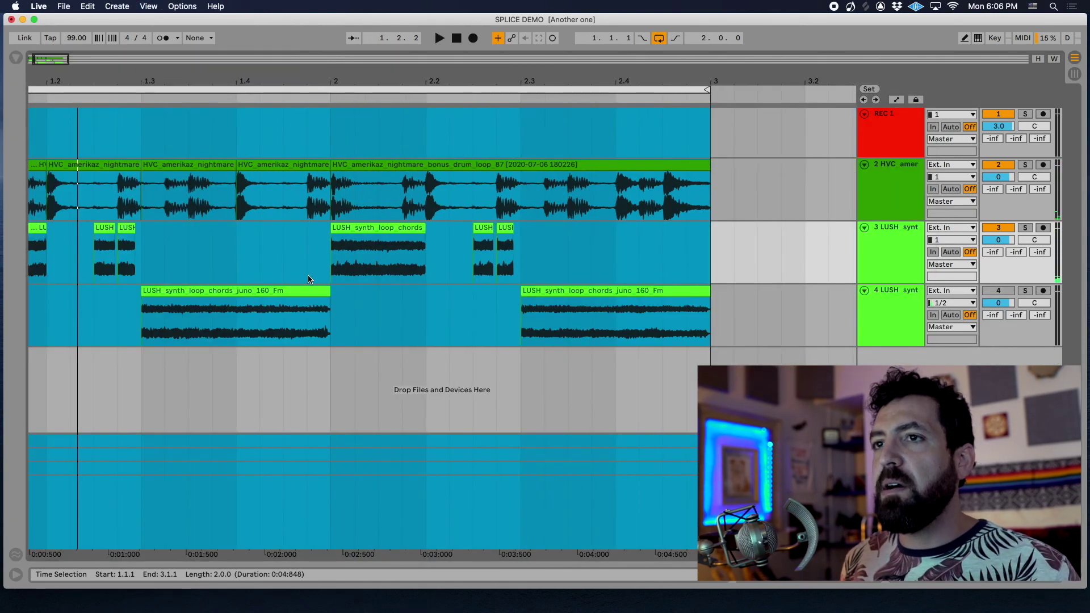
- Activate track 4 and play the two-bar loop with its synth chord clips included
left_click(220, 333)
scroll(220, 329, "left", 1)
left_click(137, 301, "shift")
scroll(137, 301, "left", 3)
left_click(181, 298, "shift")
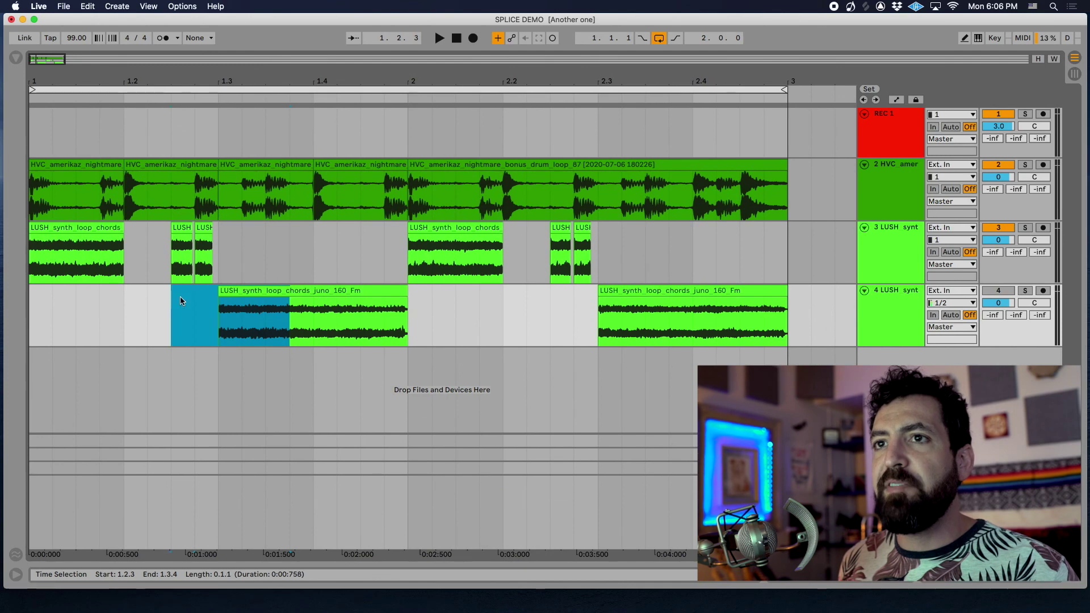
left_click(206, 301)
key("space")
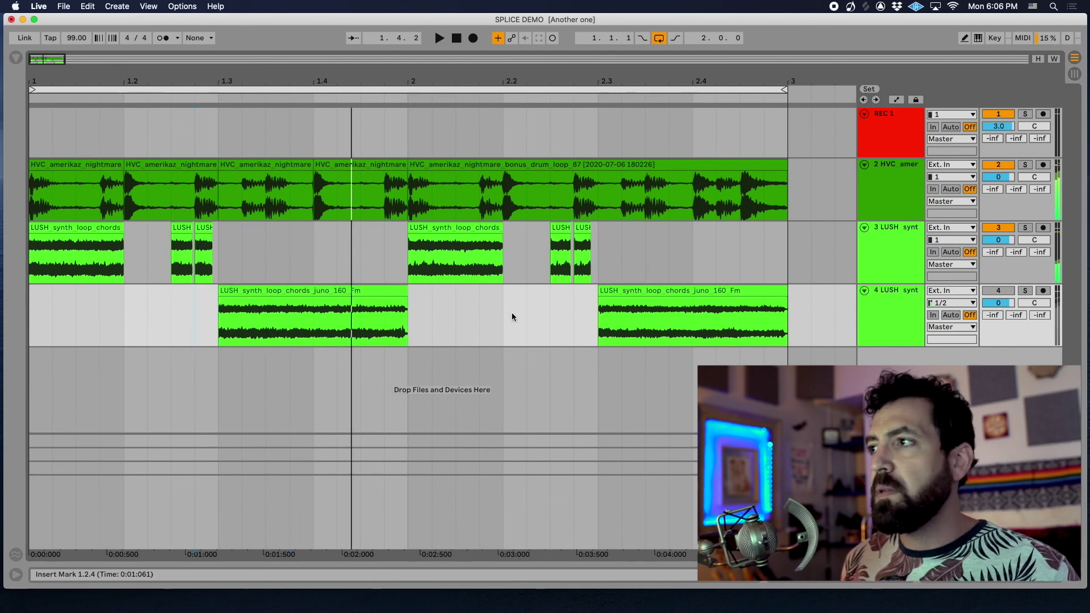
left_click(986, 293)
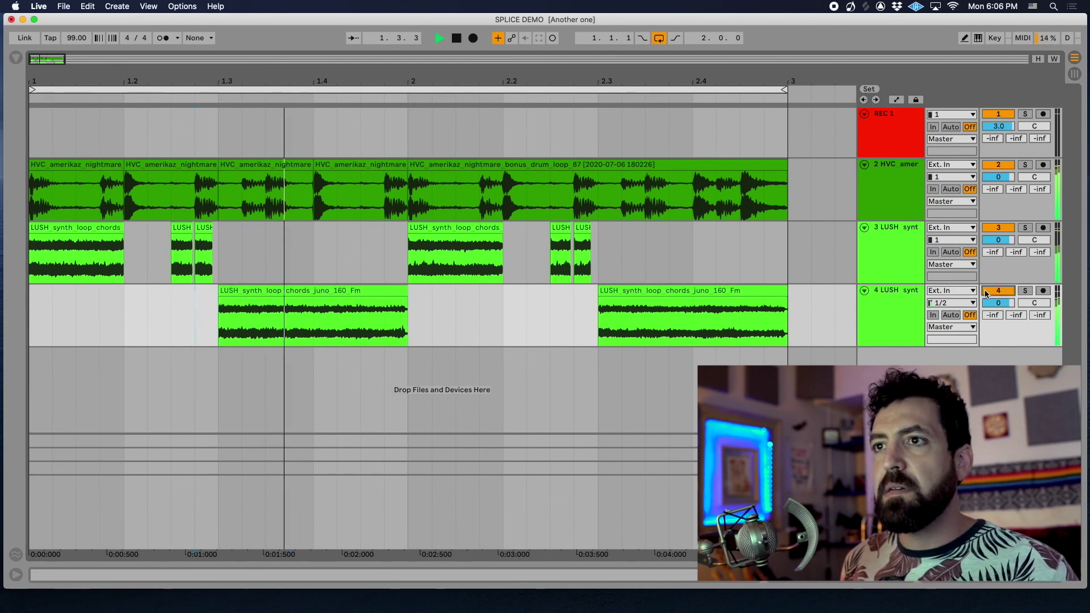
left_click(116, 89)
key("space")
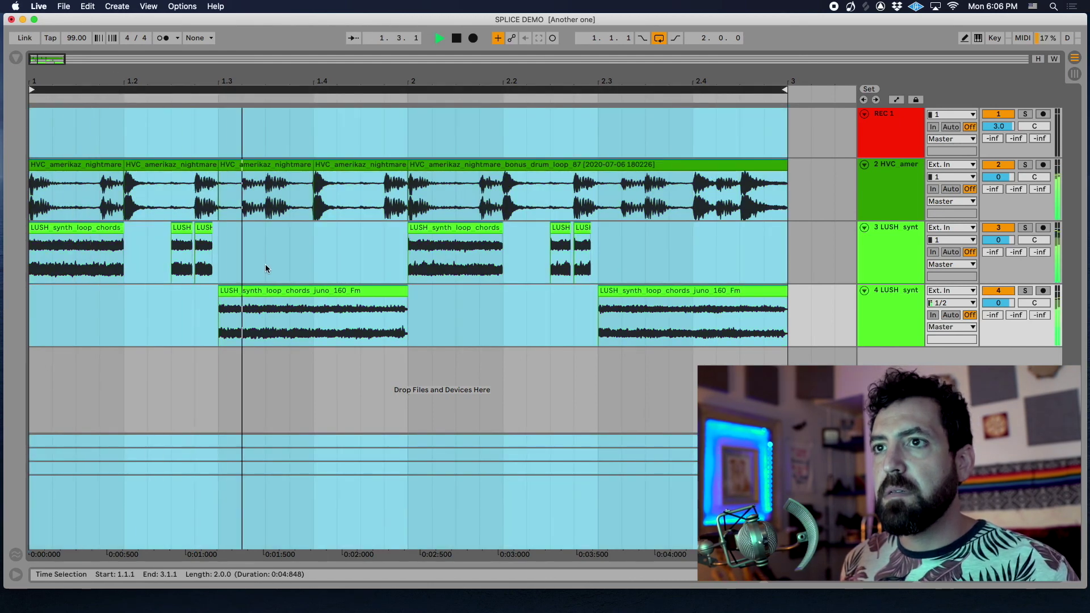
- Move the first chord clip on track 4 to start at 1.3.3 and shorten it to end at 1.4.3
key("space")
left_click(171, 301)
left_click_drag(248, 289, 296, 293)
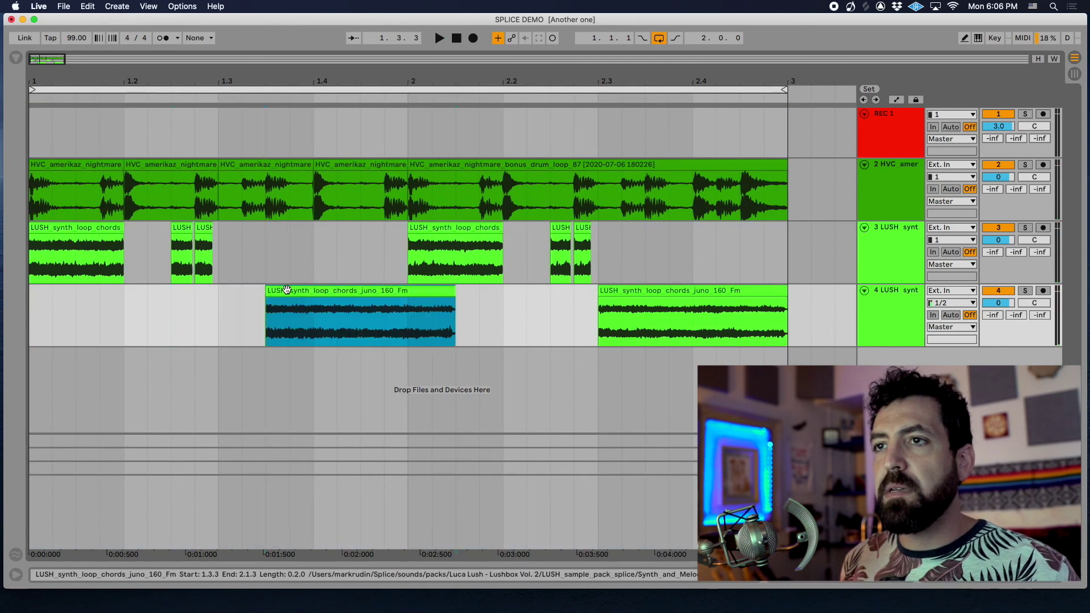
left_click(171, 301)
left_click_drag(453, 291, 361, 292)
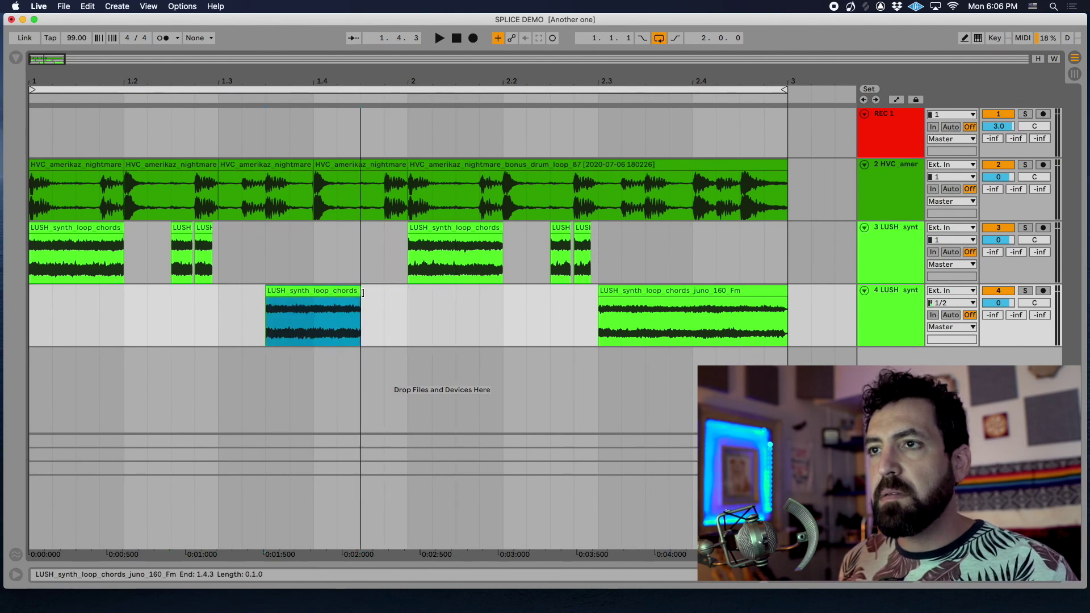
- Shorten the first chord clip on track 4 to end at 1.4.2, playing the loop to check its length
left_click(213, 87)
key("space")
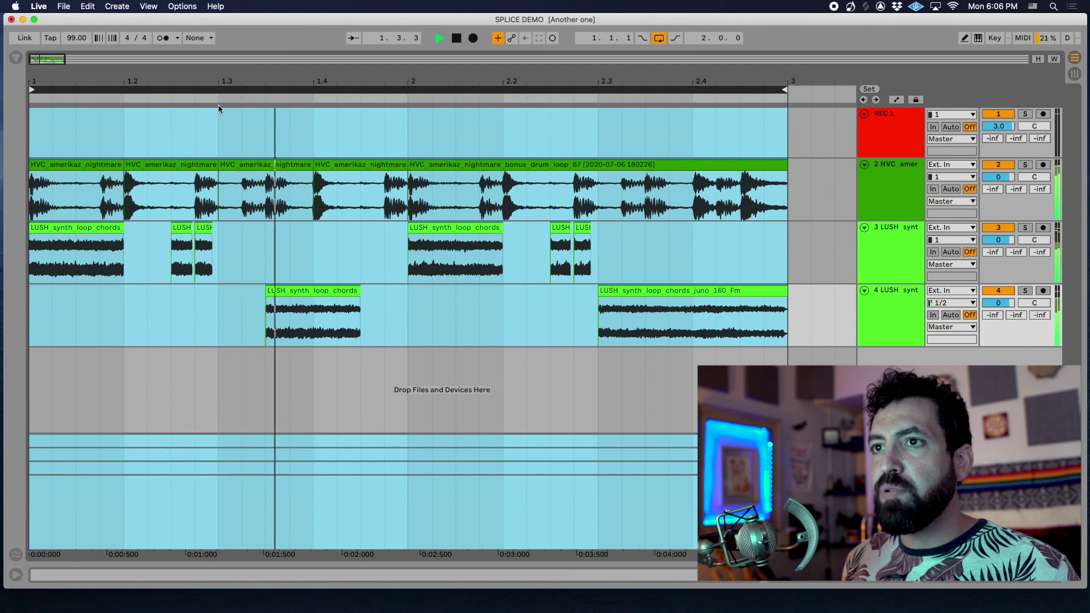
key("space")
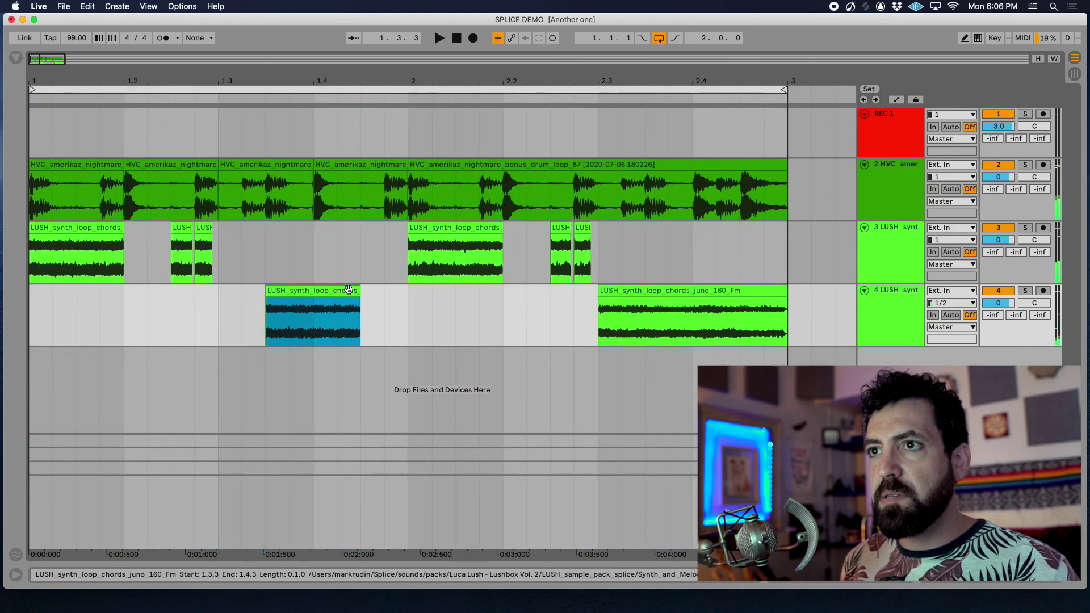
left_click(355, 291)
left_click_drag(355, 291, 336, 291)
left_click(172, 304)
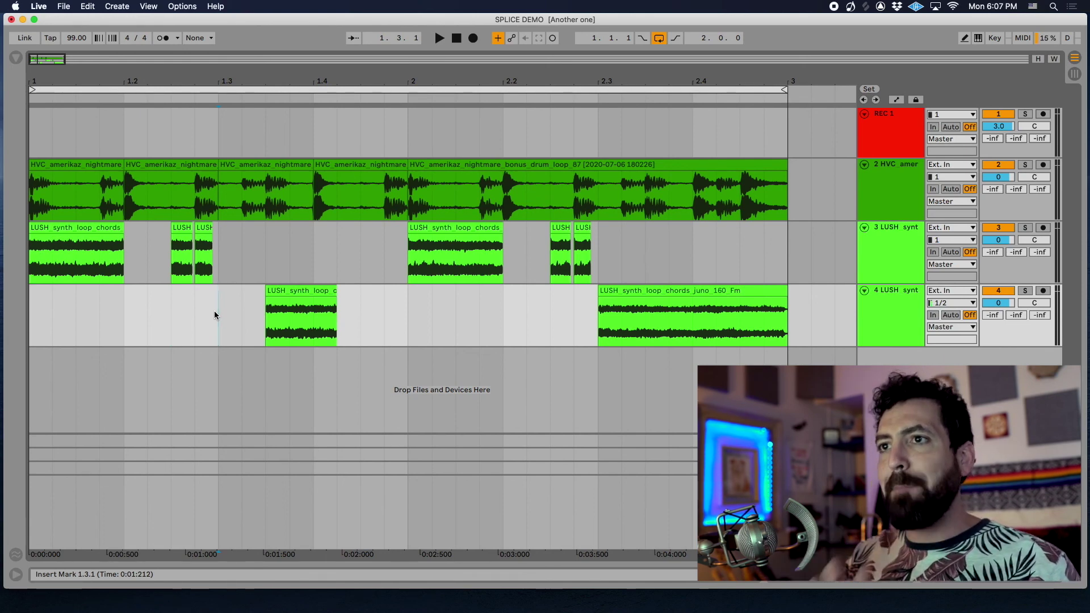
key("space")
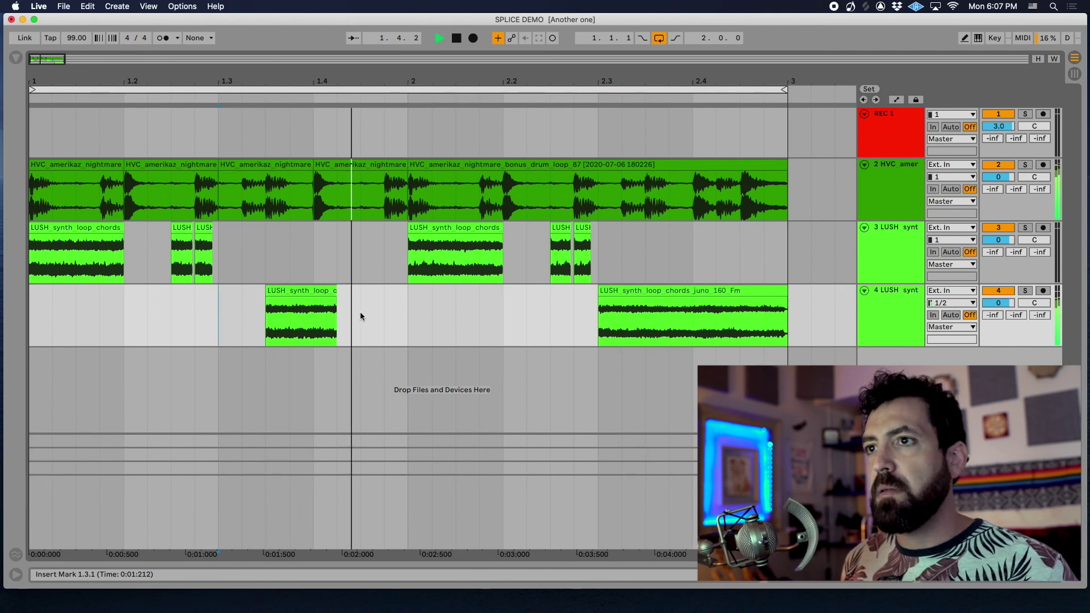
key("space")
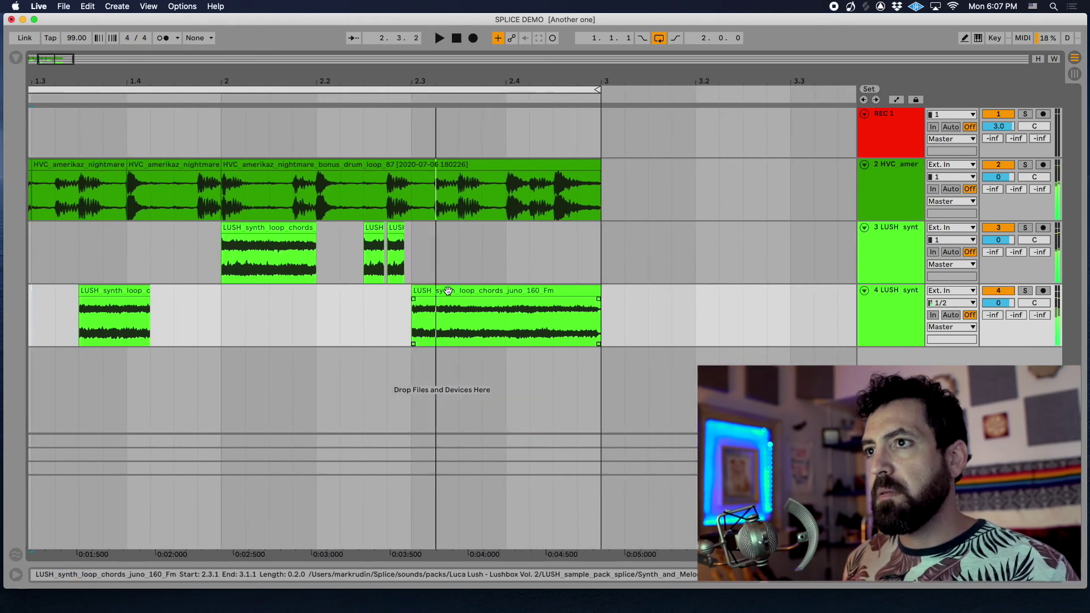
- Move the second chord clip on track 4 to start at 2.3.3 and delete the part running past the start of bar 3
left_click_drag(460, 292, 507, 295)
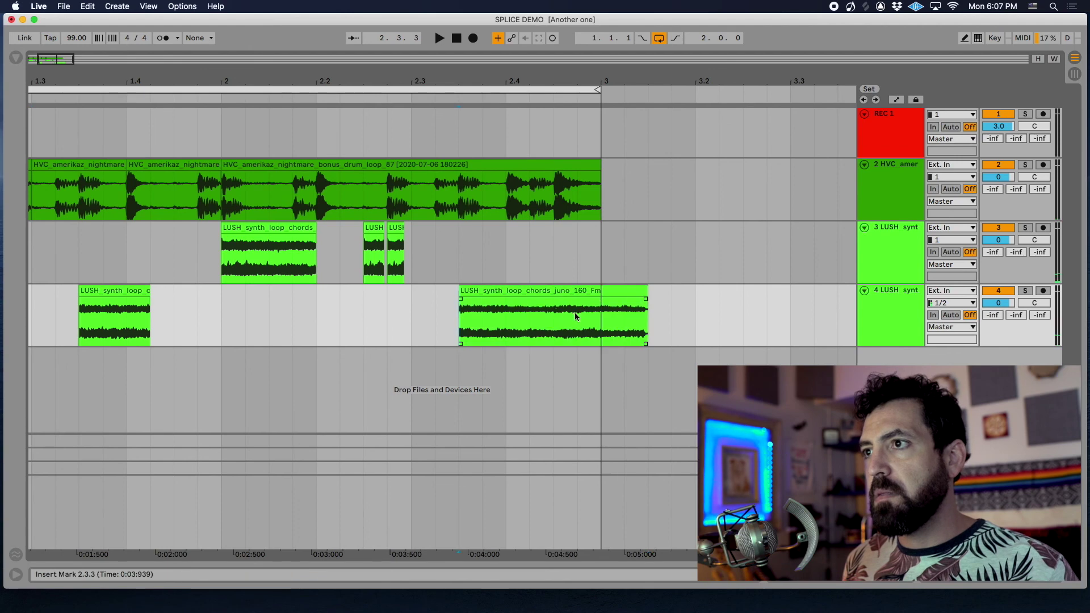
left_click_drag(601, 319, 704, 311)
key("Delete")
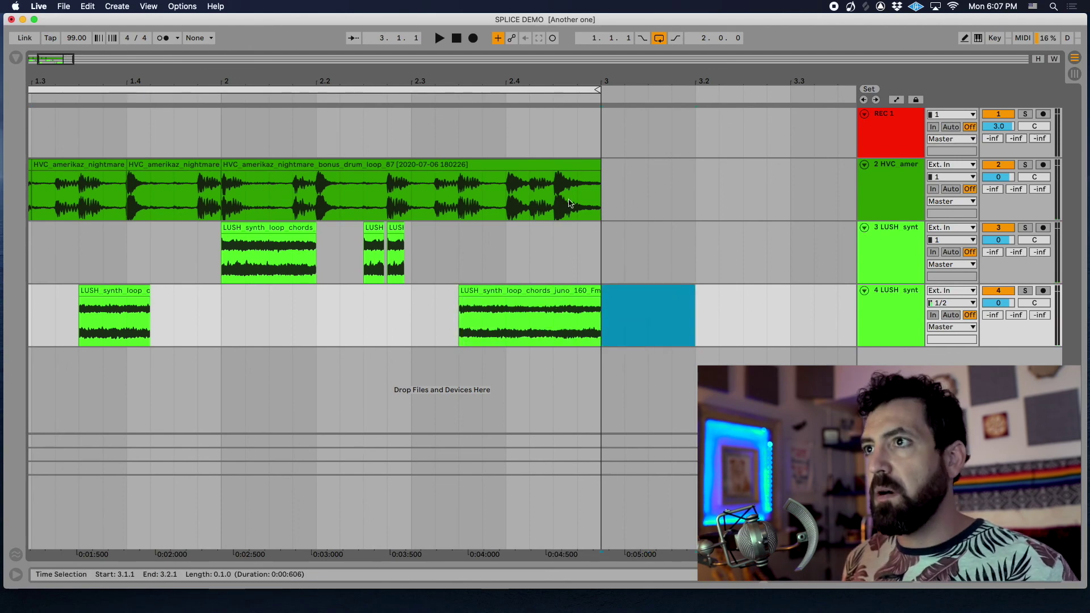
left_click(417, 323)
key("space")
key("space")
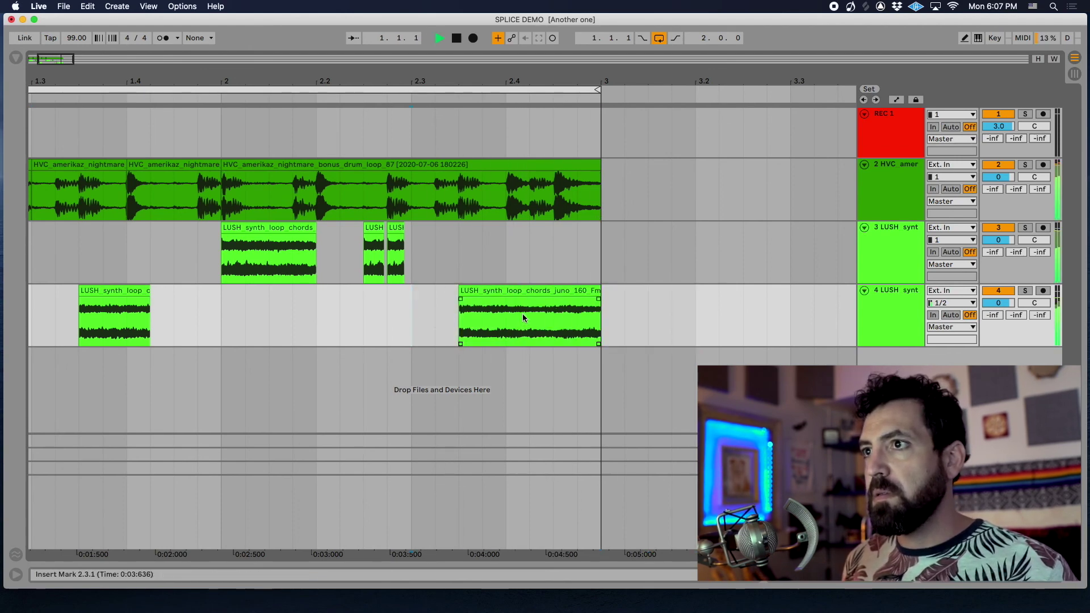
- Split the last chord clip on track 4 at 2.4.2 and 2.4.3 and trim the ends of the first two pieces to leave short gaps
left_click(505, 316)
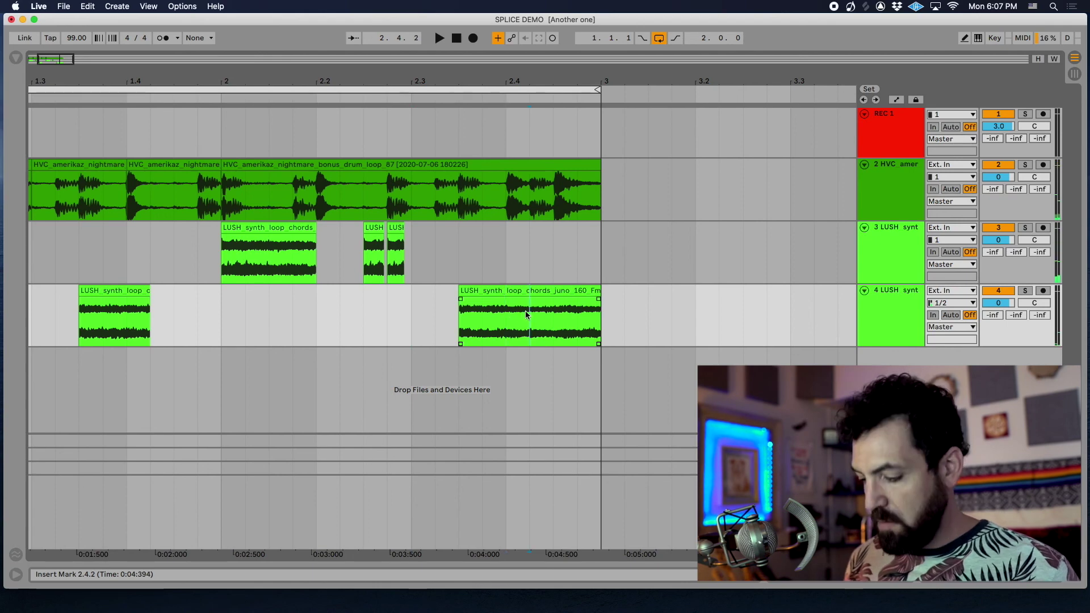
key("plus")
key("super+e")
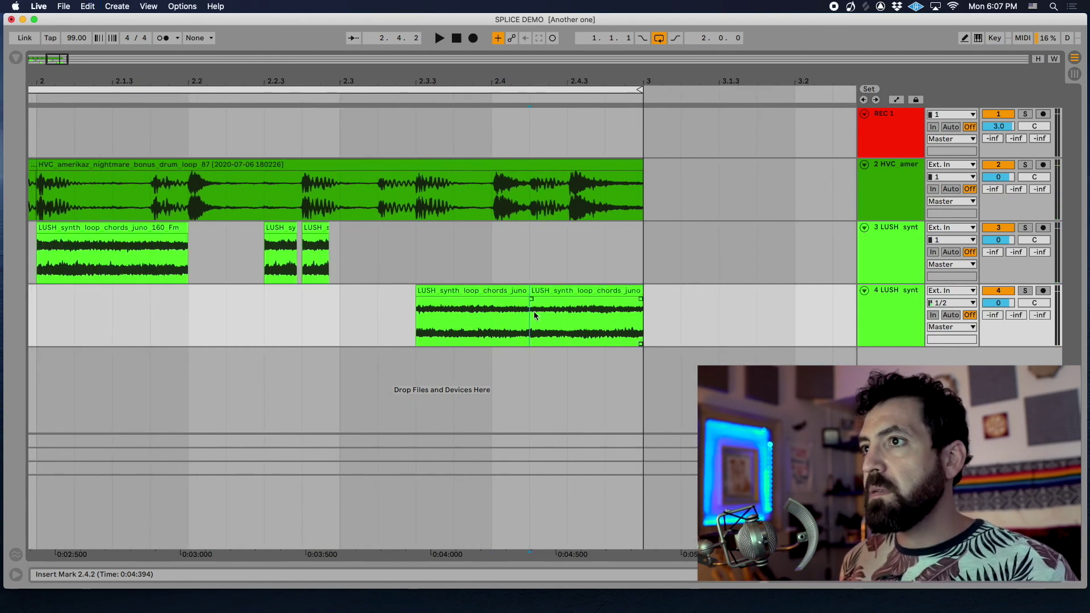
left_click_drag(524, 290, 520, 291)
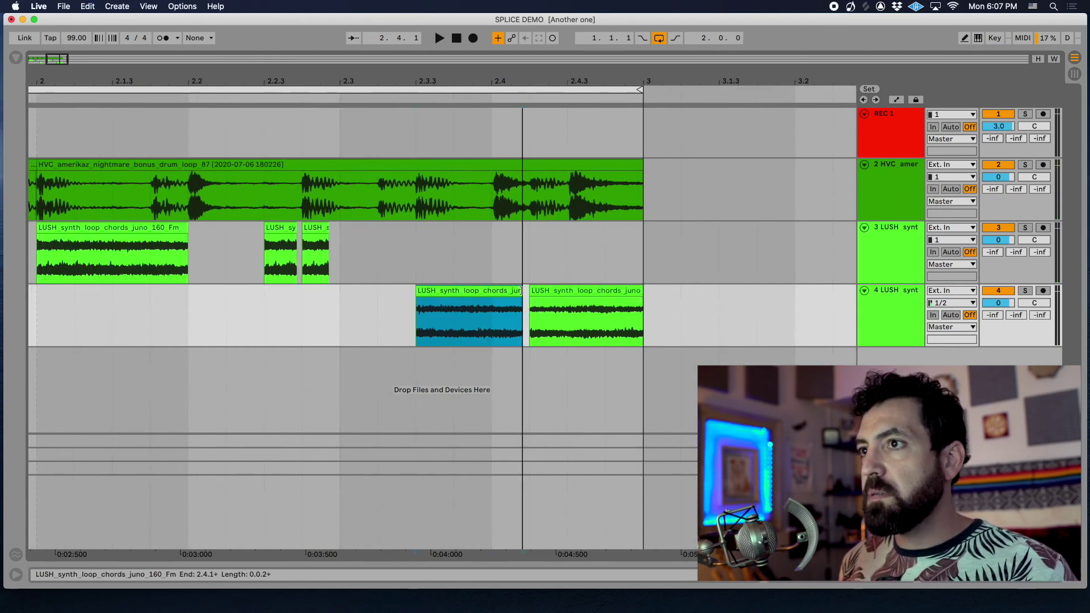
left_click(567, 330)
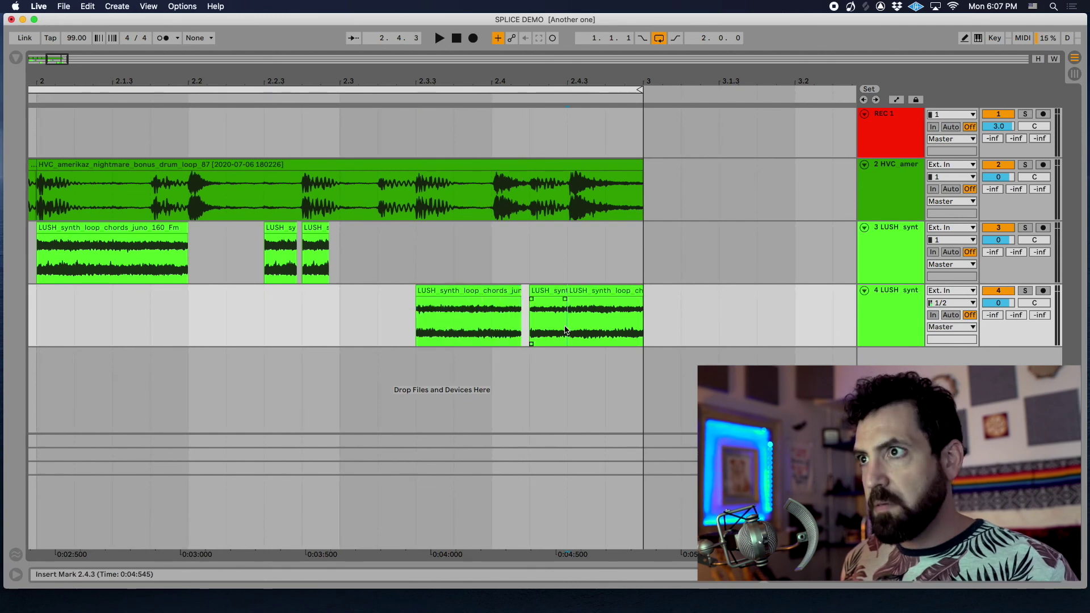
left_click_drag(567, 291, 560, 291)
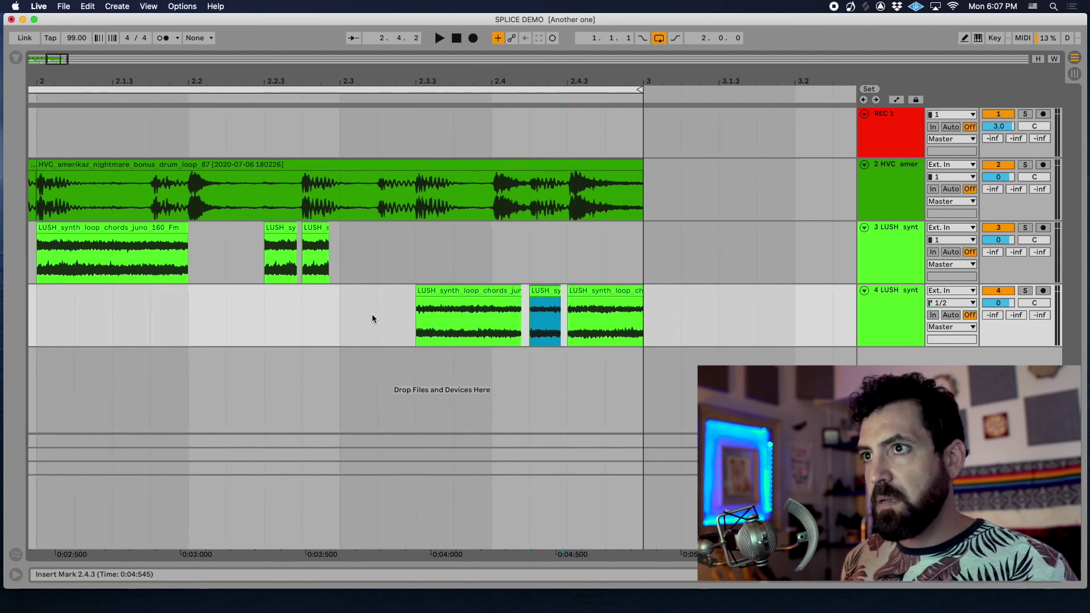
- Play the loop from 2.3.3 to listen to the chopped chords on track 4
left_click(404, 317)
key("space")
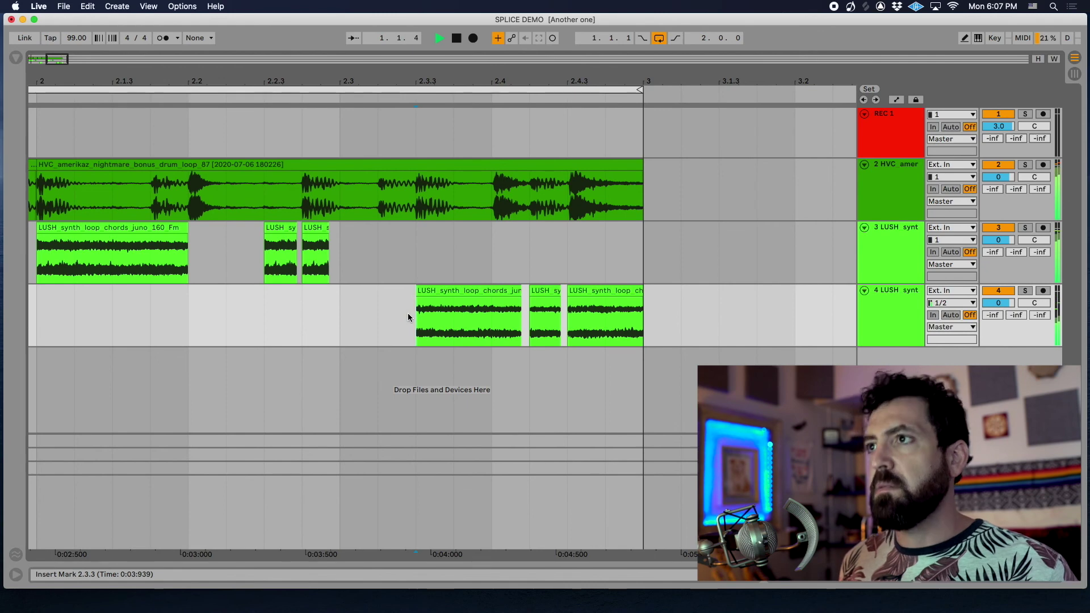
key("space")
key("minus")
key("minus")
right_click(407, 312)
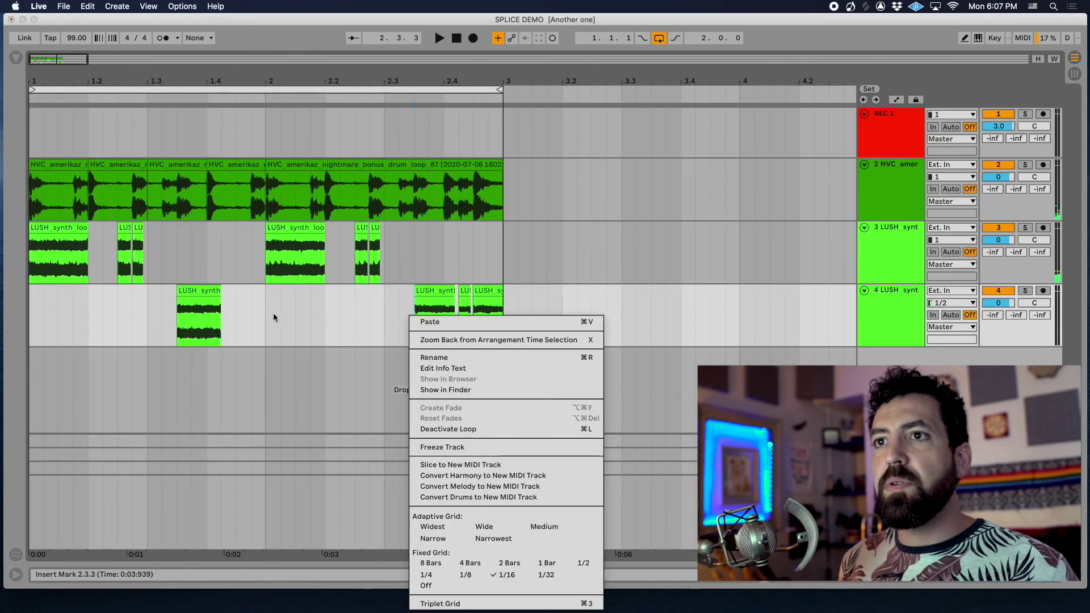
left_click(98, 315)
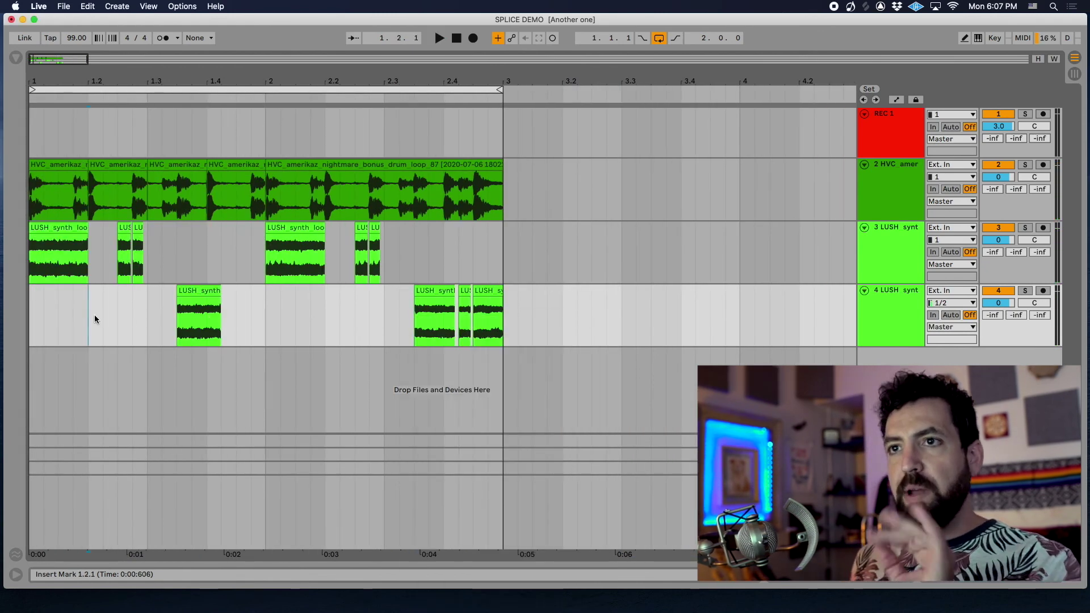
- Search the plug-ins for "one fil" and add the stereo OneKnob Filter to track 4
key("super+f")
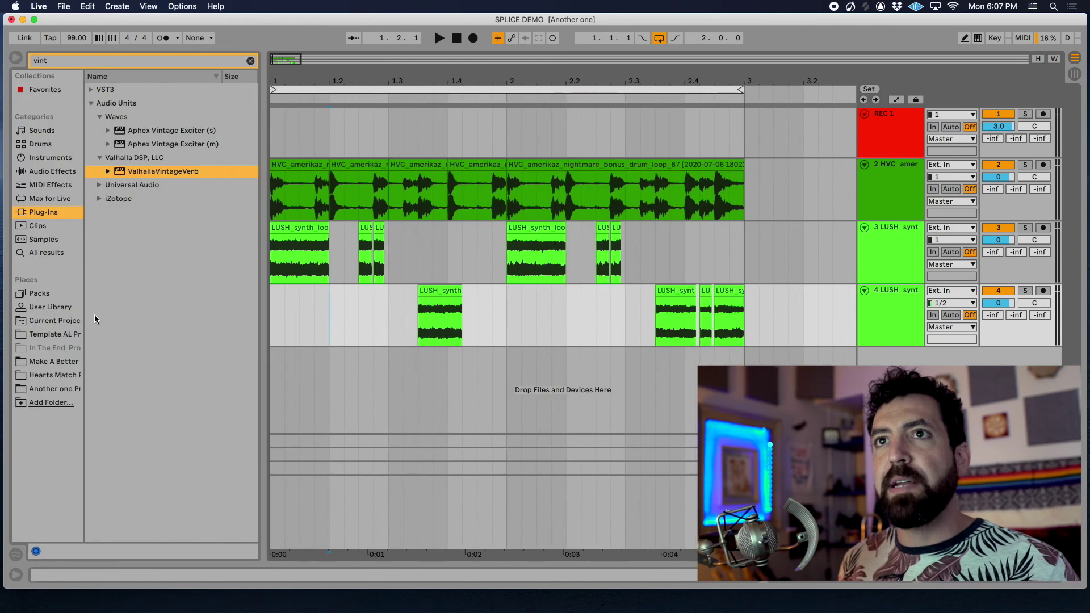
left_click(249, 60)
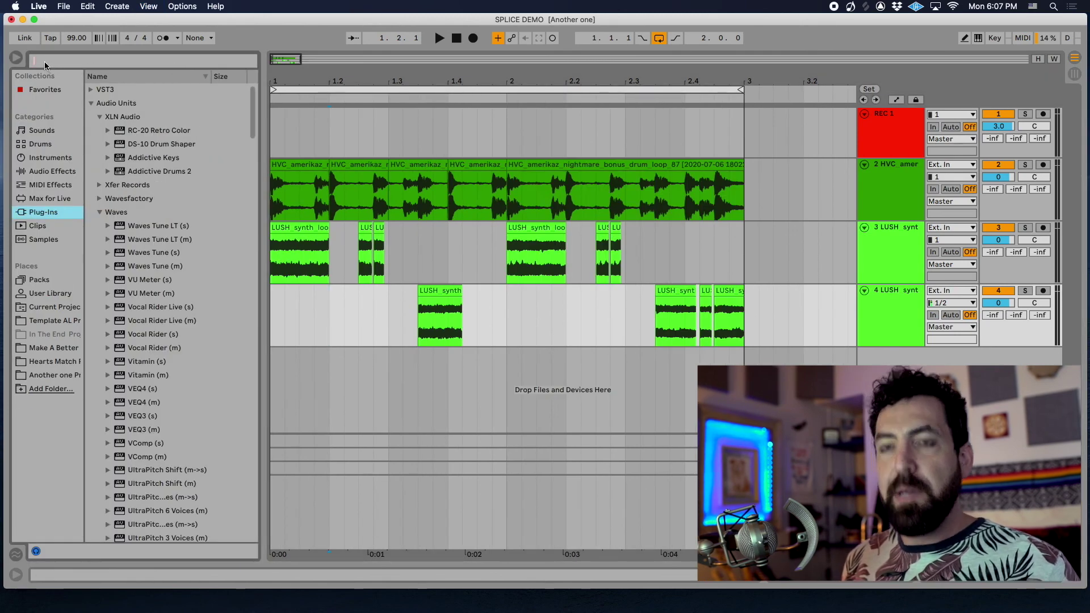
type("one")
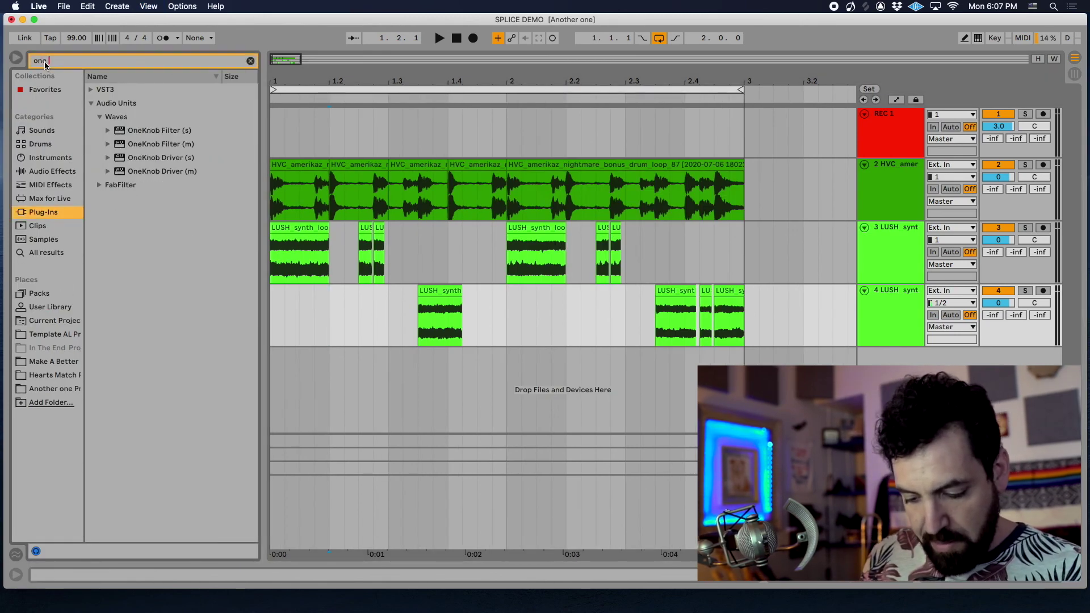
type(" fiml")
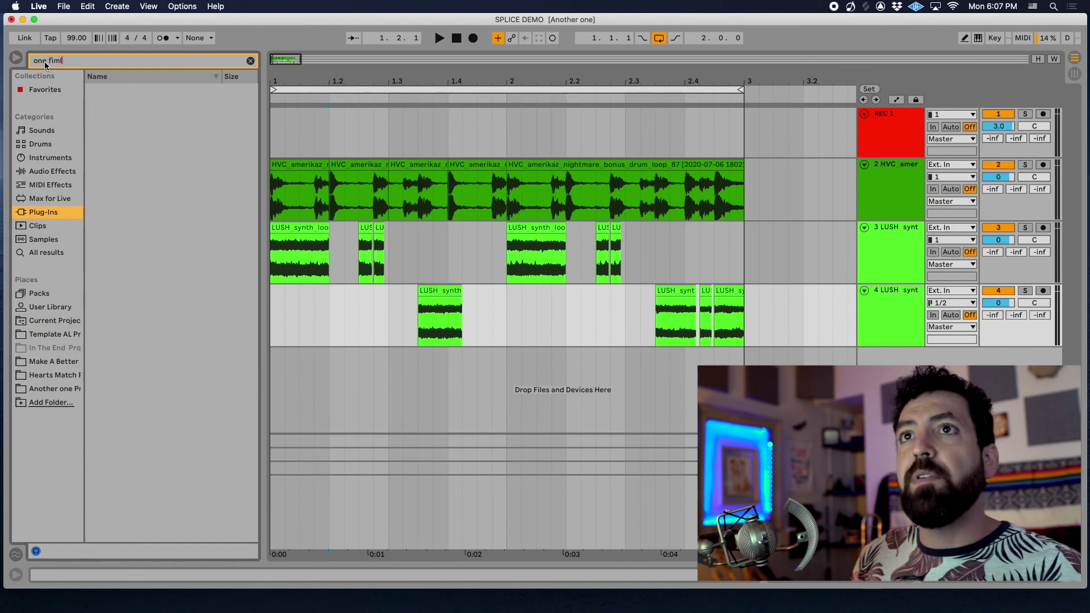
key("BackSpace")
key("BackSpace")
type("l")
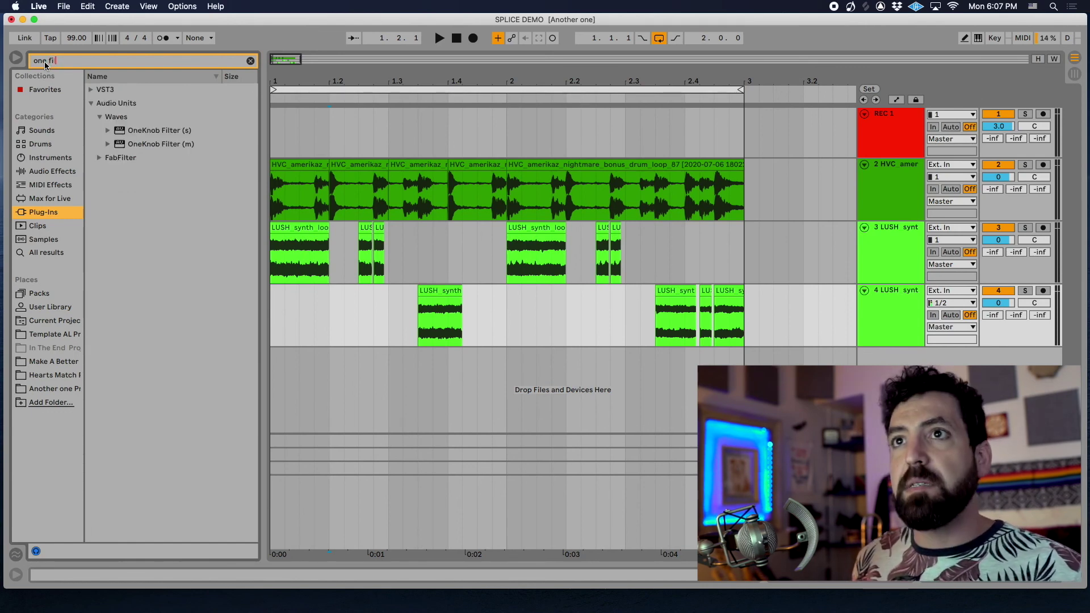
left_click_drag(143, 133, 555, 294)
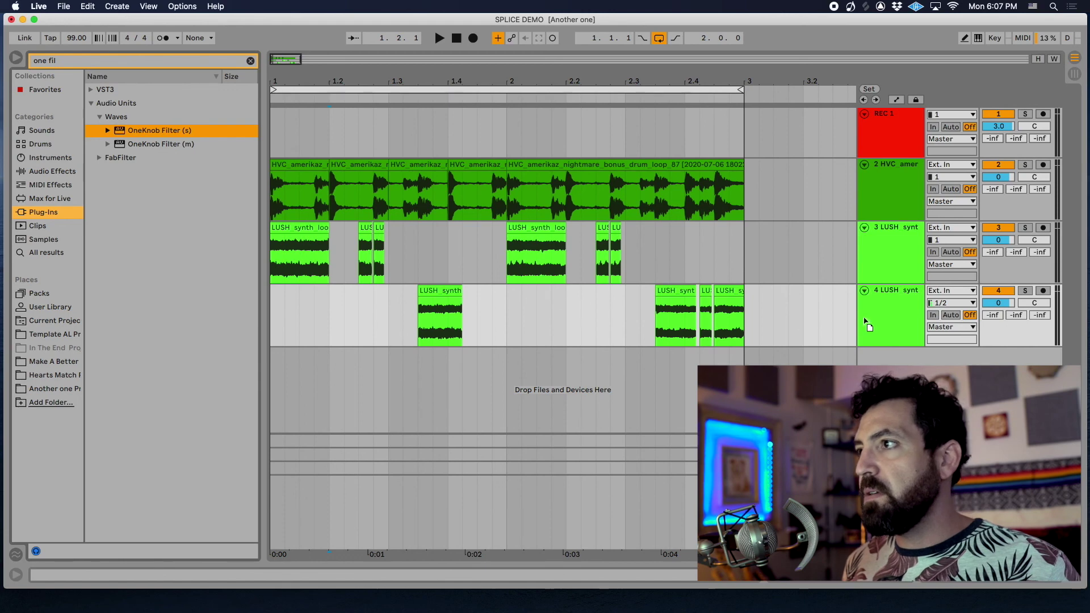
left_click_drag(876, 318, 877, 318)
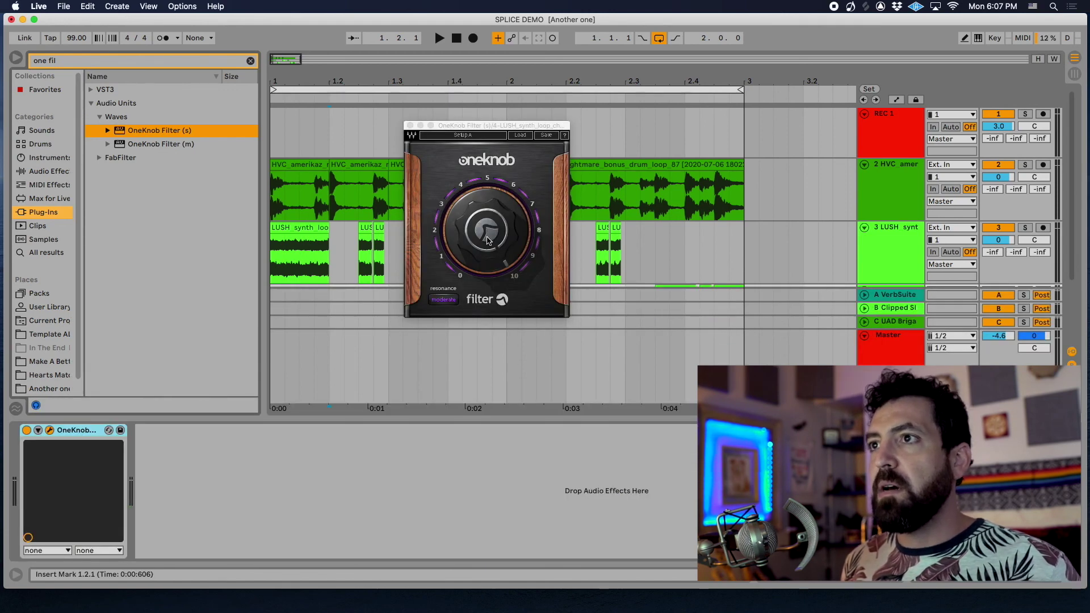
- Hide the device view and the browser and show the automation lanes in the arrangement
key("super+alt+l")
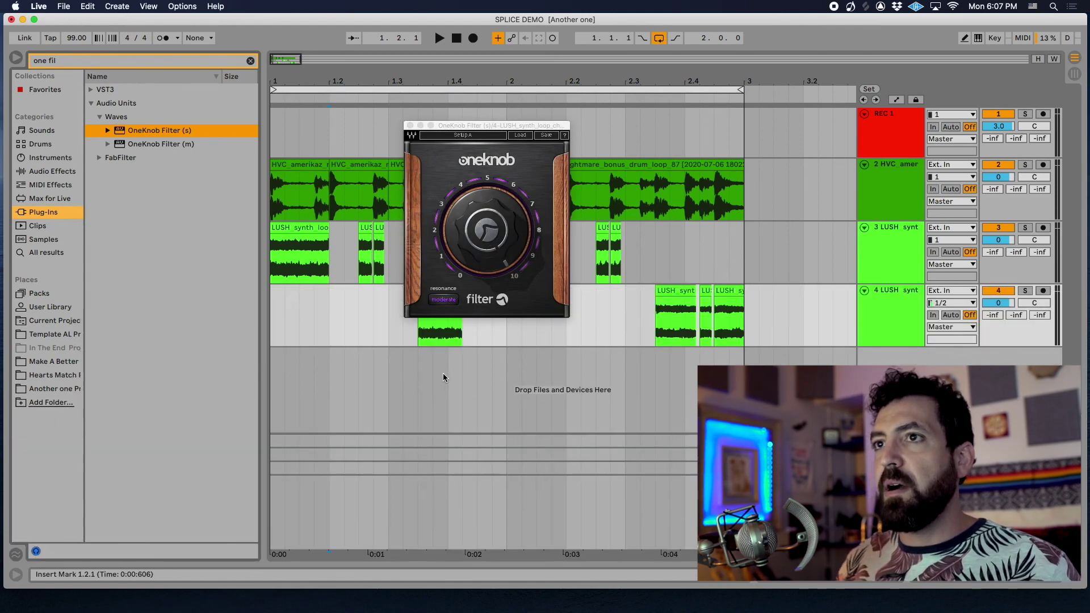
key("super+alt+b")
left_click(488, 263)
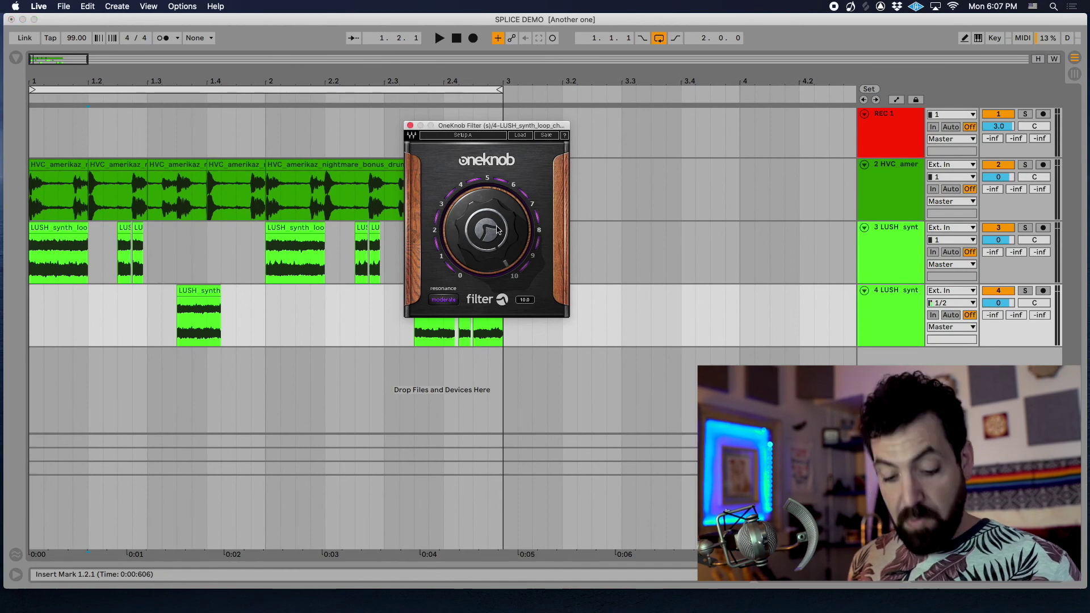
key("a")
- Automate the OneKnob Filter on track 4's chord clip at 1.3.3 to dip just after its start and ramp back to 1000 at its end
left_click(179, 331)
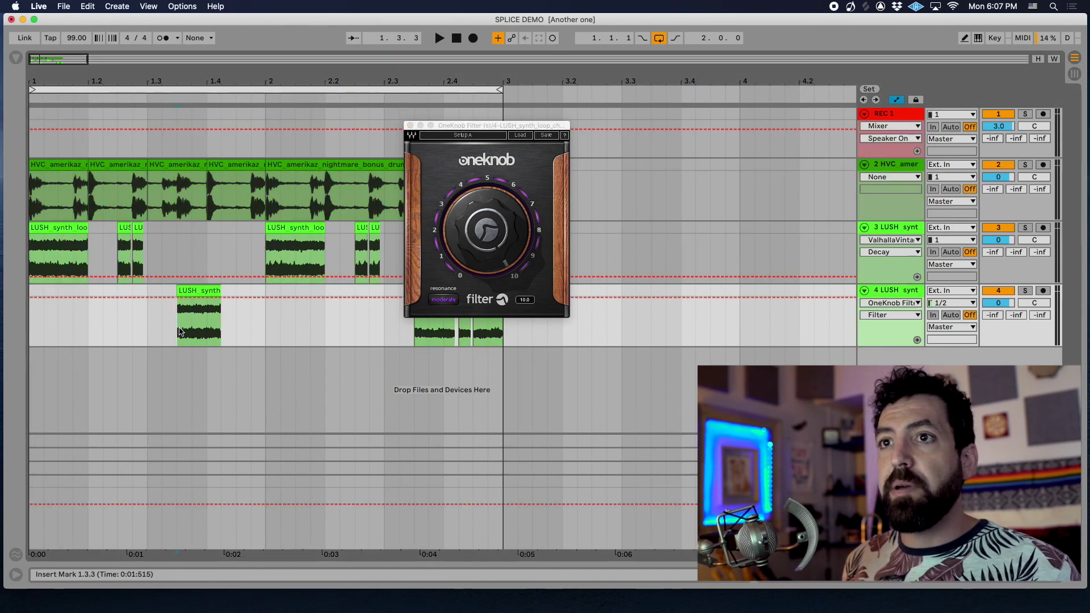
key("plus")
key("plus")
key("plus")
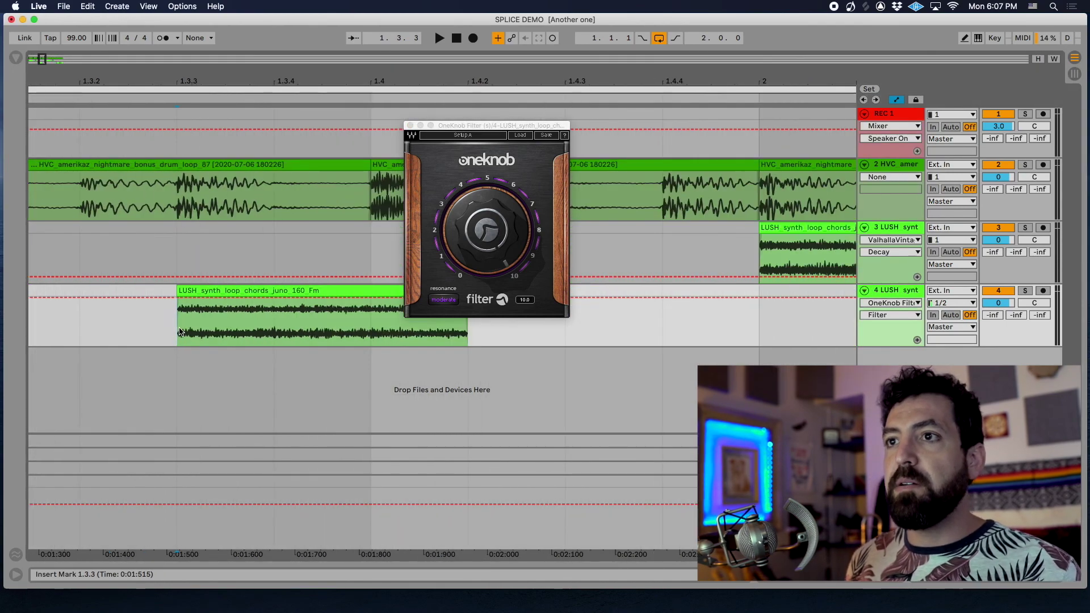
key("space")
key("space")
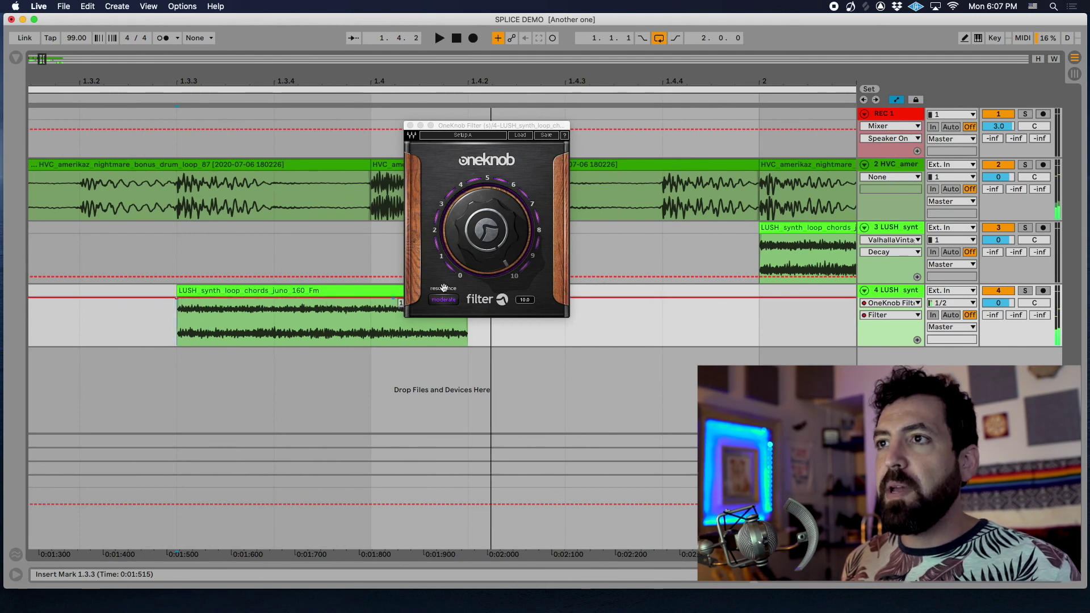
left_click_drag(458, 126, 740, 125)
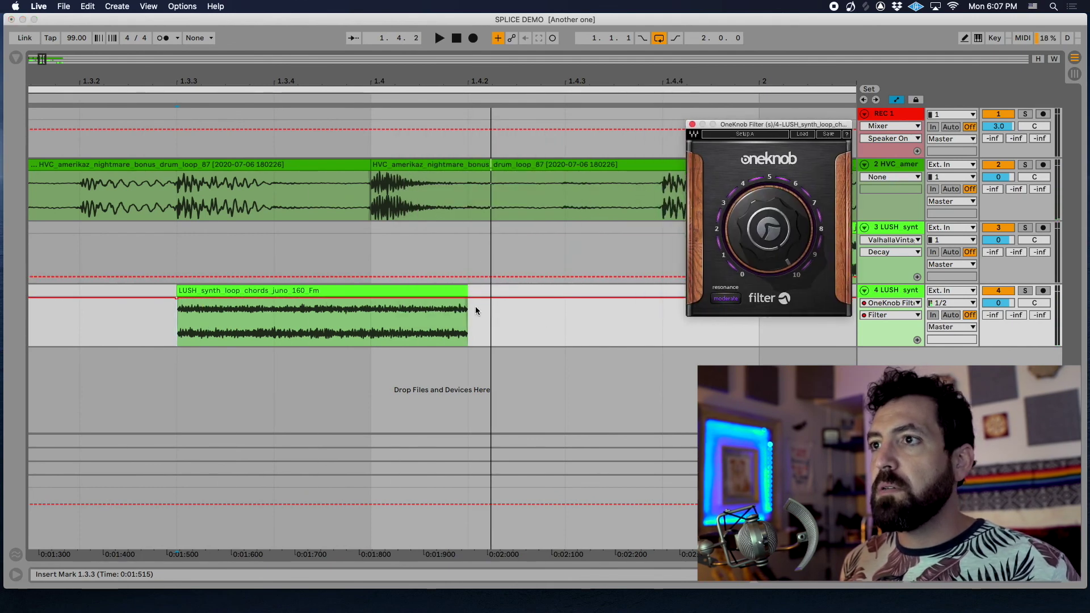
left_click_drag(196, 297, 193, 334)
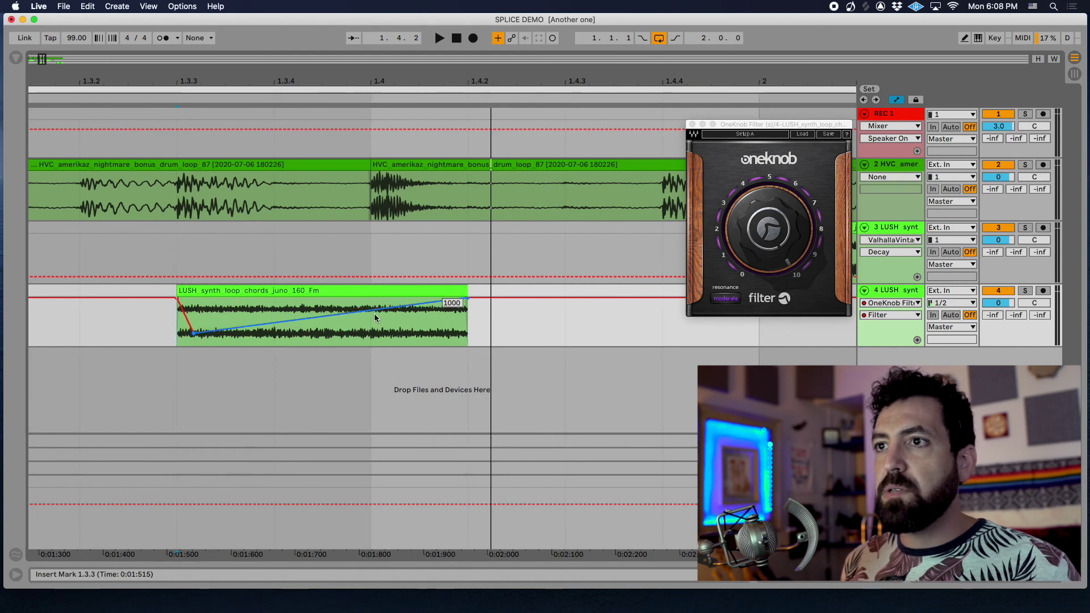
left_click_drag(361, 311, 364, 317)
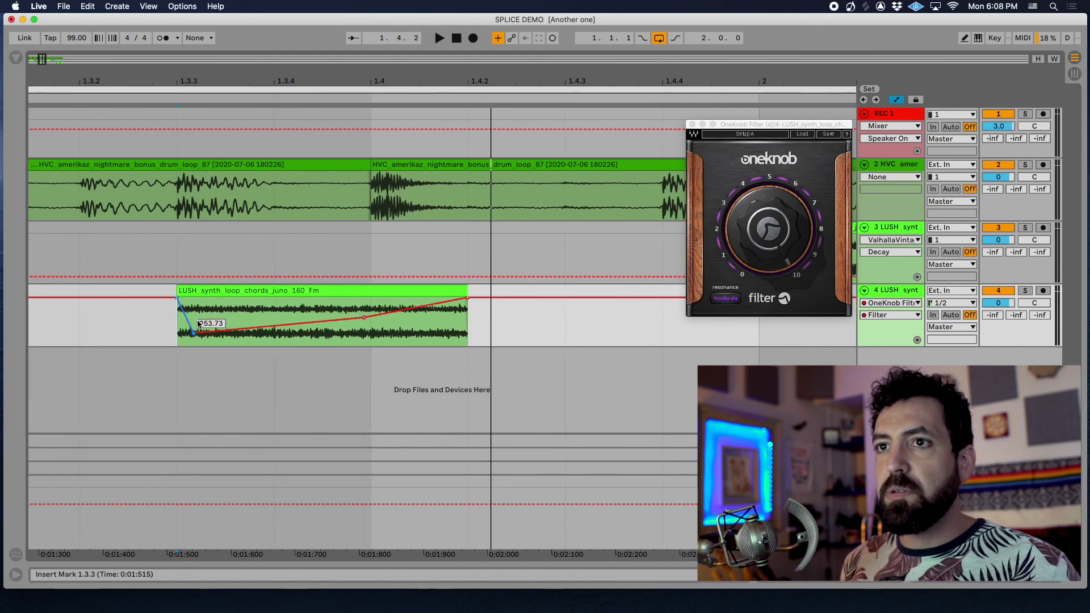
- Play the filtered chord from 1.3.3 and the whole two-bar loop to hear the filter automation
key("space")
key("space")
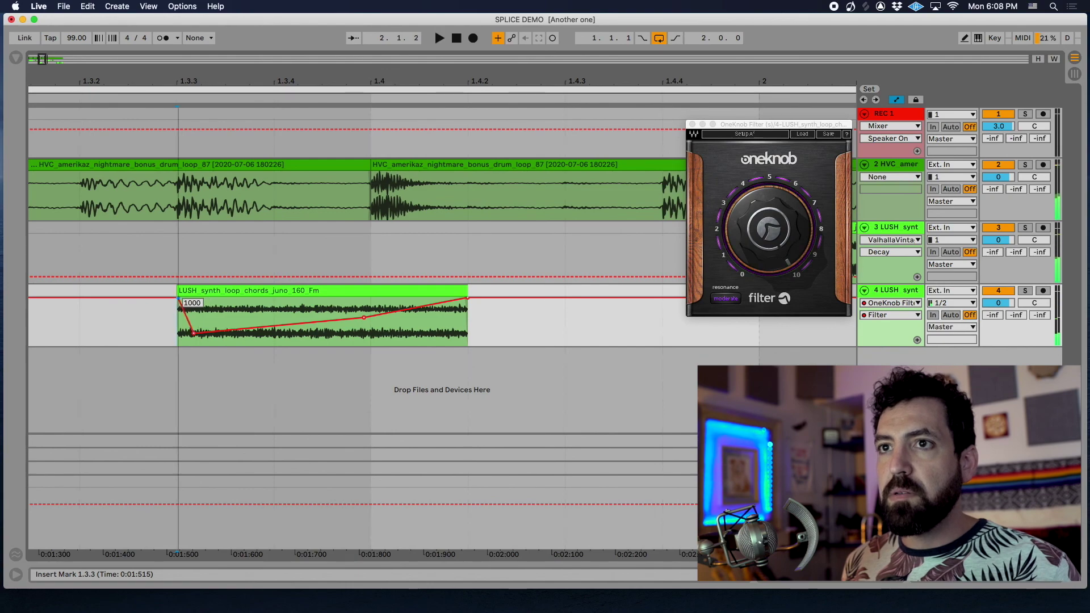
key("space")
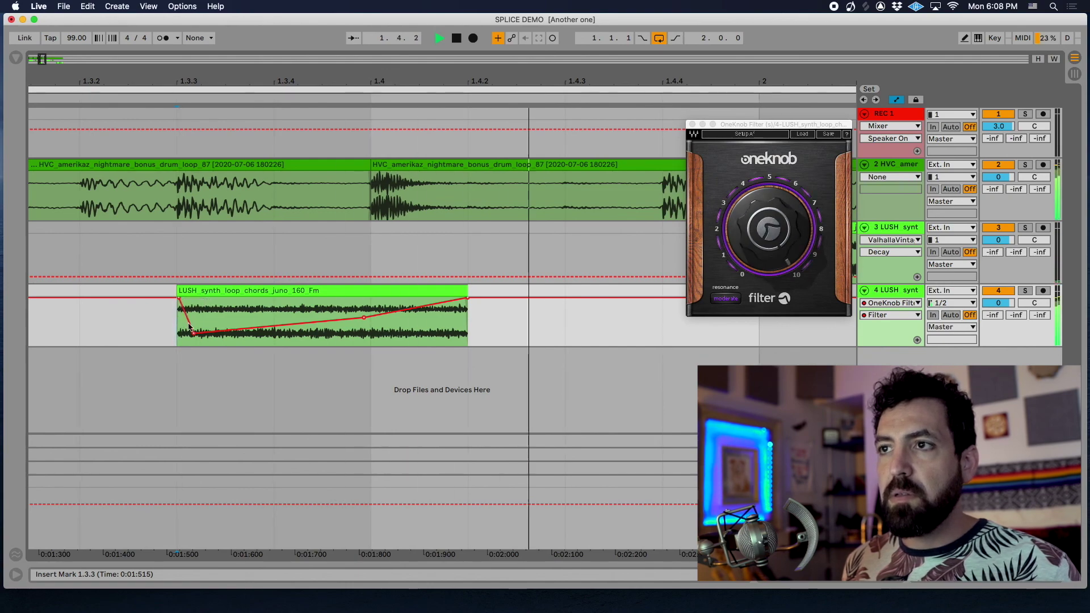
key("space")
key("minus")
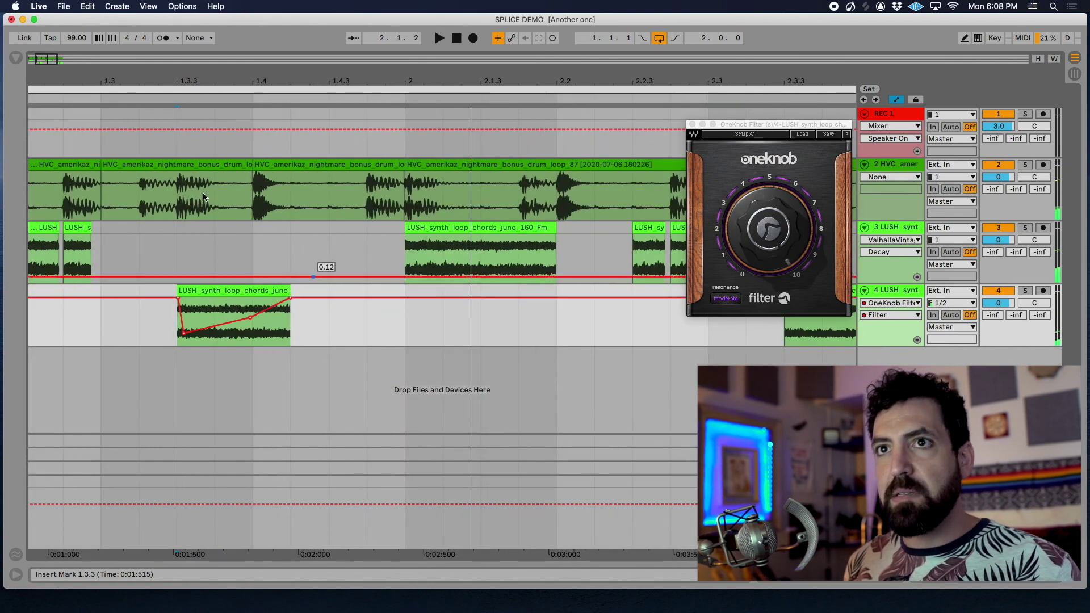
key("super+a")
key("space")
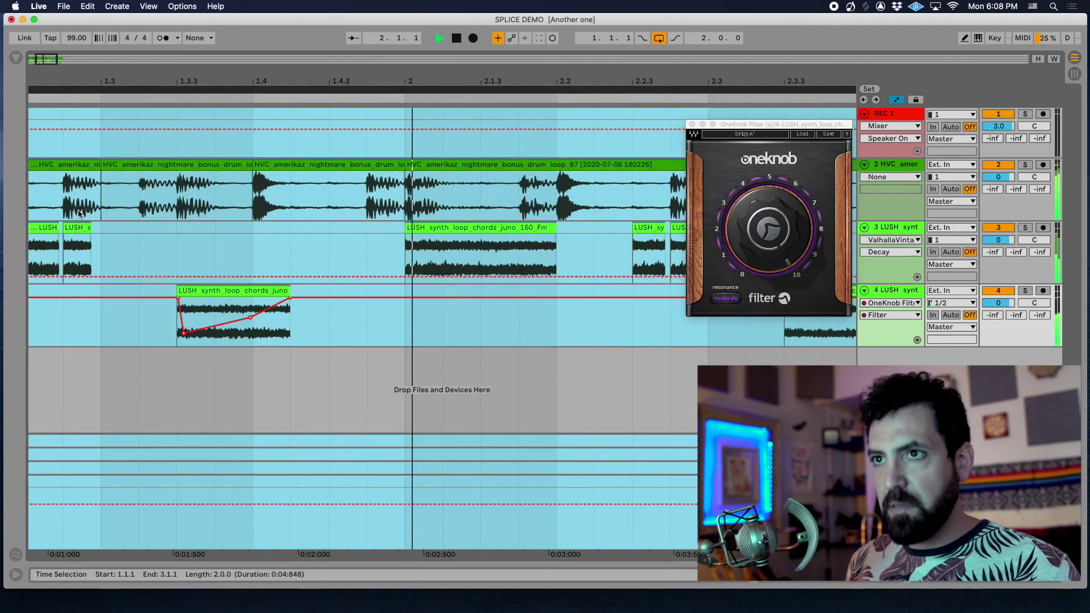
key("space")
- Draw a filter dip on track 4's chord clip at 2.3.3, ramping up through about 576 near its end, and play the loop
scroll(376, 355, "right", 10)
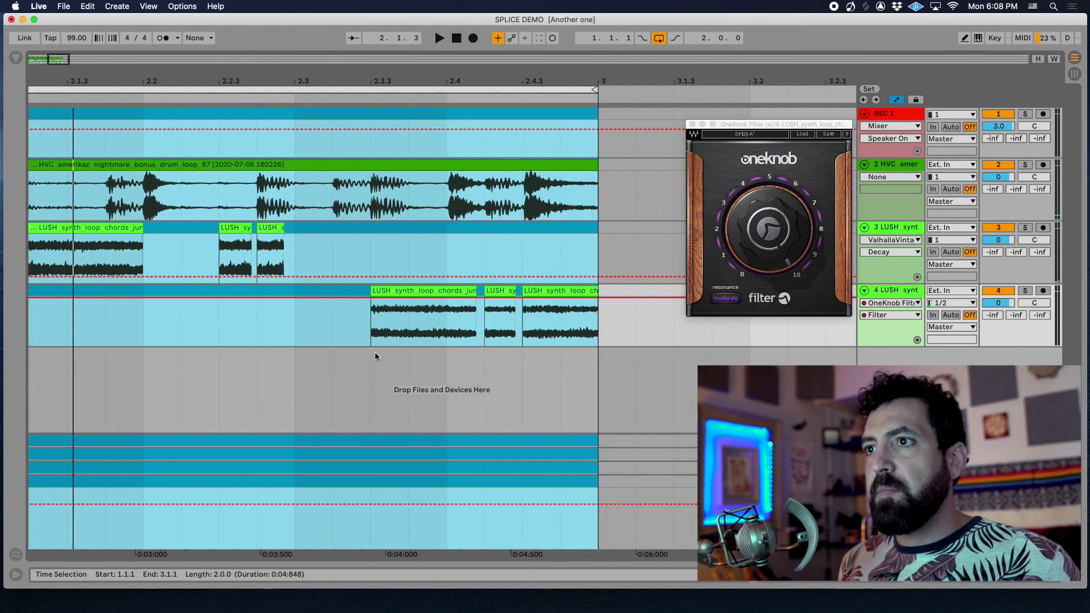
left_click(375, 300)
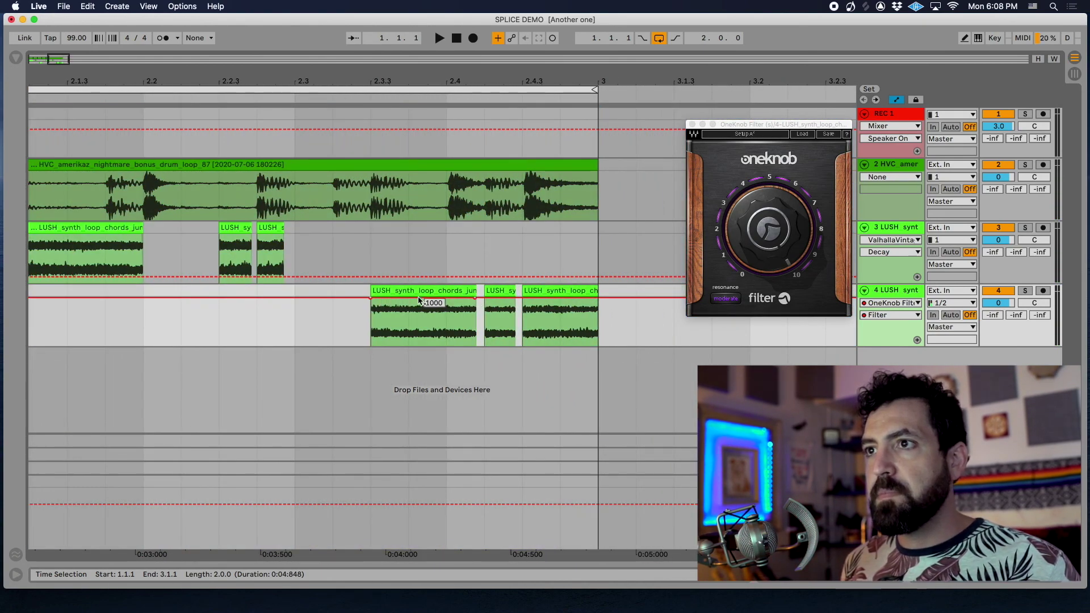
left_click_drag(409, 297, 453, 320)
key("space")
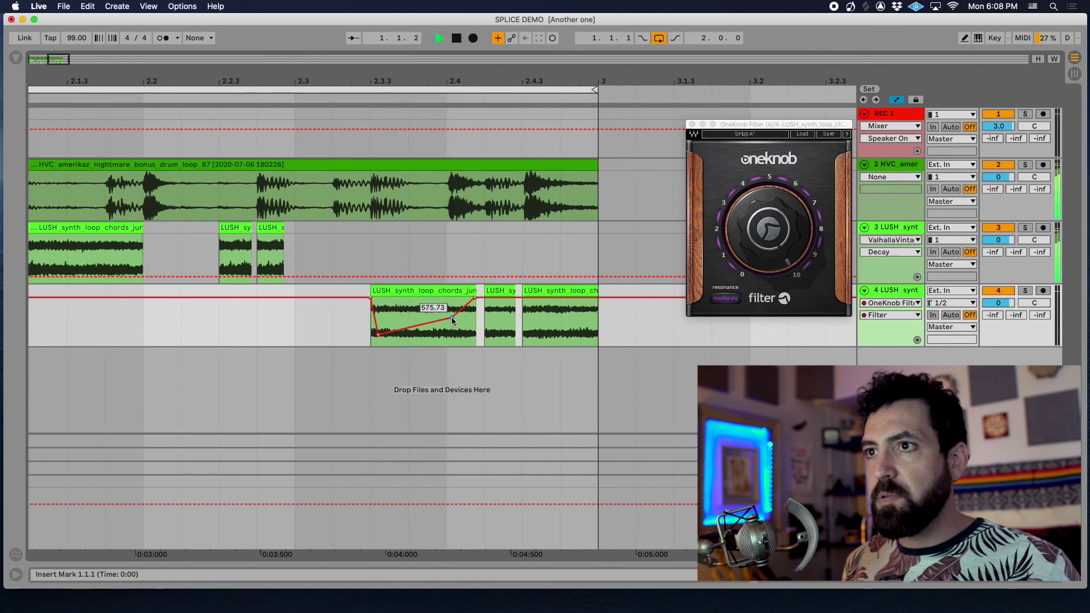
key("space")
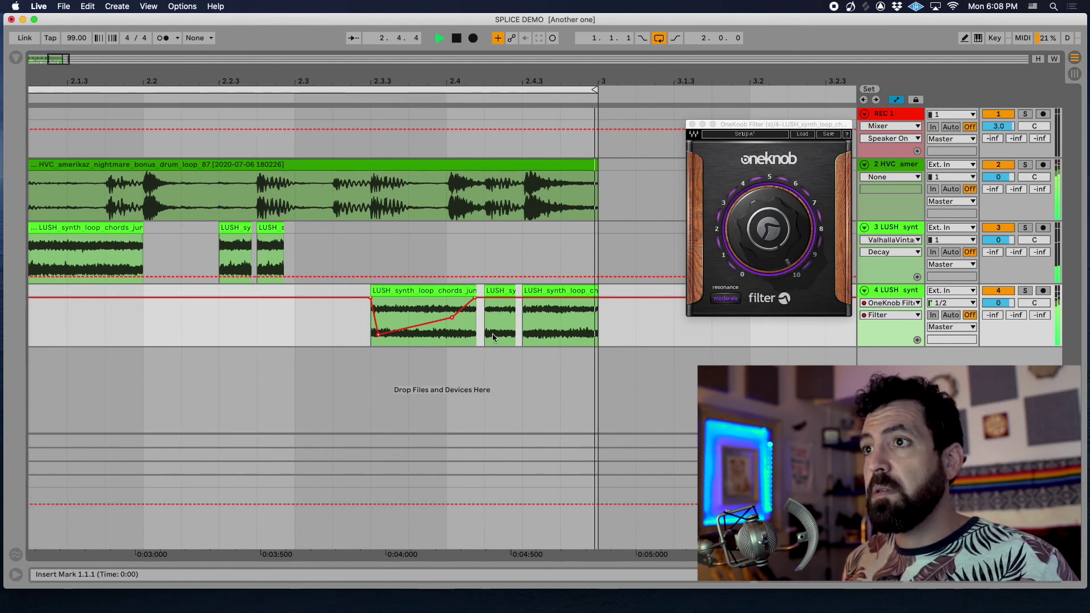
key("space")
- Add a short filter dip on the chord clip at 2.4.2 and a downward filter sweep across the last clip to bar 3
left_click_drag(494, 297, 489, 321)
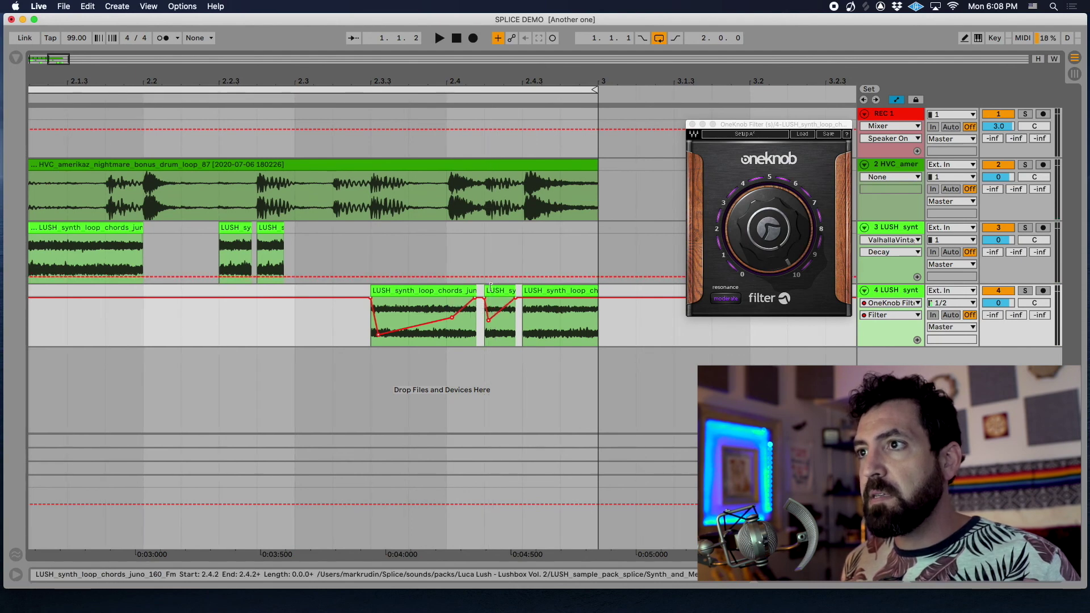
left_click(500, 286)
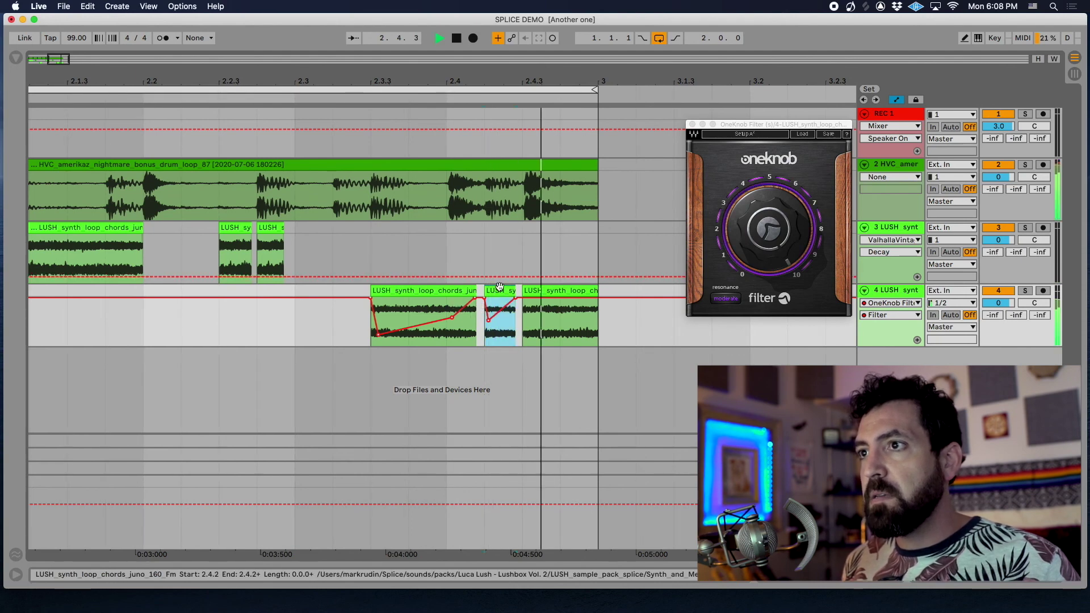
left_click(534, 301)
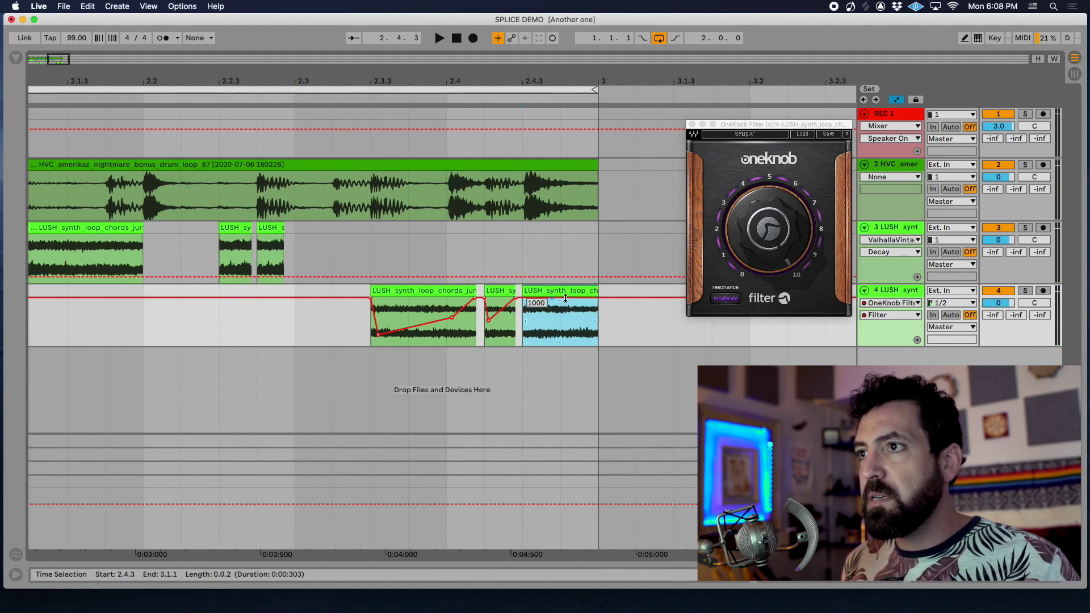
left_click(532, 297)
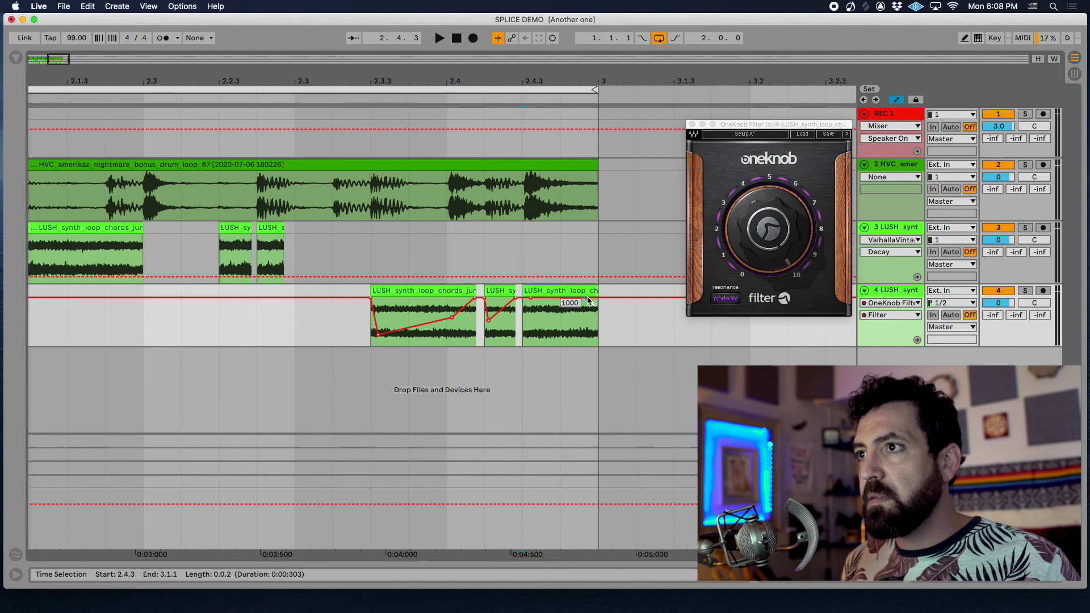
left_click_drag(592, 297, 598, 334)
key("space")
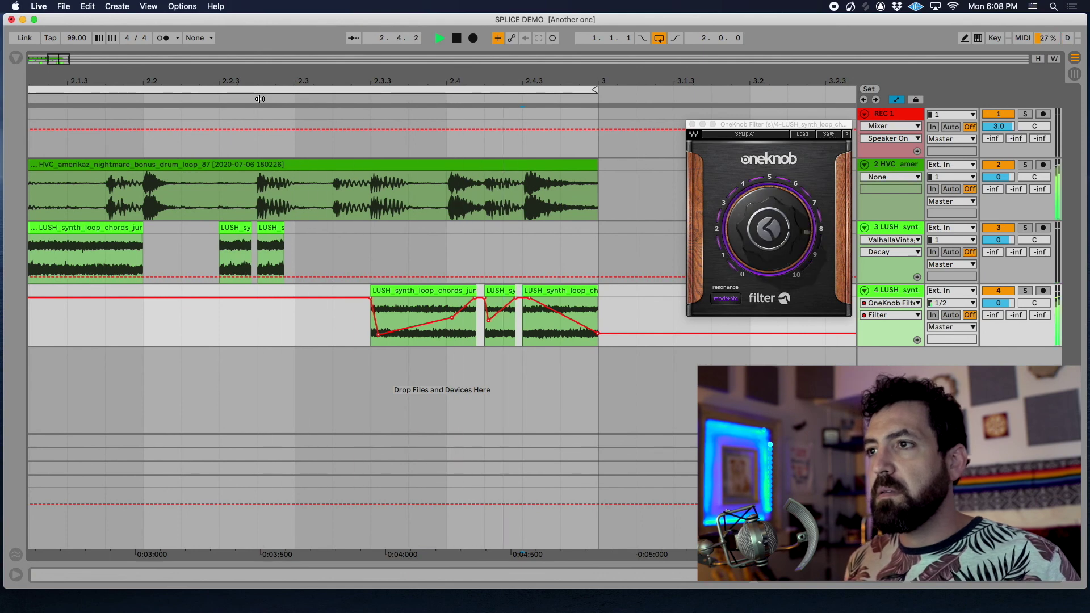
- Close the OneKnob Filter window and play the whole two-bar loop from the start
left_click(692, 124)
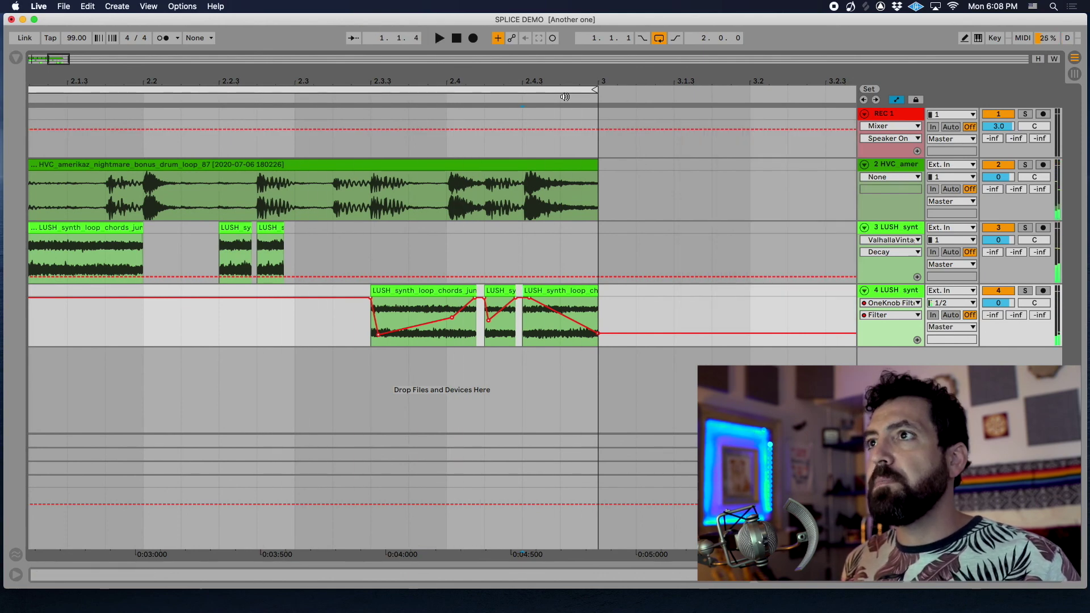
left_click(538, 89)
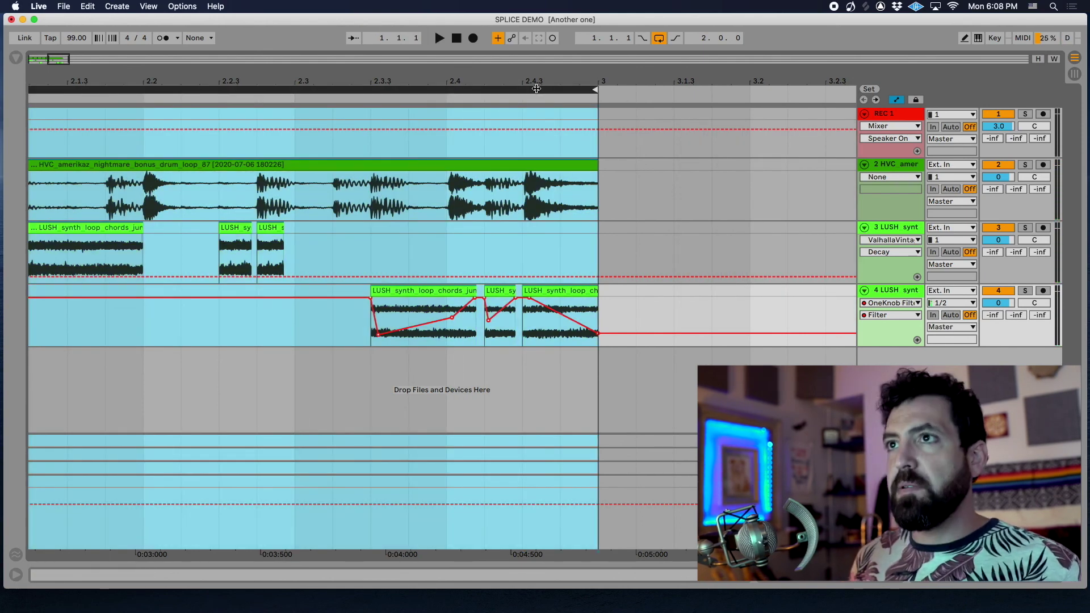
key("space")
key("minus")
key("minus")
key("minus")
key("minus")
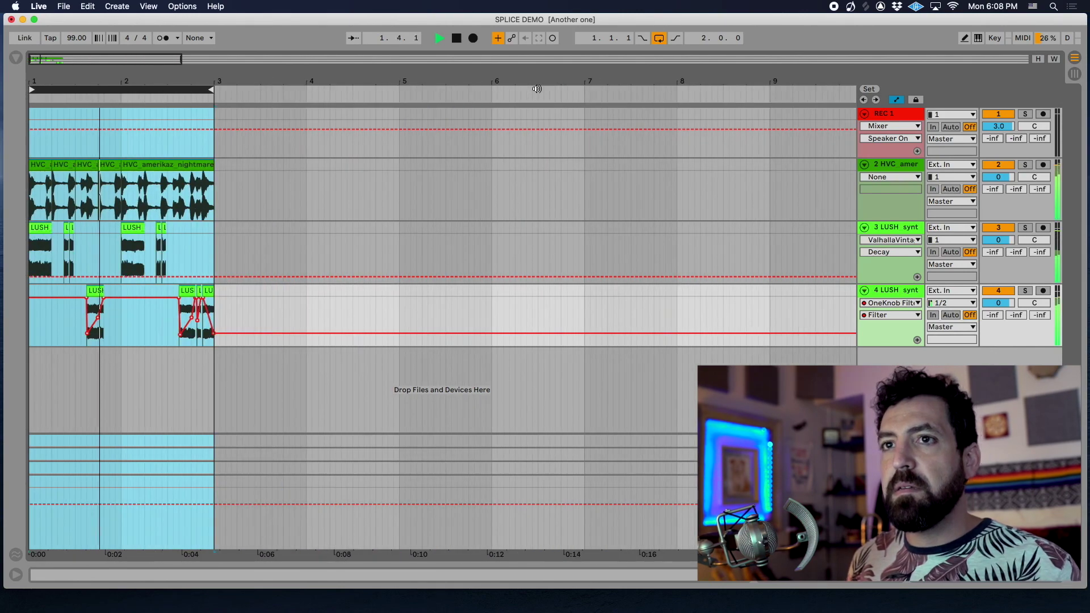
- Stop playback, search the audio effects for "glue" and add the Glue Compressor to the drum loop on track 2
key("ctrl+alt+b")
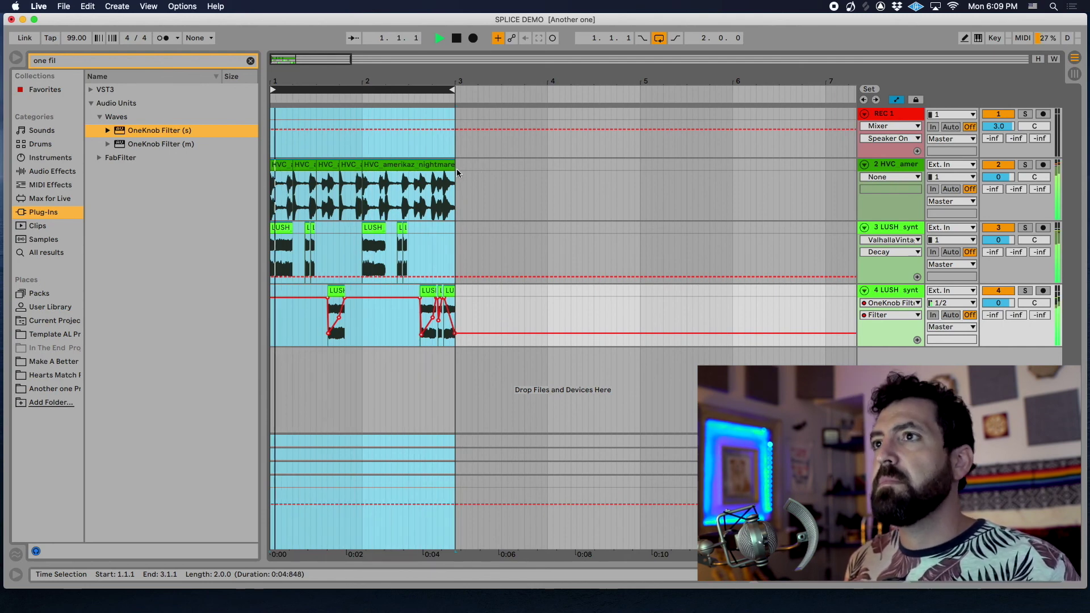
key("space")
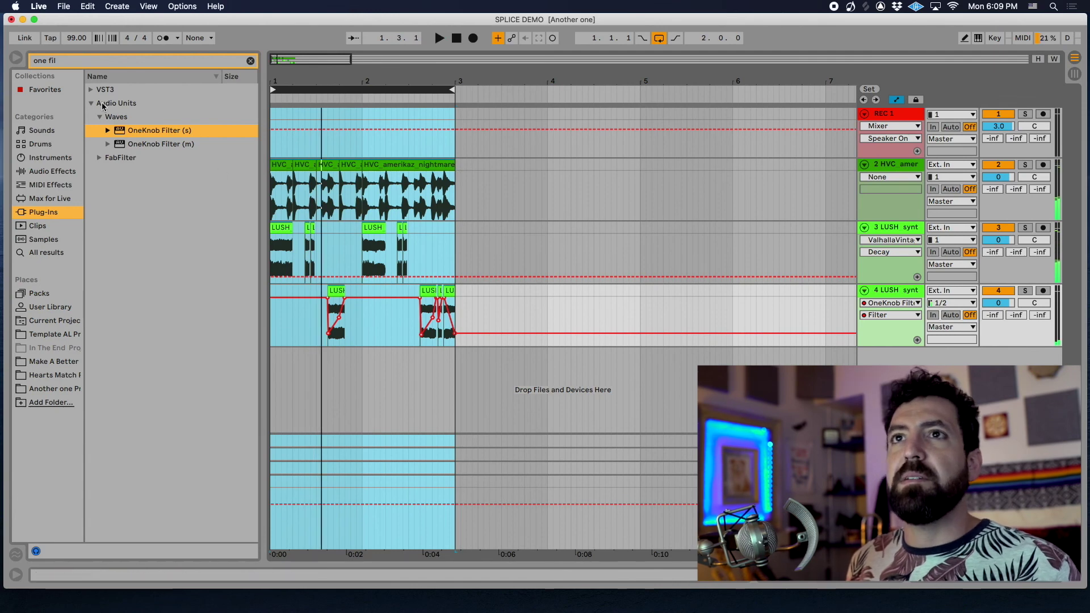
double_click(82, 61)
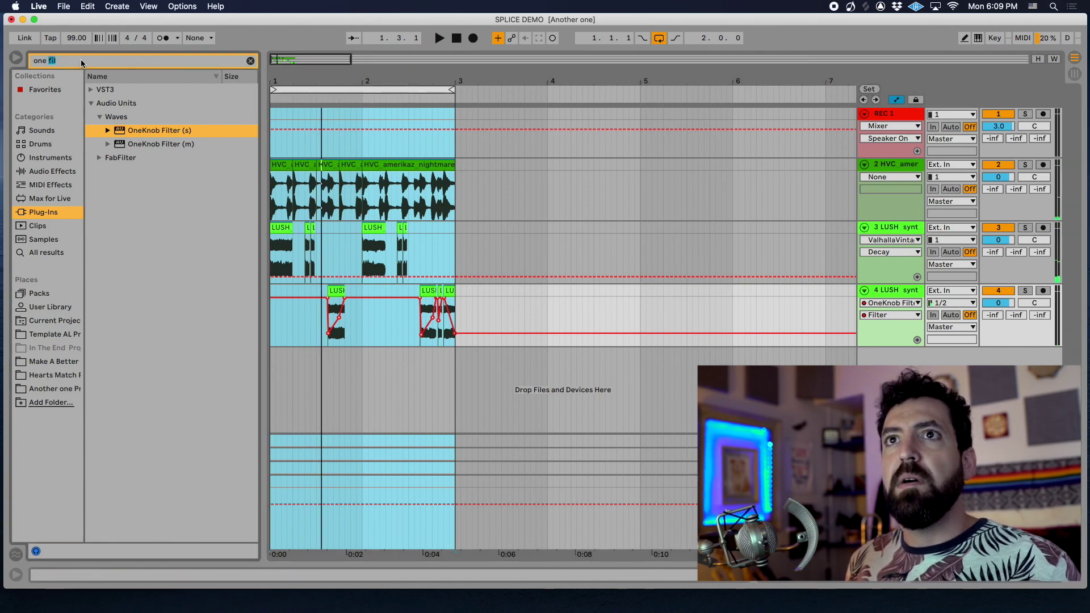
left_click(251, 61)
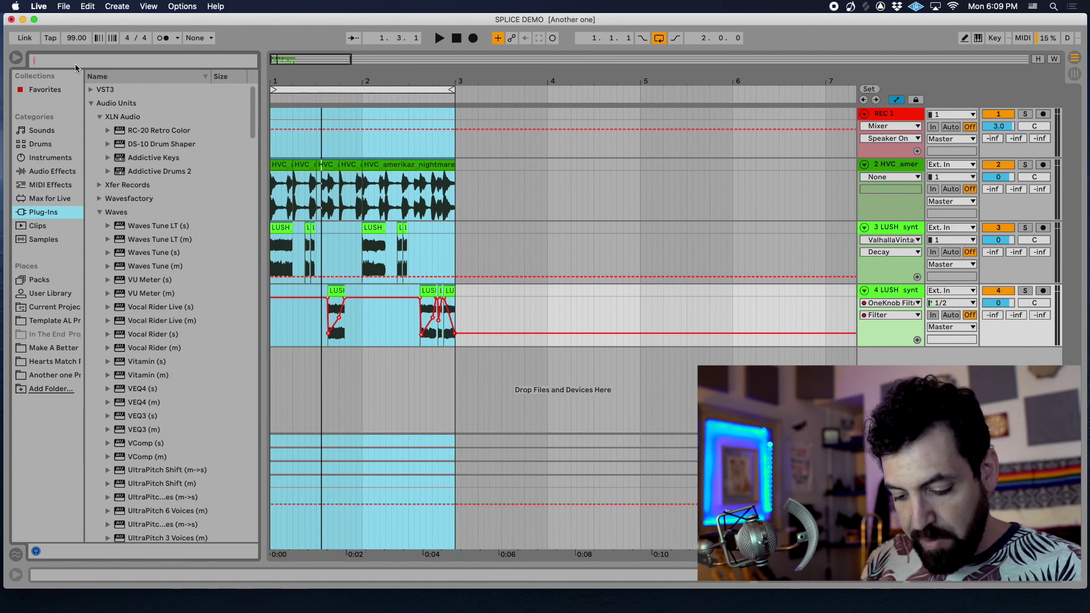
type("glue")
left_click(54, 174)
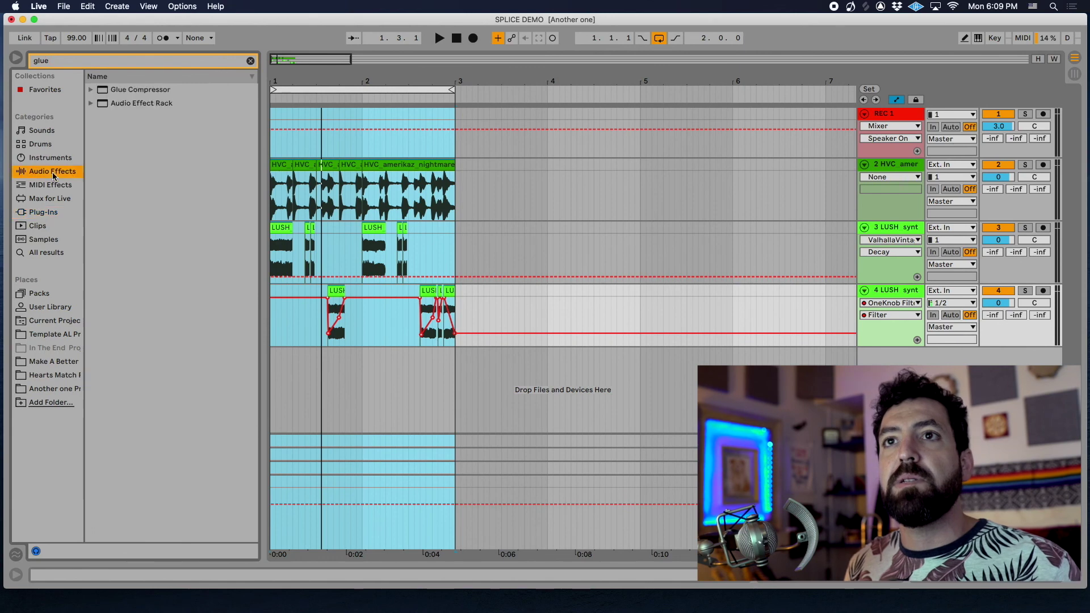
left_click(114, 91)
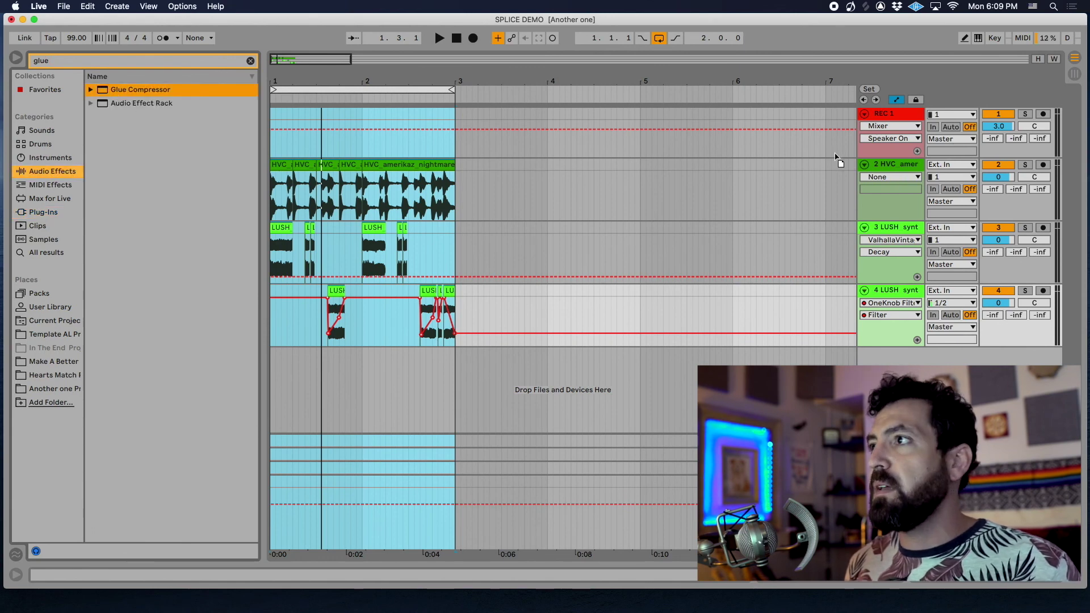
left_click_drag(890, 167, 890, 169)
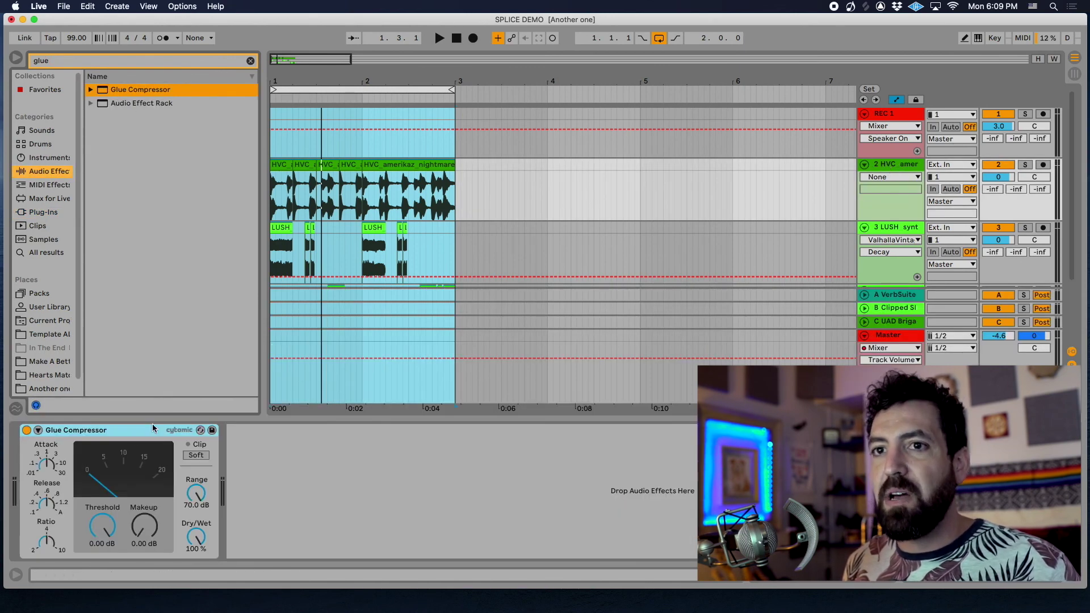
- Lengthen the Glue Compressor's attack, shorten its release, set threshold to -18.1 dB and makeup to 4.60 dB, and play the loop
left_click(48, 473)
left_click(48, 503)
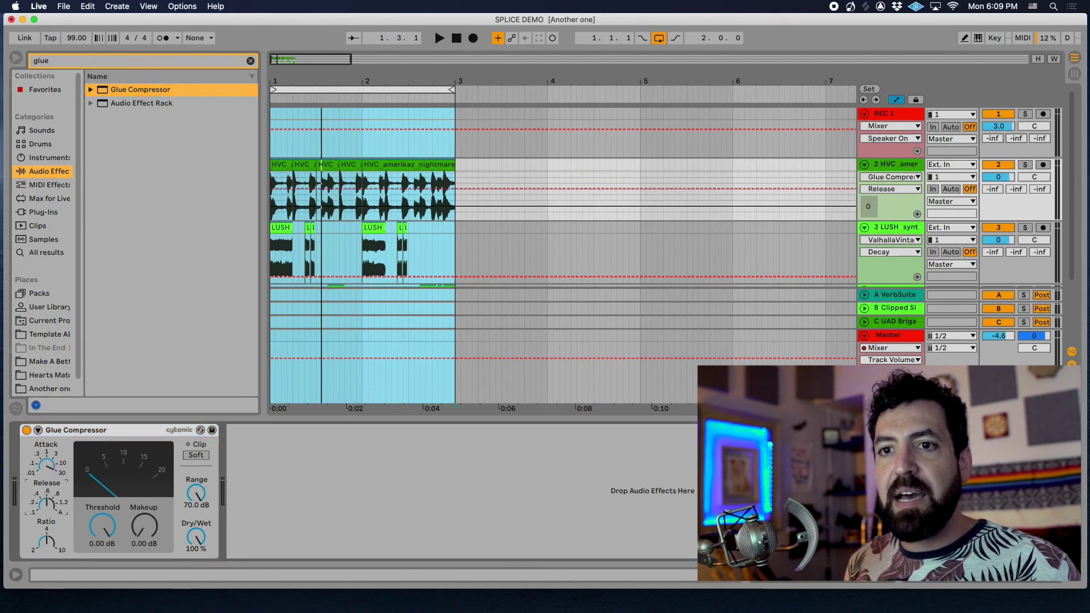
left_click_drag(47, 504, 47, 509)
left_click(47, 455)
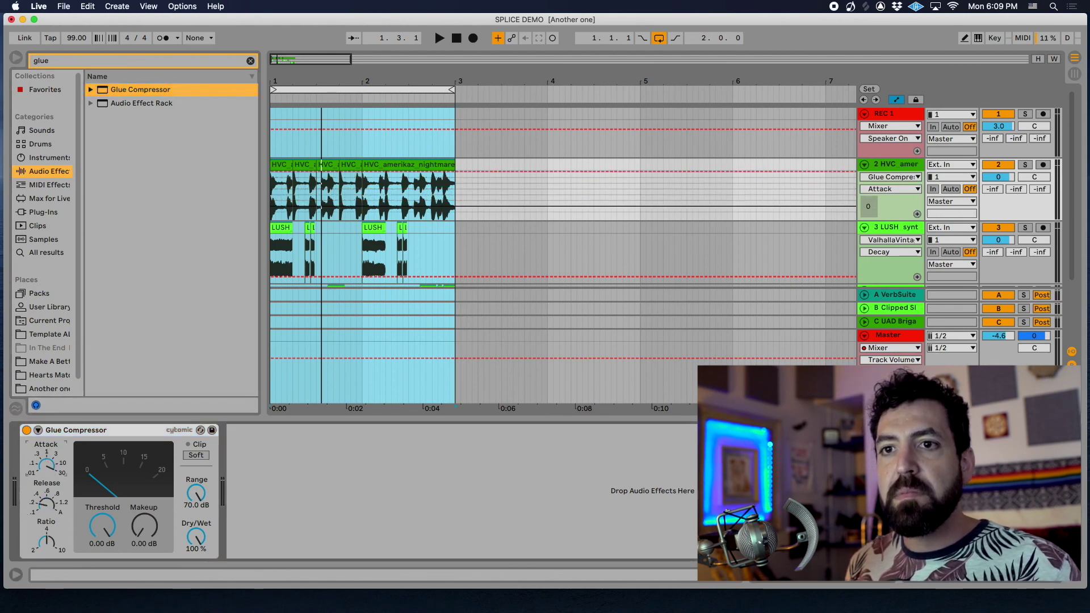
left_click_drag(101, 524, 140, 514)
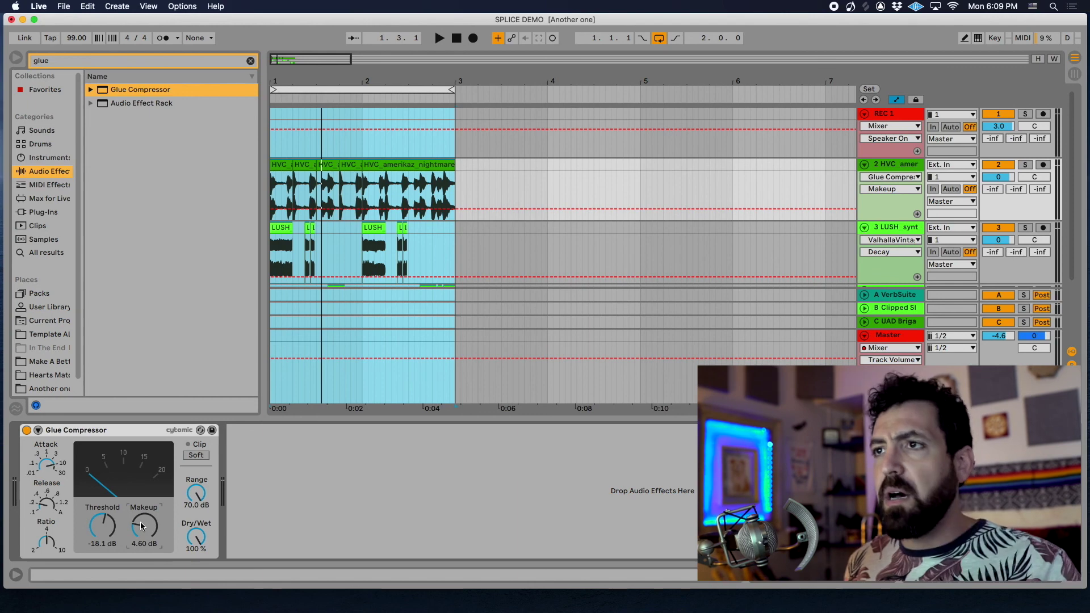
key("space")
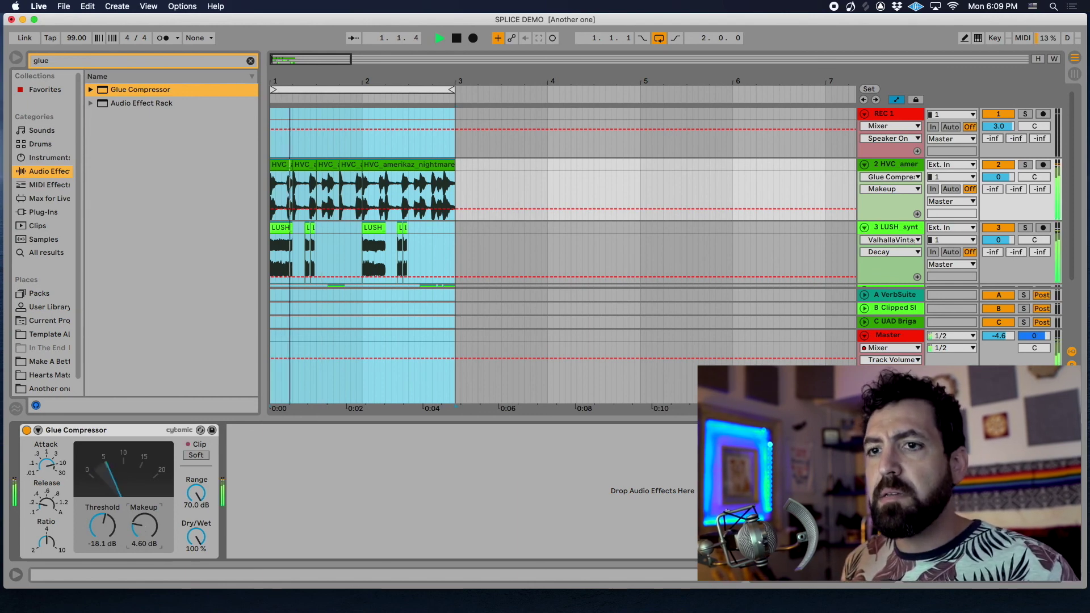
- Raise the Glue Compressor's threshold to -14.6 dB with makeup at 5.24 dB during playback, and stop the loop
left_click_drag(142, 526, 107, 529)
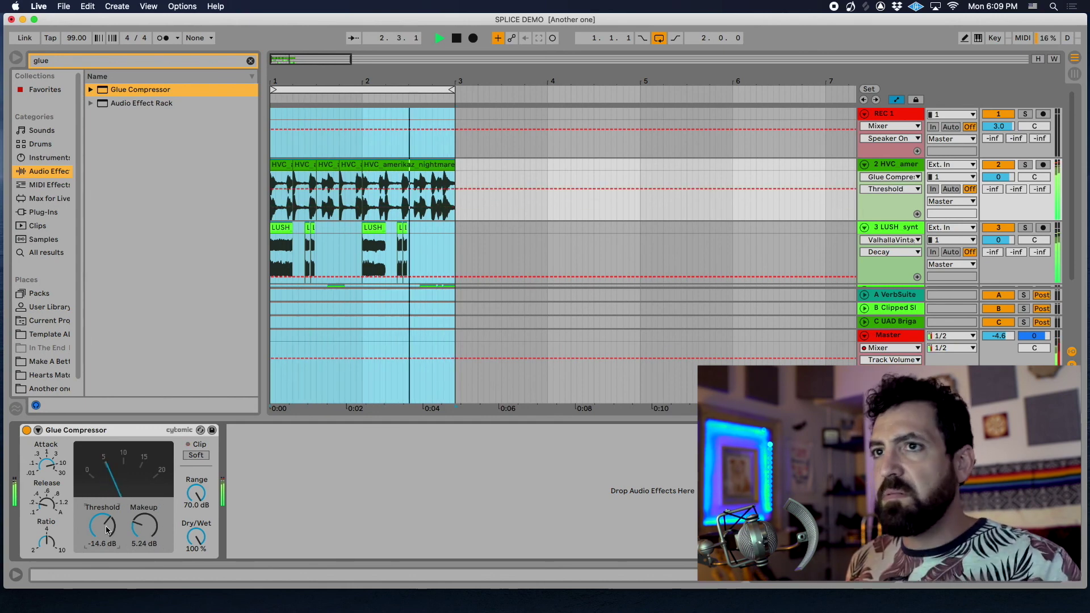
key("space")
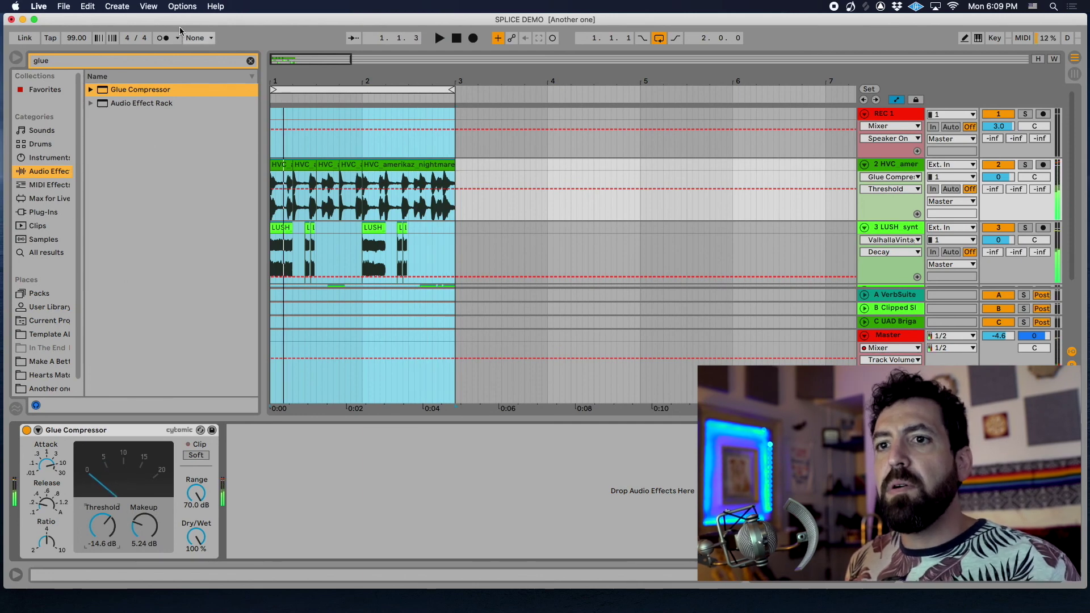
- Search the plug-ins for "rc" and add RC-20 Retro Color after the Glue Compressor, with its window moved fully into view
left_click(250, 61)
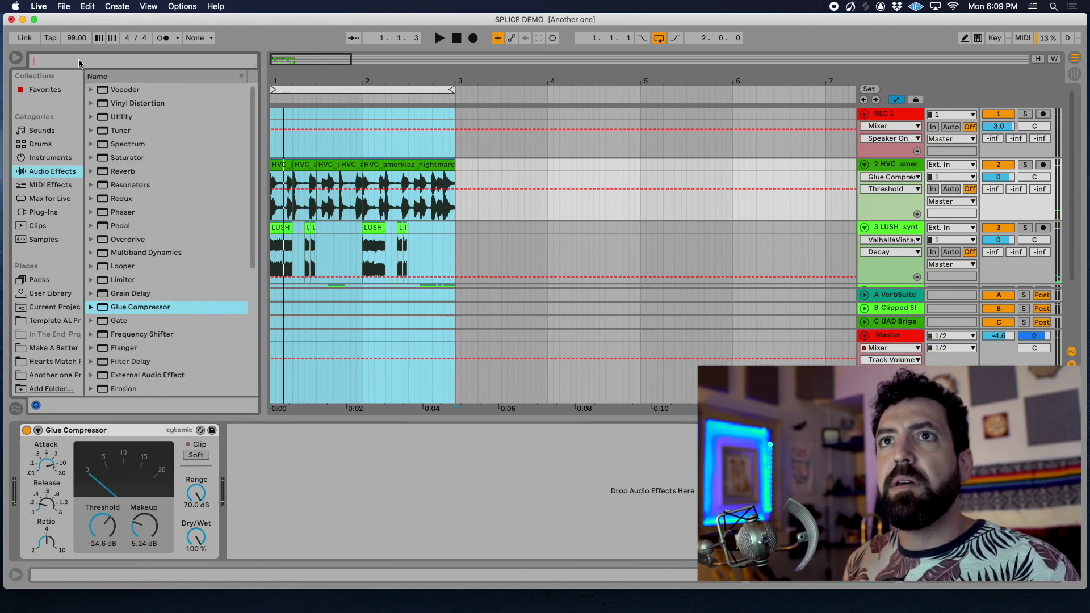
type("rc")
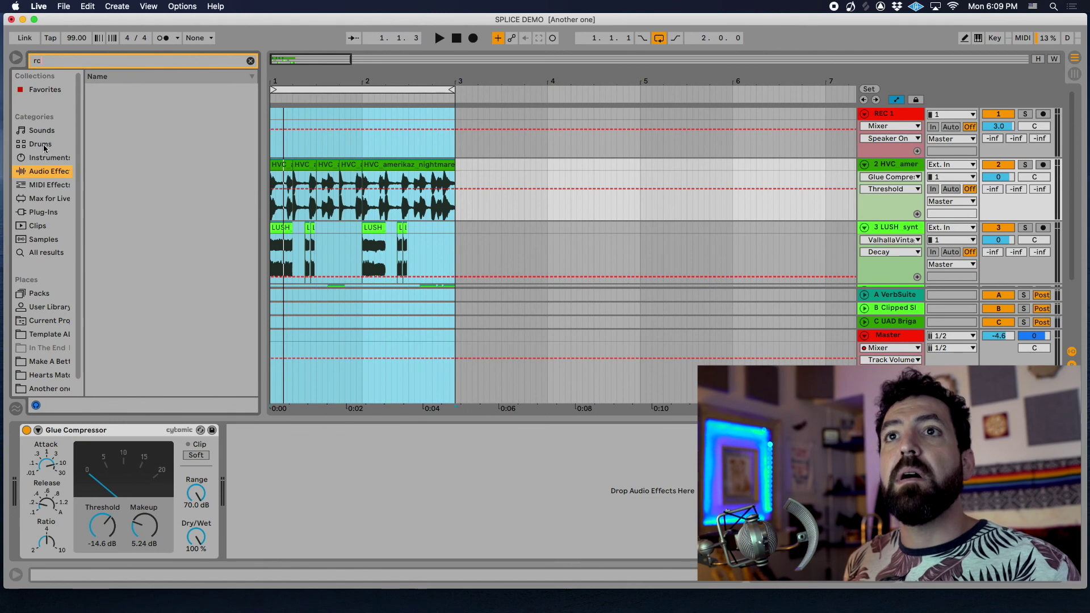
left_click(46, 212)
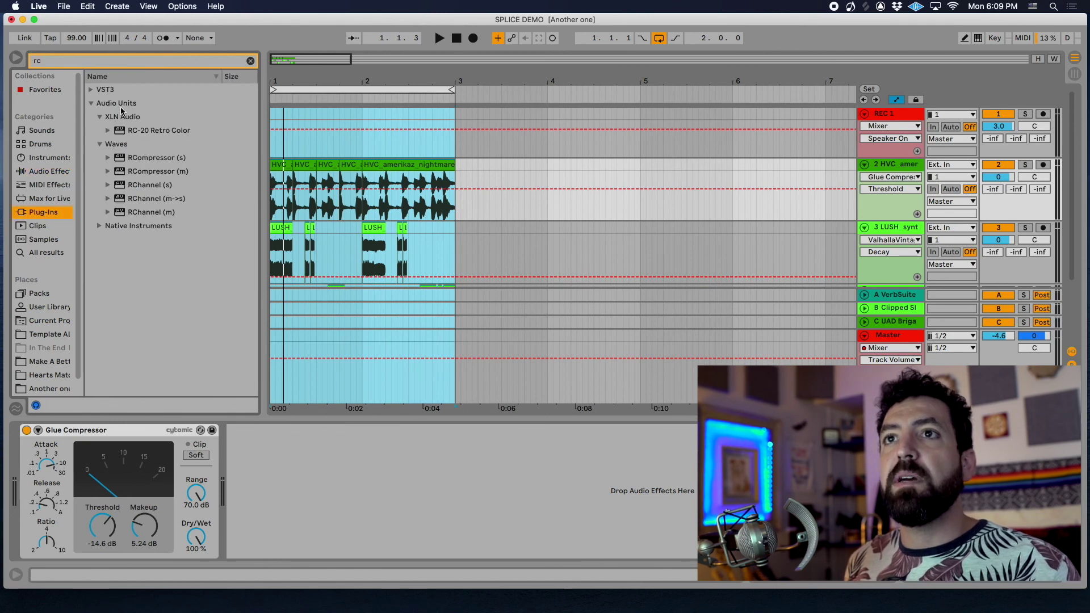
left_click(119, 132)
left_click_drag(612, 155, 372, 443)
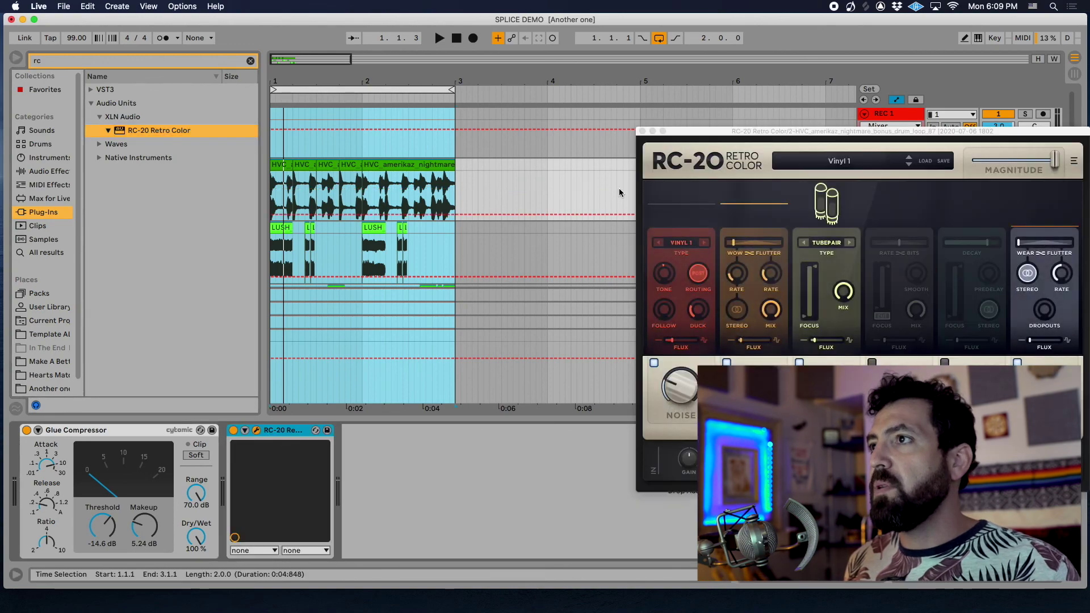
left_click_drag(685, 130, 355, 96)
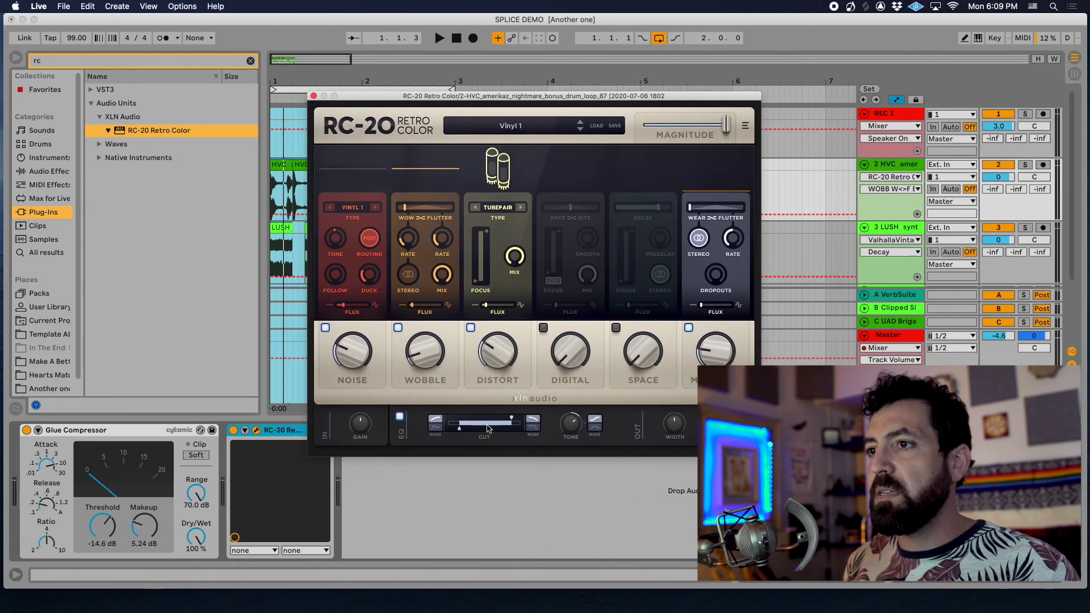
- Disable RC-20's Noise, Wobble and Magnetic modules, and set the Distort type to AIR with an amount of 21 %
left_click(325, 328)
left_click(398, 329)
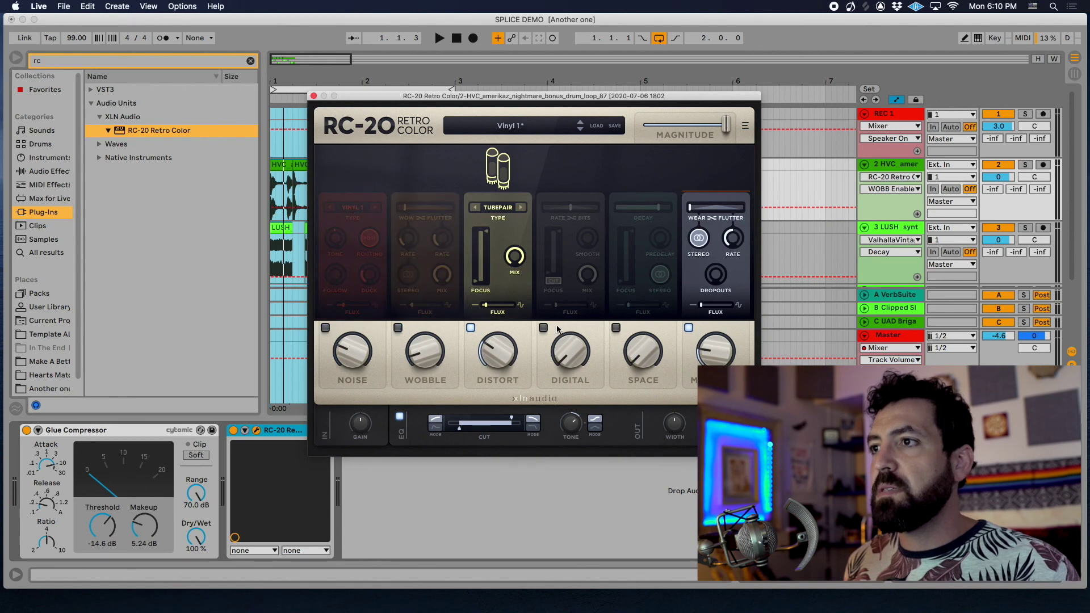
left_click(689, 328)
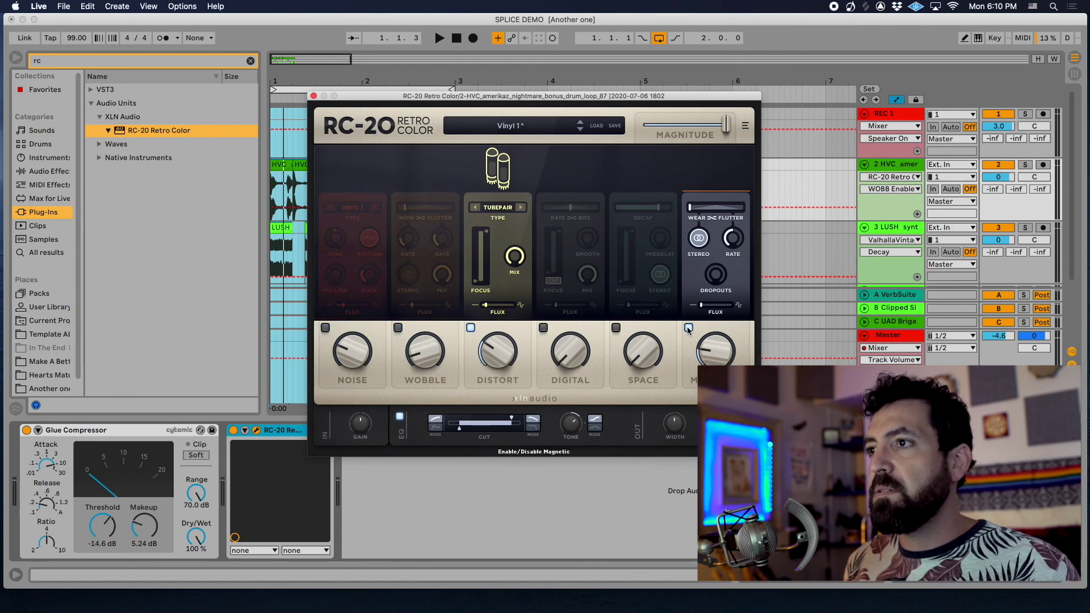
left_click(475, 208)
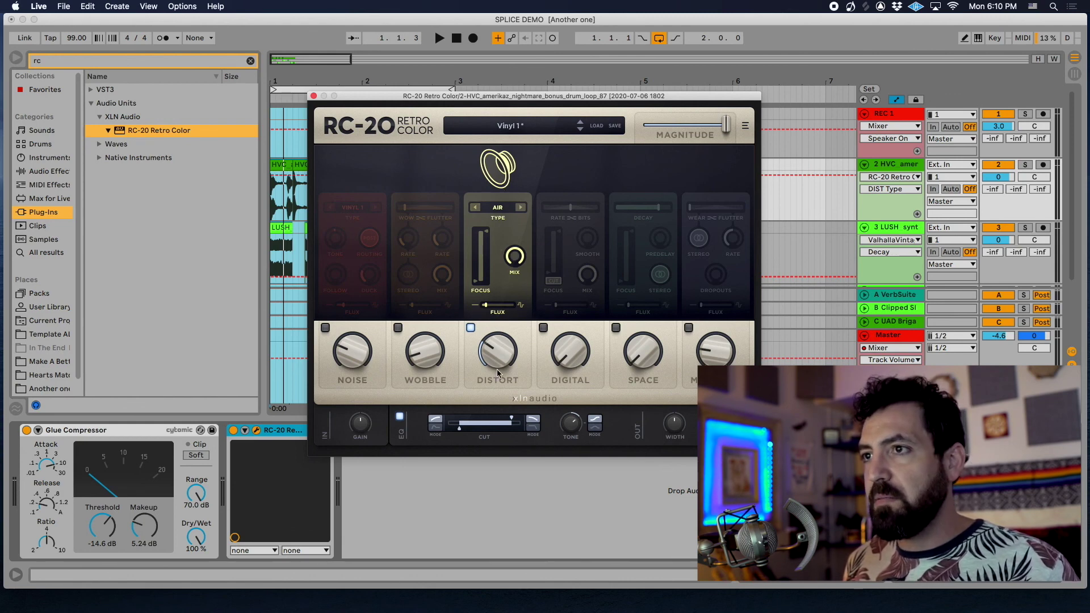
left_click(495, 352)
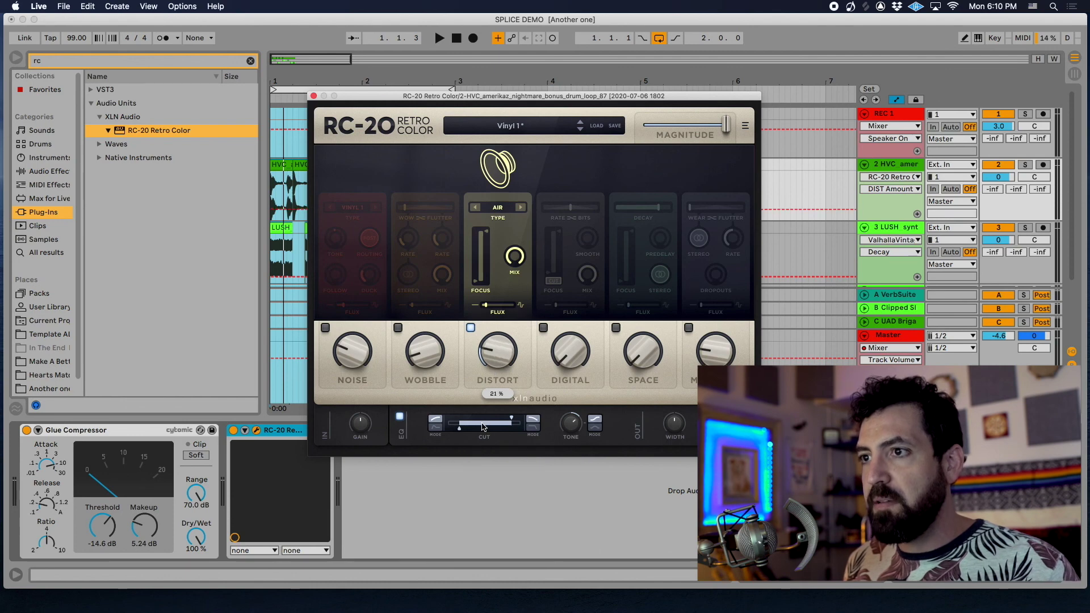
- Raise RC-20's master low cut to about 139 Hz and lower its high cut slightly, audition the loop, and close the plug-in window
key("space")
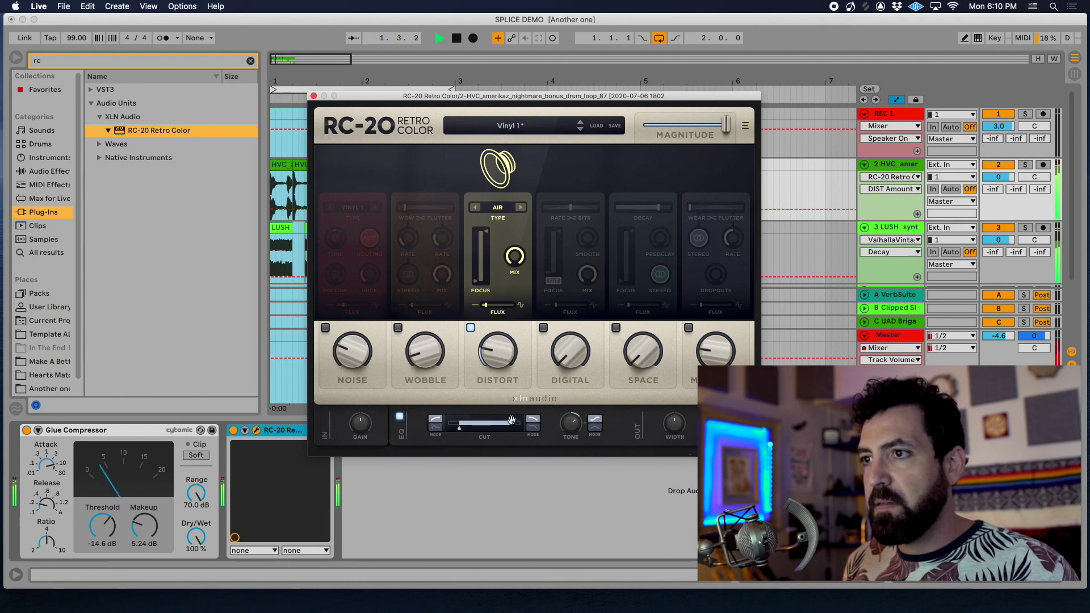
left_click(512, 420)
key("space")
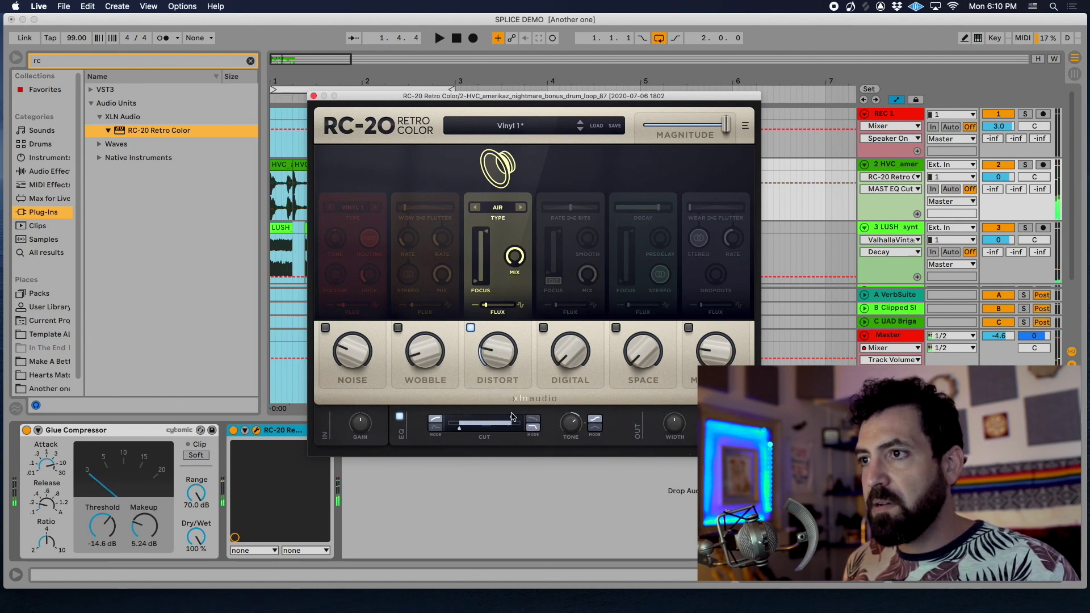
left_click_drag(511, 417, 468, 433)
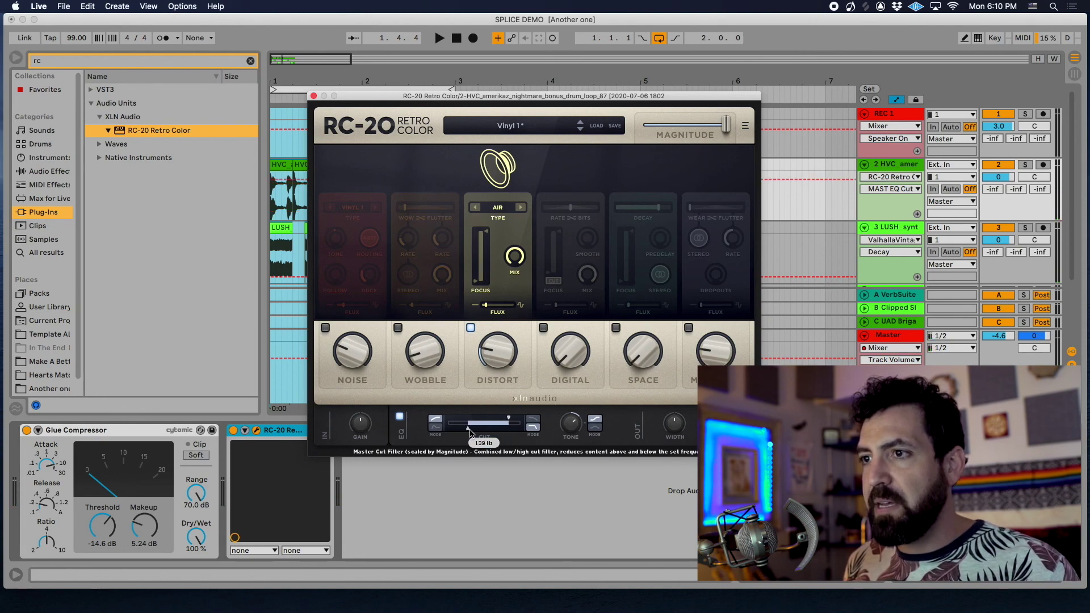
key("space")
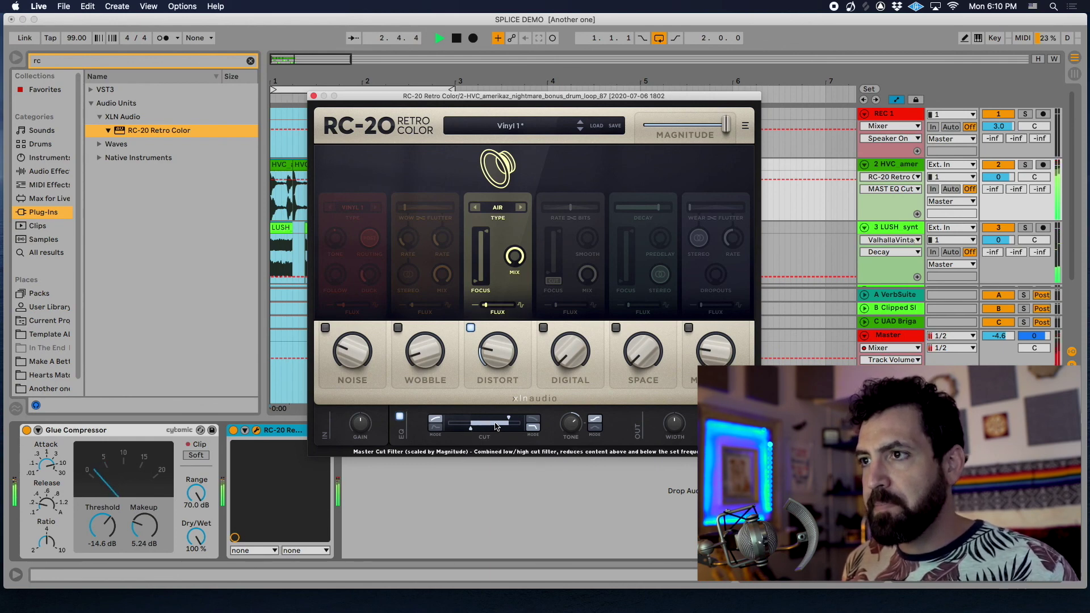
key("space")
left_click(314, 96)
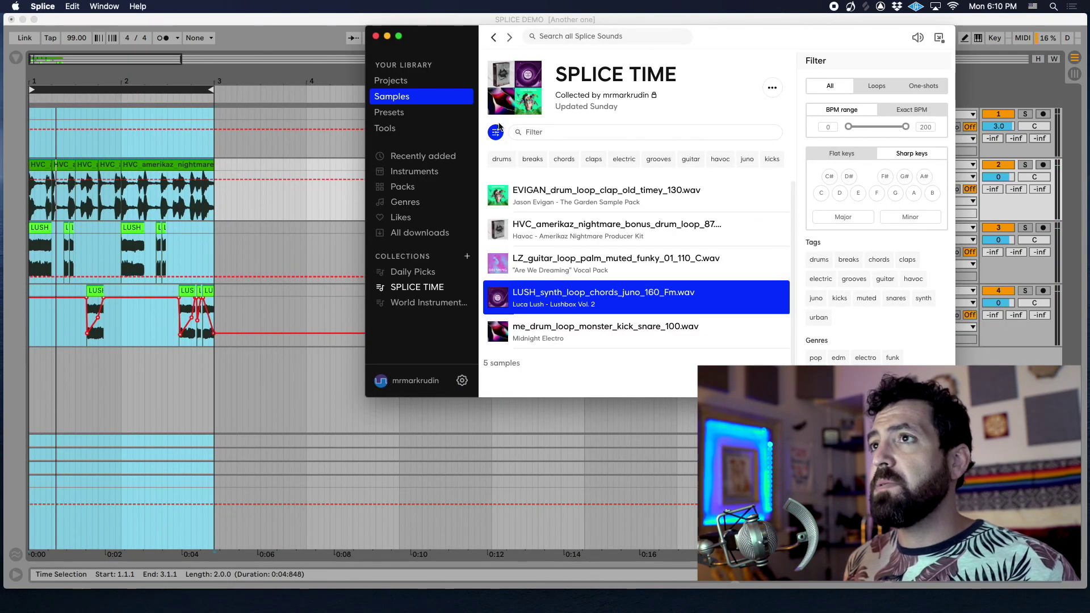
- Preview me_drum_loop_monster_kick_snare_100.wav in the Splice app, add it to a new track in Ableton Live and align its start to 1.1.1
left_click_drag(446, 47, 421, 47)
left_click(474, 332)
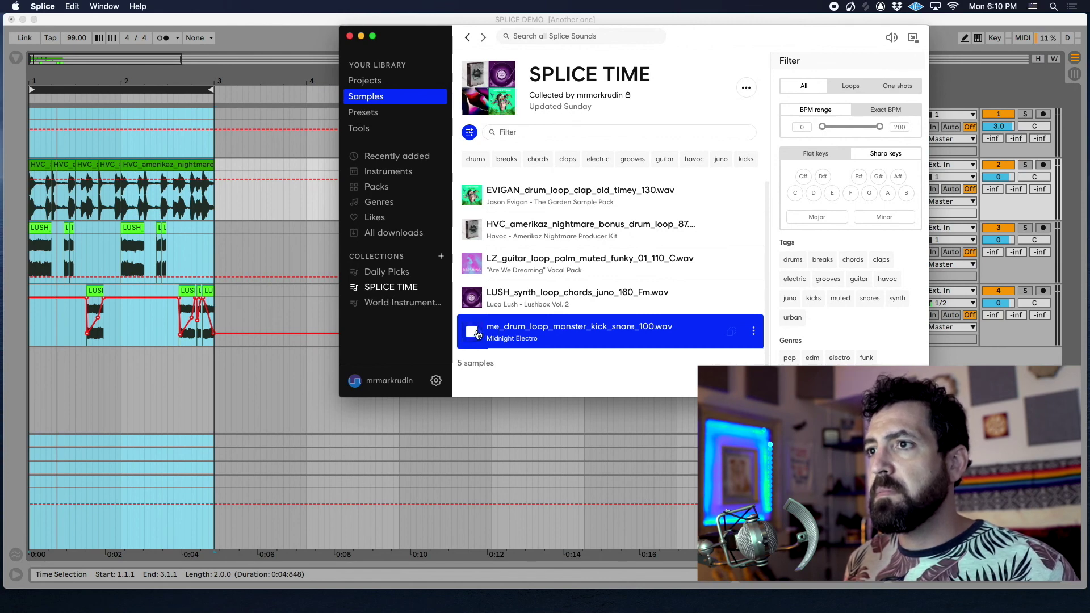
left_click_drag(535, 332, 57, 392)
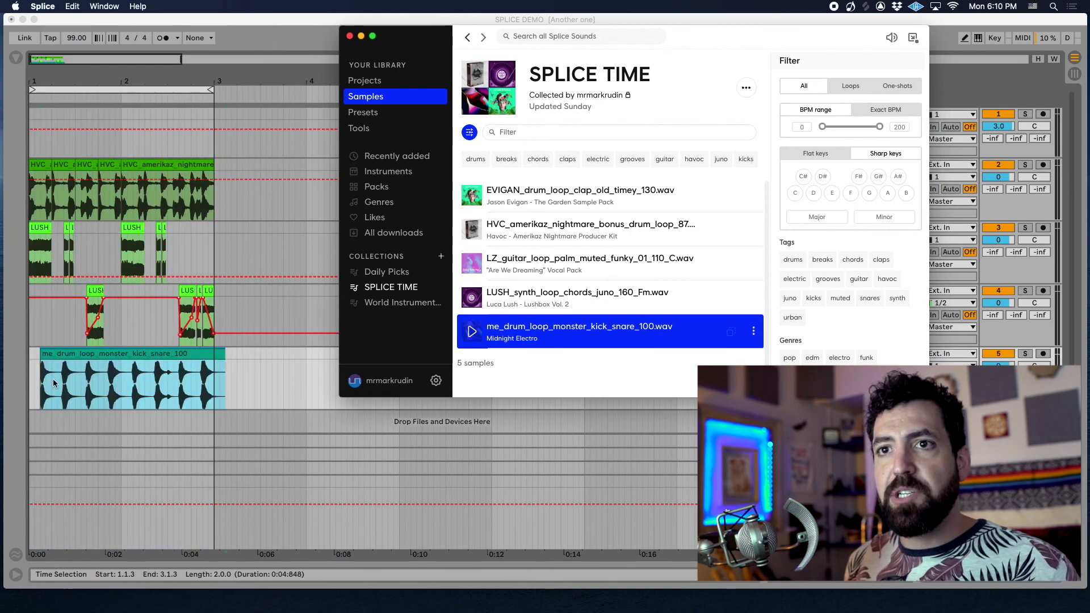
left_click(52, 355)
left_click_drag(49, 353, 38, 355)
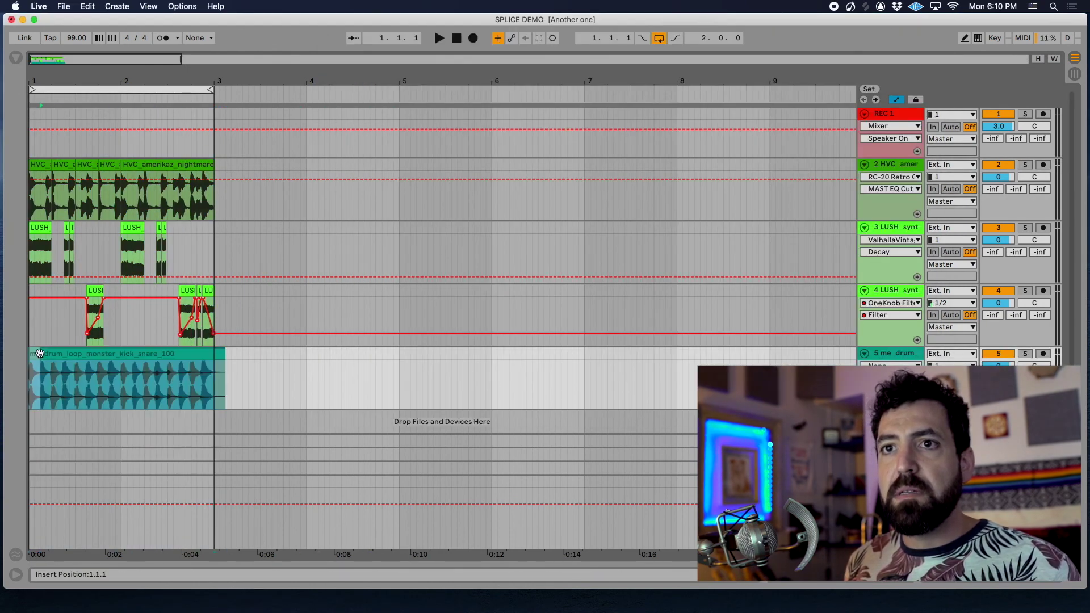
- Delete everything after the first kick in the new drum loop and move its track directly above the HVC drum loop
left_click_drag(45, 395, 219, 384)
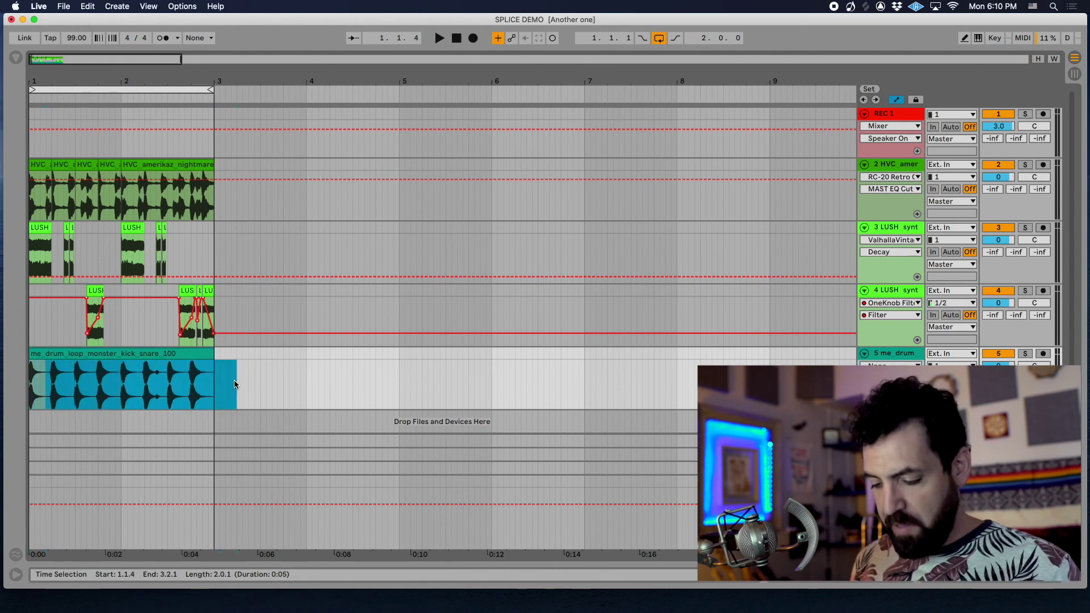
key("a")
key("super+j")
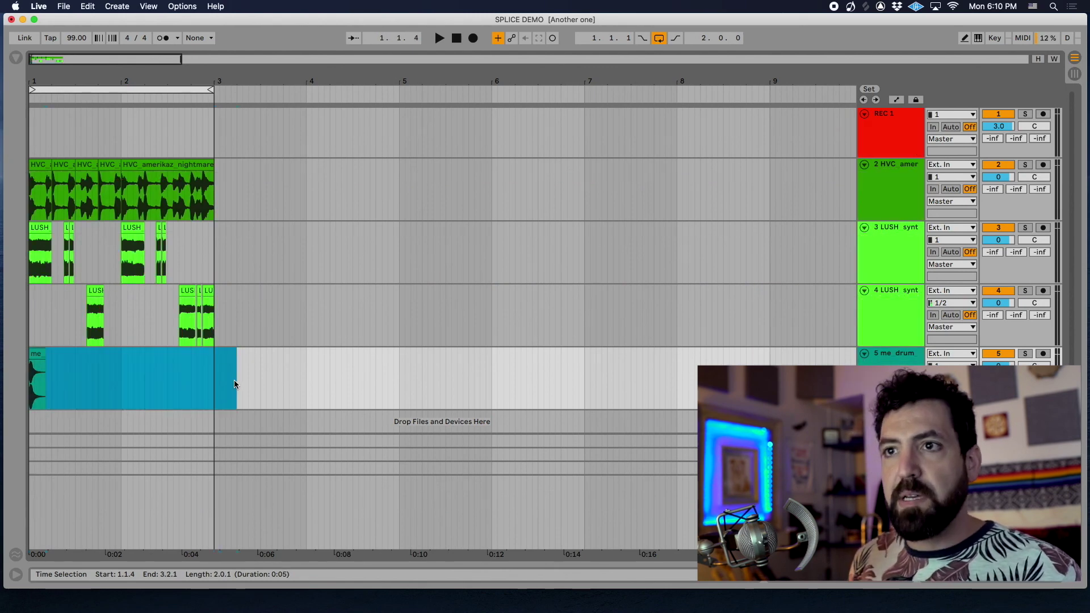
left_click_drag(891, 357, 893, 163)
key("super+alt+b")
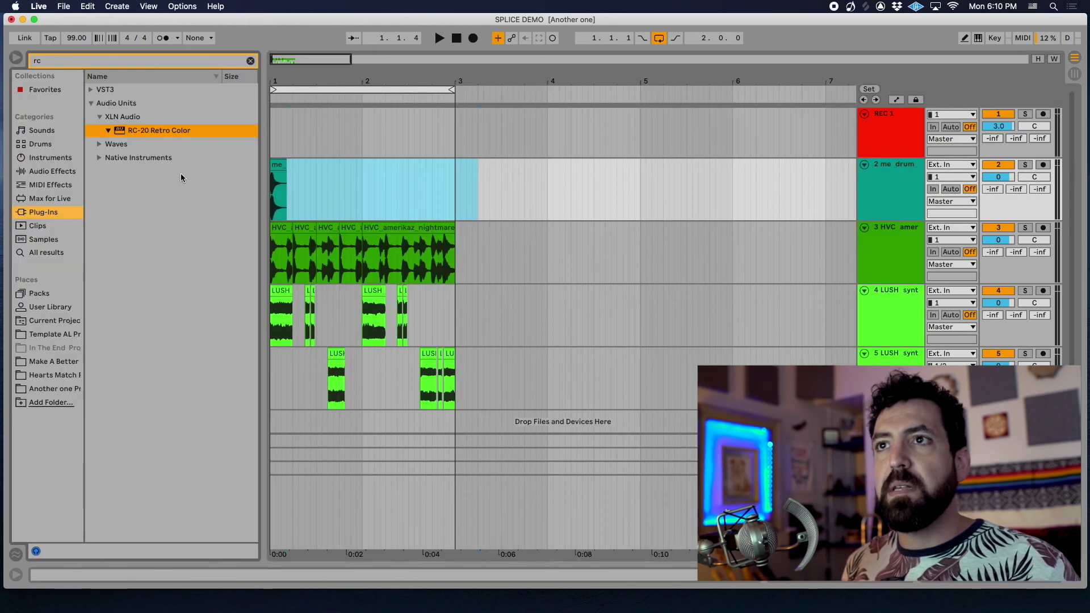
key("super+alt+b")
- Shorten the kick clip on track 2 to a length of about 0.0.2 and play it with the loop
key("space")
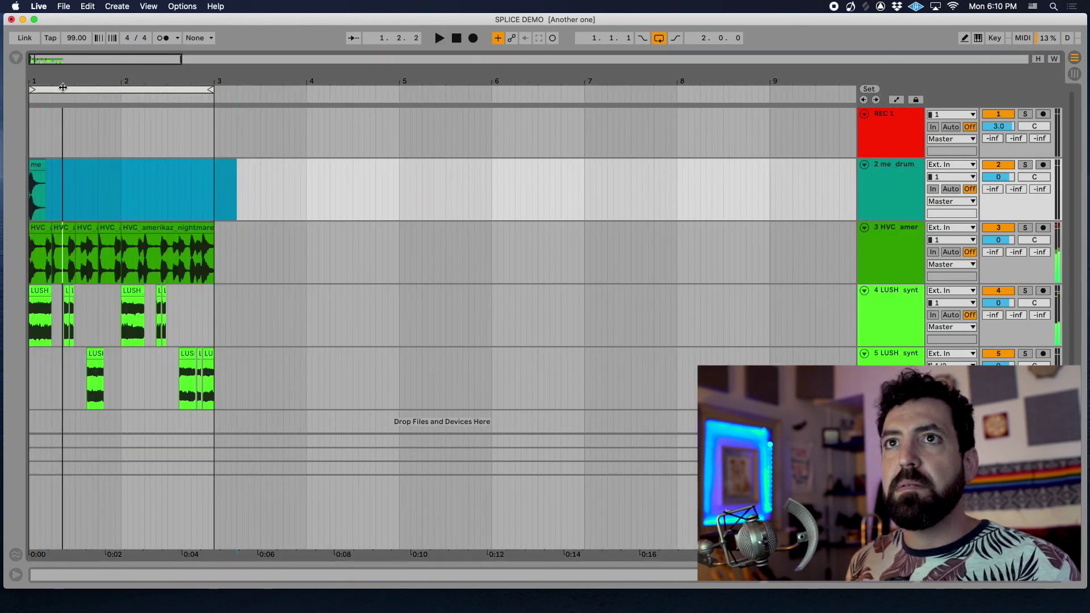
left_click(64, 87)
key("z")
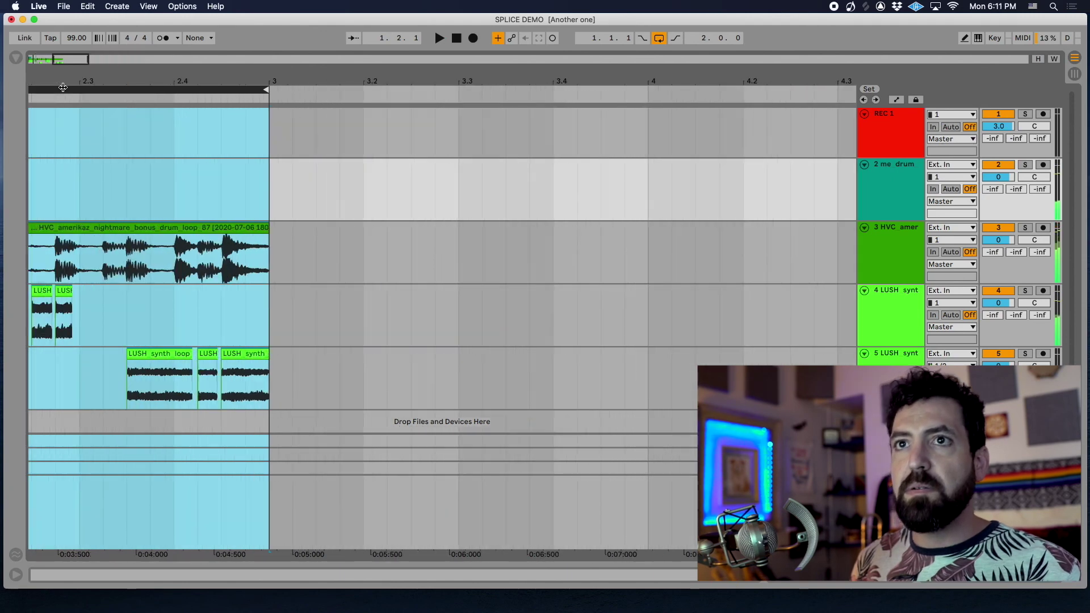
key("z")
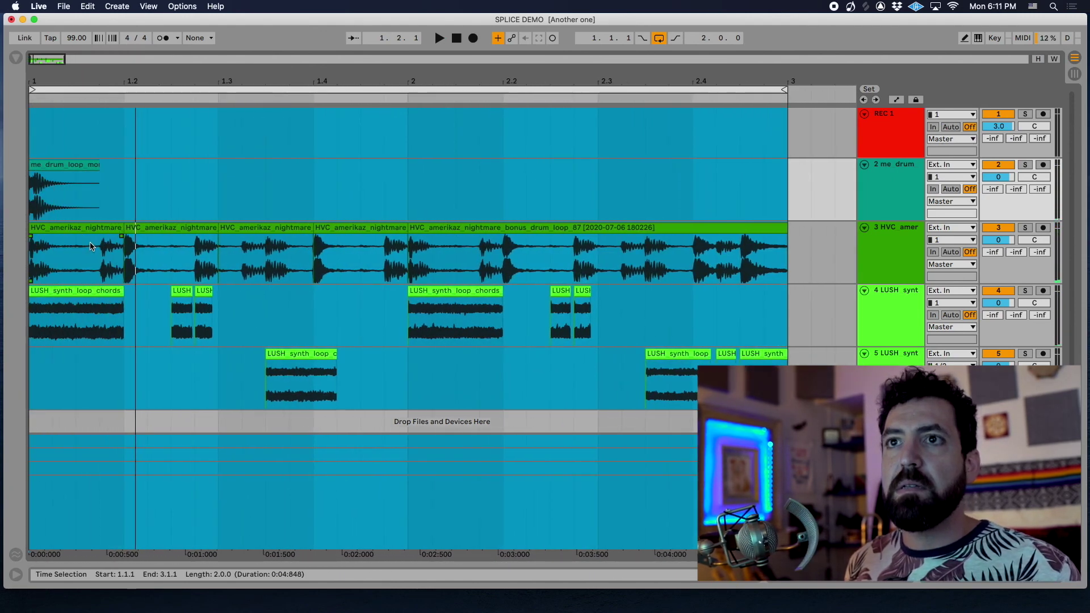
left_click(84, 180)
mouse_move(97, 180)
left_mouse_down()
mouse_move(81, 180)
mouse_move(87, 174)
left_mouse_up()
key("space")
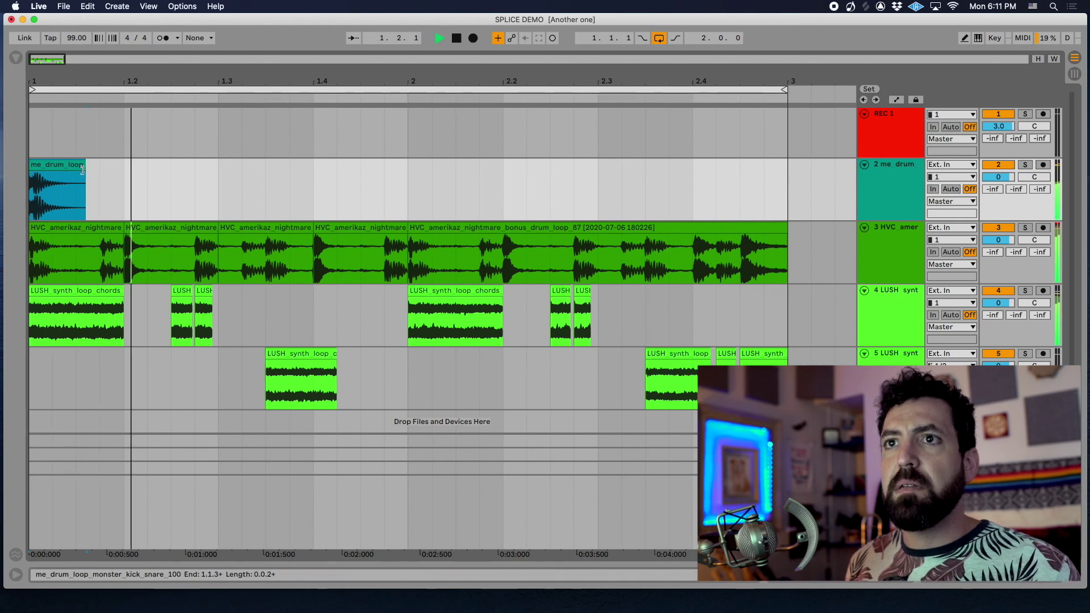
- Copy the kick clip to 1.1.4, 1.2.3 and 1.2.4 on track 2 and play the loop from the start
key("space")
left_click_drag(57, 165, 216, 165)
key("space")
key("space")
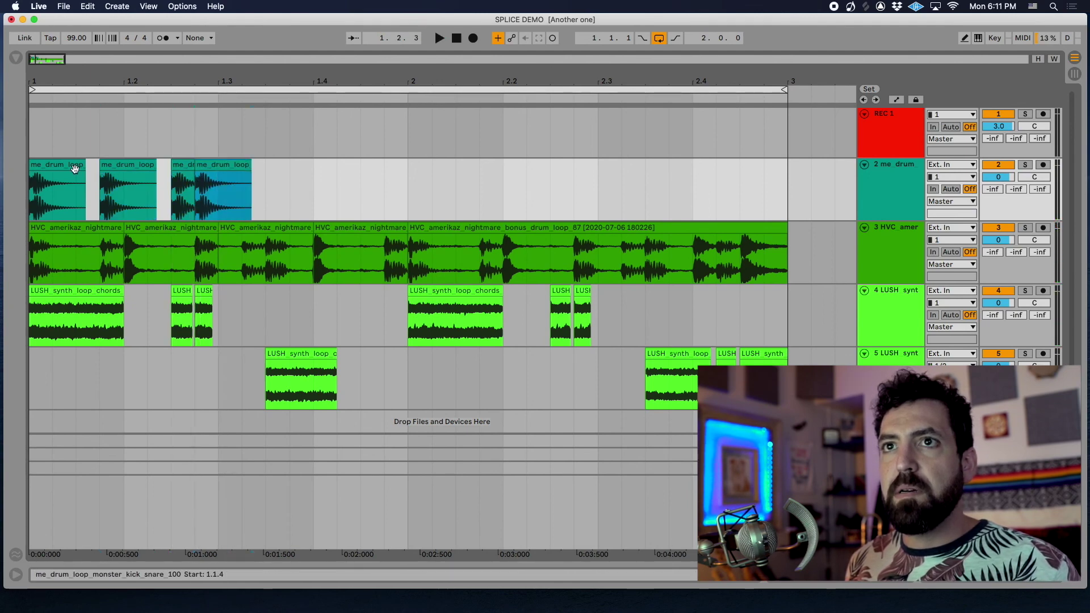
left_click(76, 91)
key("space")
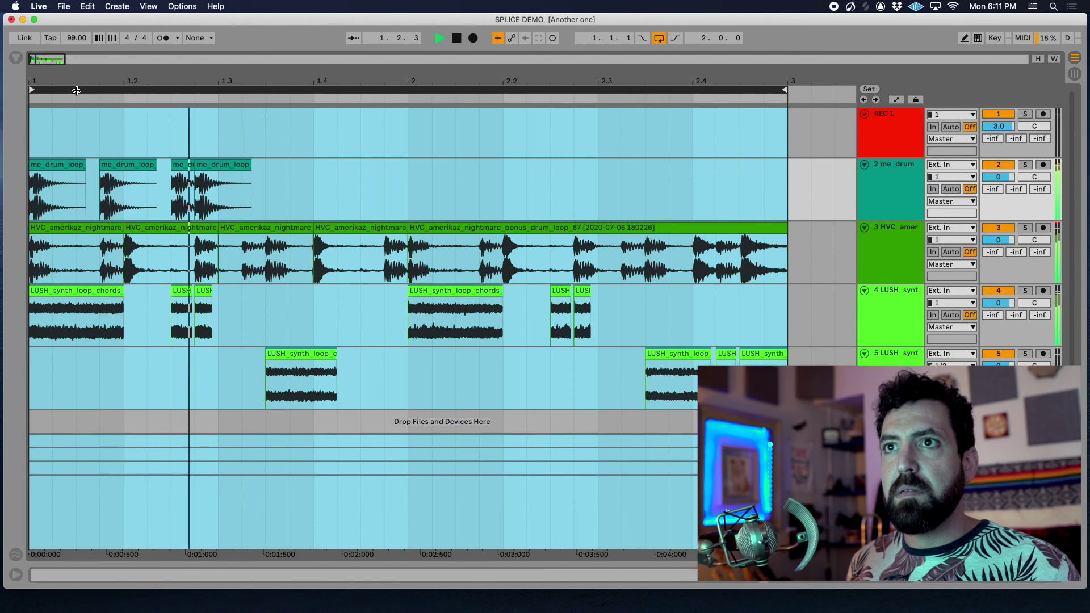
- Lower the gain of the short kick clip at 1.2.3 to -5.45 dB and audition the change
left_click(182, 166)
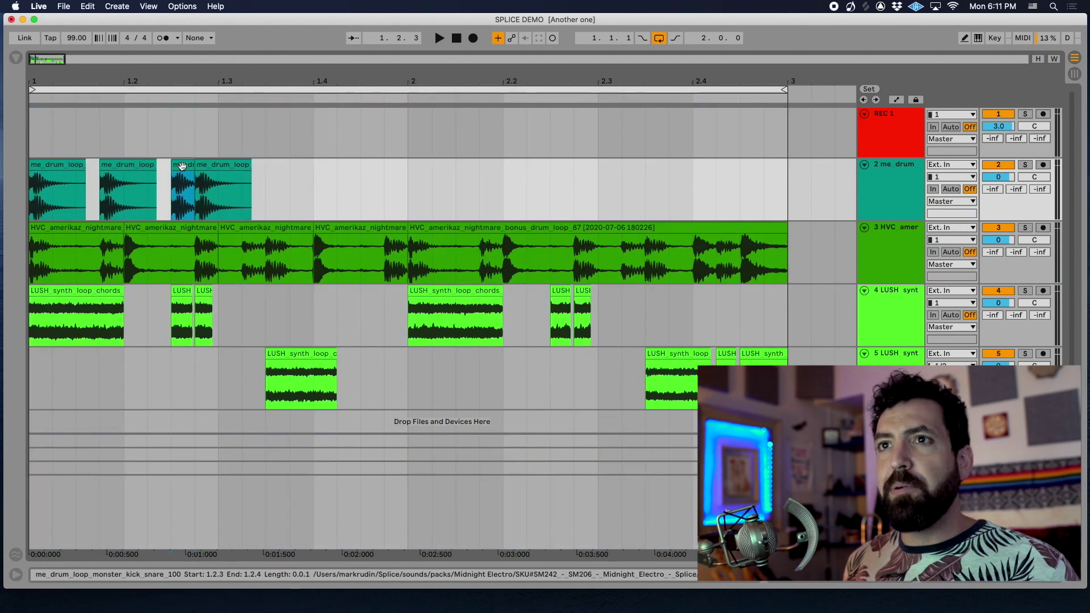
double_click(182, 166)
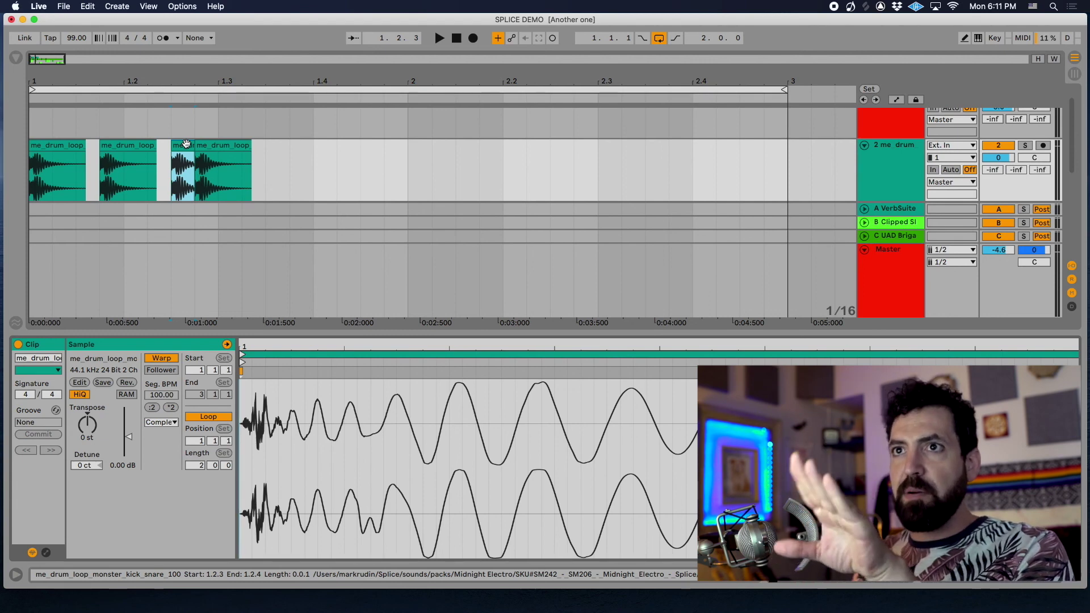
double_click(188, 144)
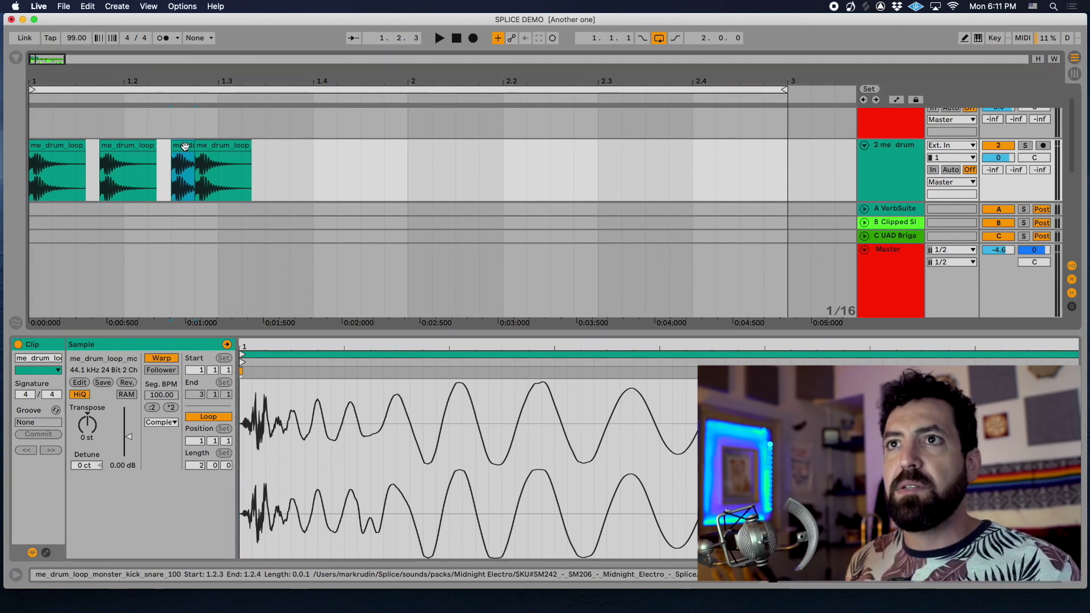
left_click_drag(130, 439, 130, 441)
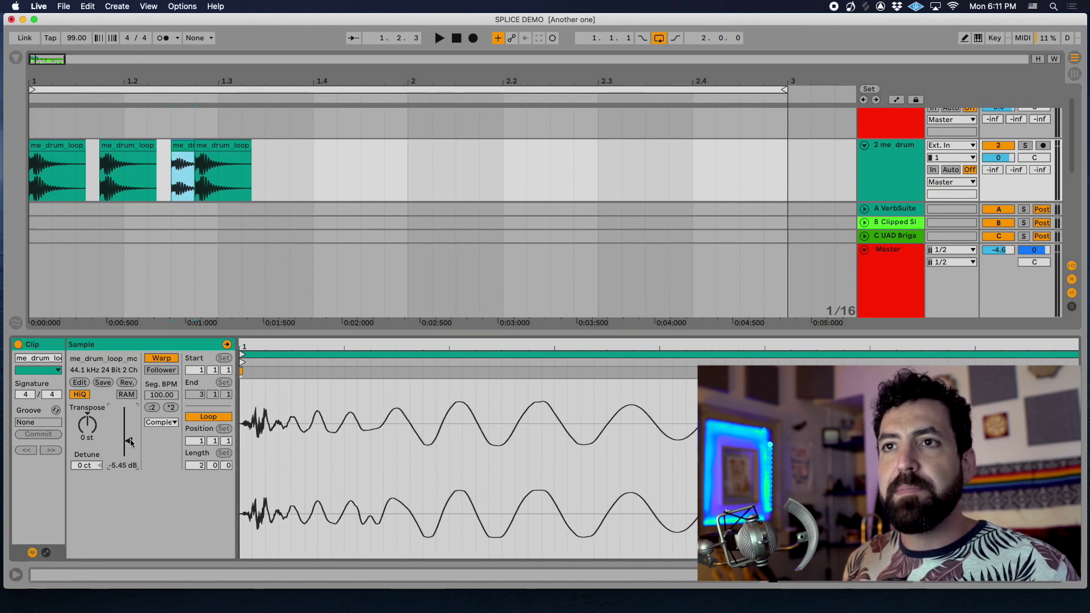
key("space")
key("space")
- Select the whole two-bar loop and play it from the start to check the kick pattern against the other tracks
left_click(246, 170)
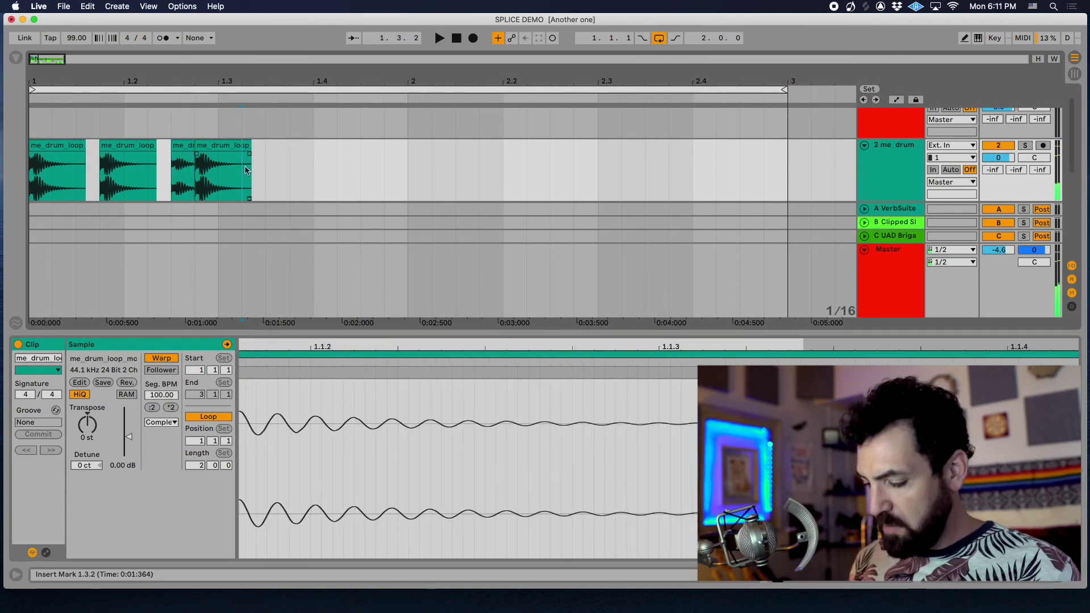
key("minus")
key("minus")
left_click(142, 88)
key("space")
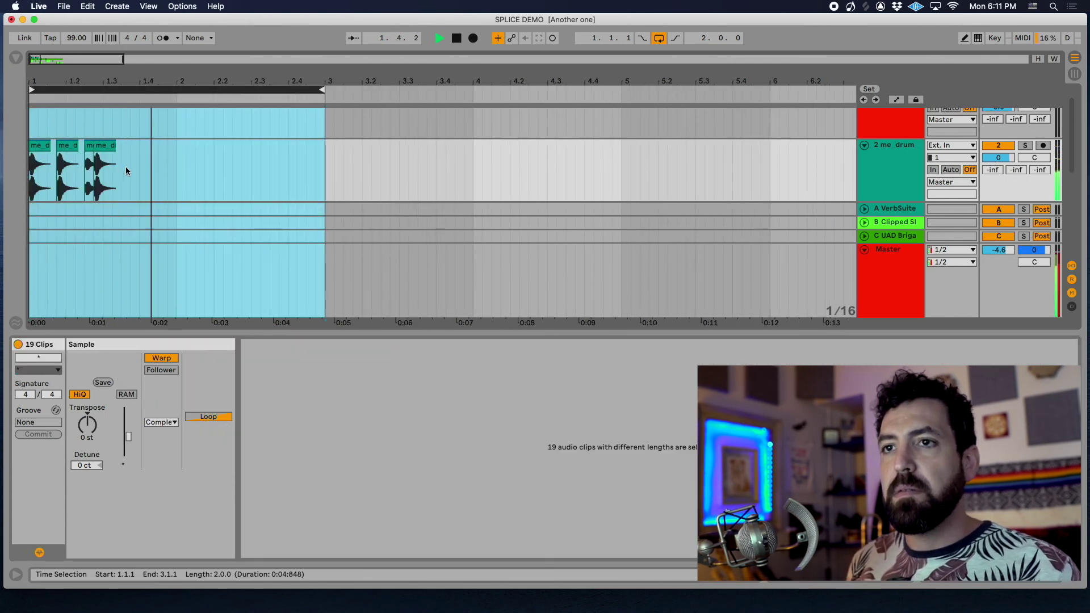
key("space")
key("z")
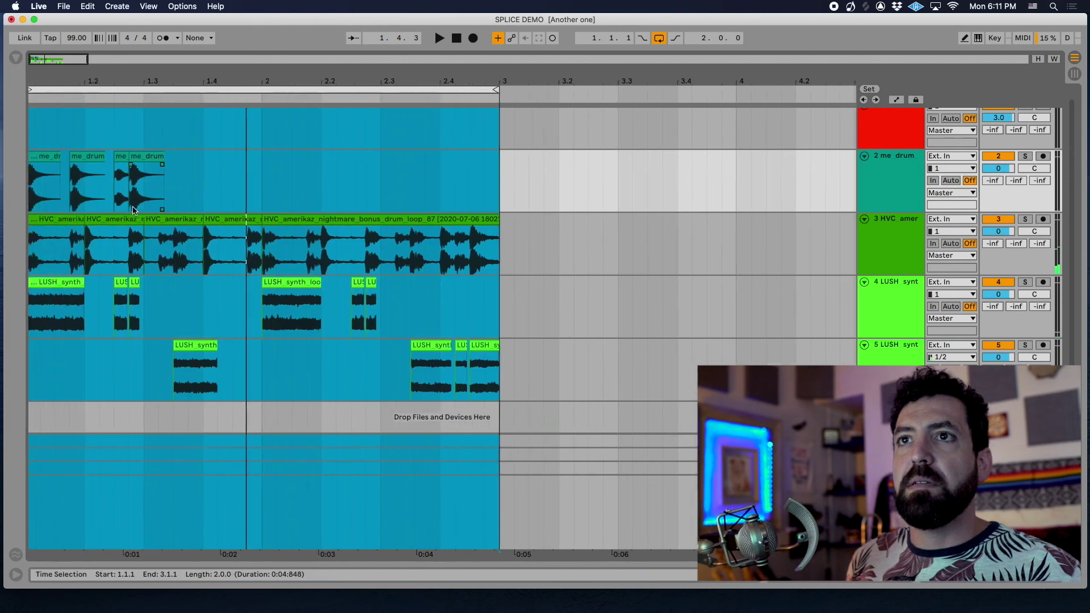
- Duplicate the first bar of kick clips on track 2 into the second bar and play the loop
left_click(78, 183)
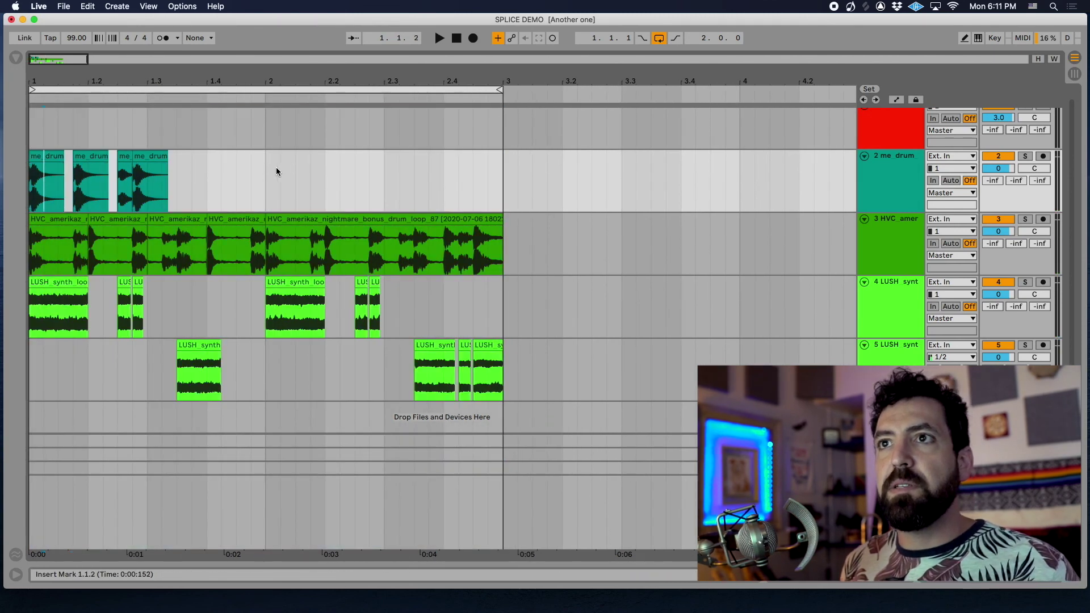
left_click_drag(265, 172, 20, 182)
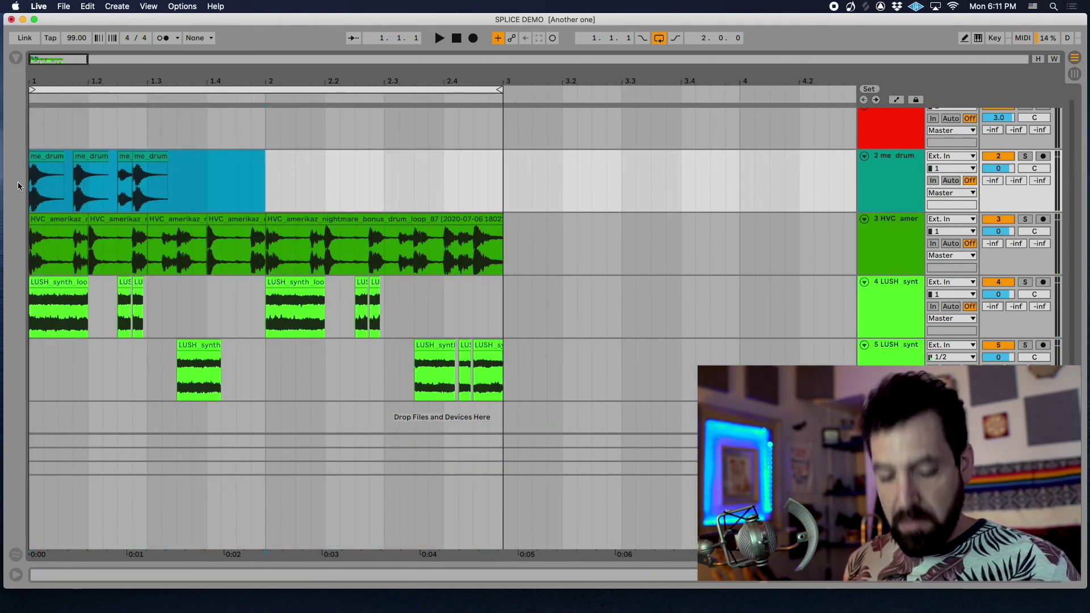
key("super+c")
key("super+d")
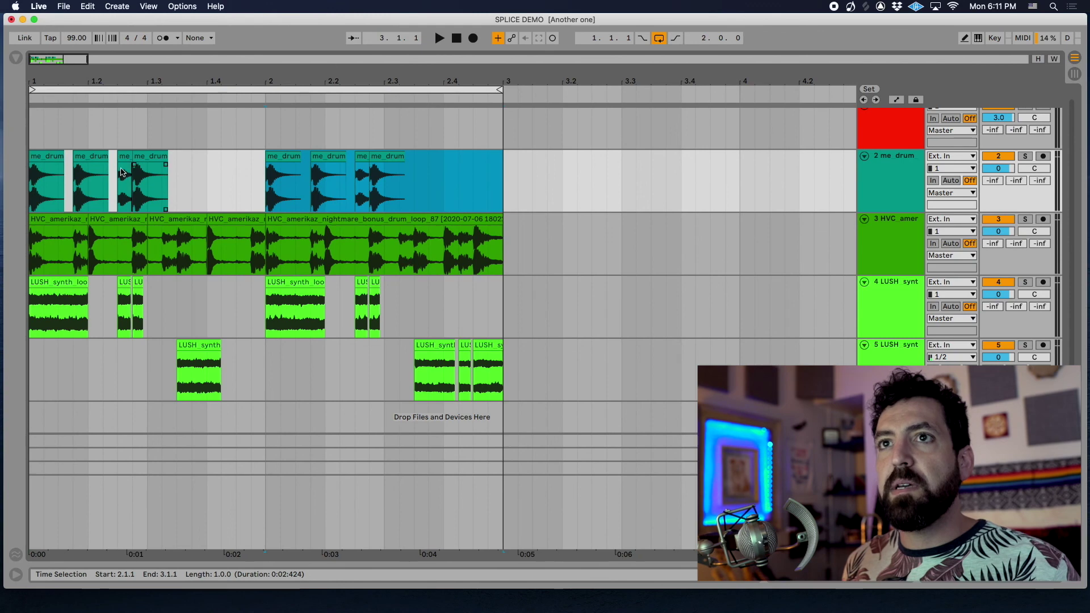
left_click(61, 93)
key("space")
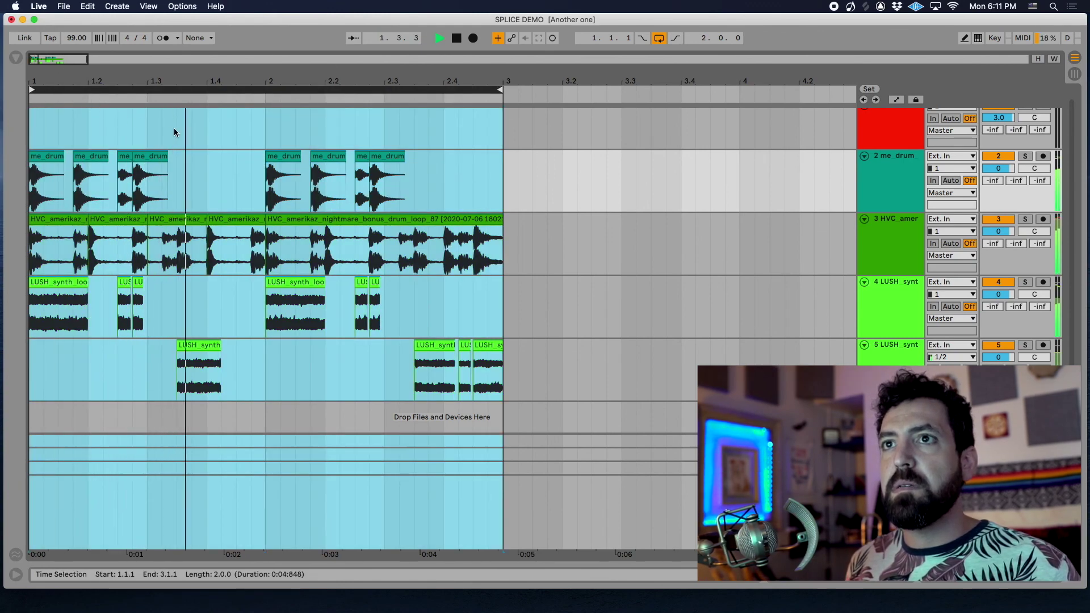
key("space")
- Copy the kick clip on track 2 to 1.3.3 and 1.4.4, leaving 1.4.3 empty, and play the loop from the start
left_click(146, 161)
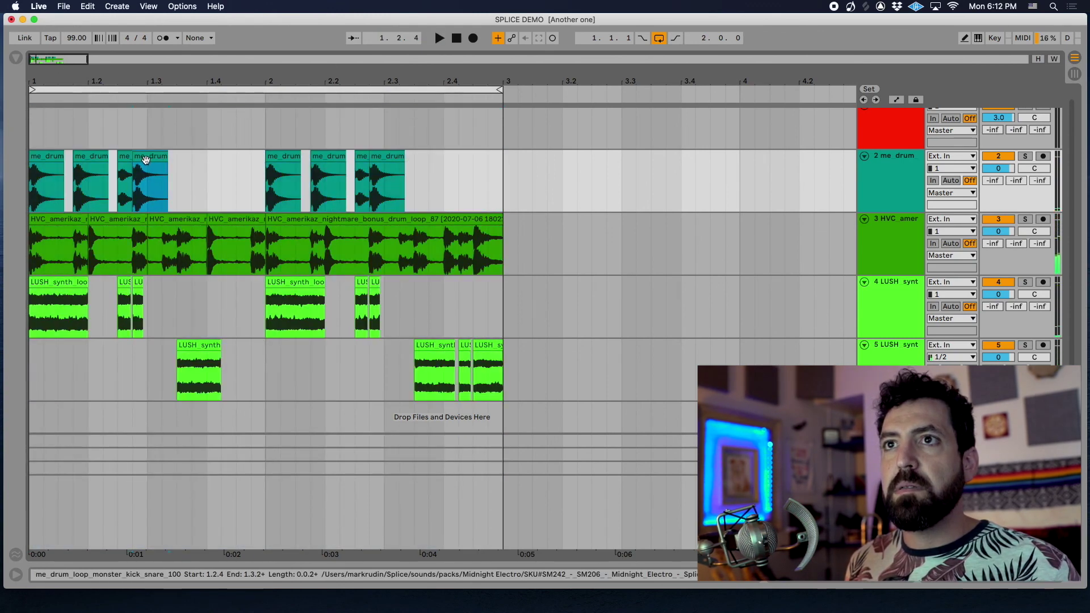
left_click_drag(146, 161, 257, 181)
left_click(249, 155)
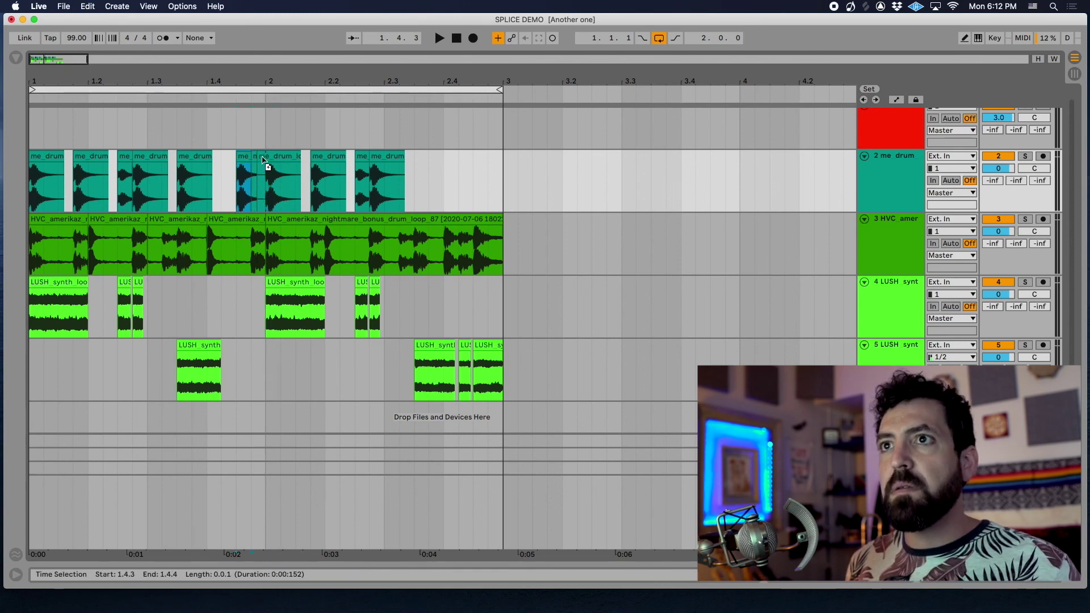
key("super+d")
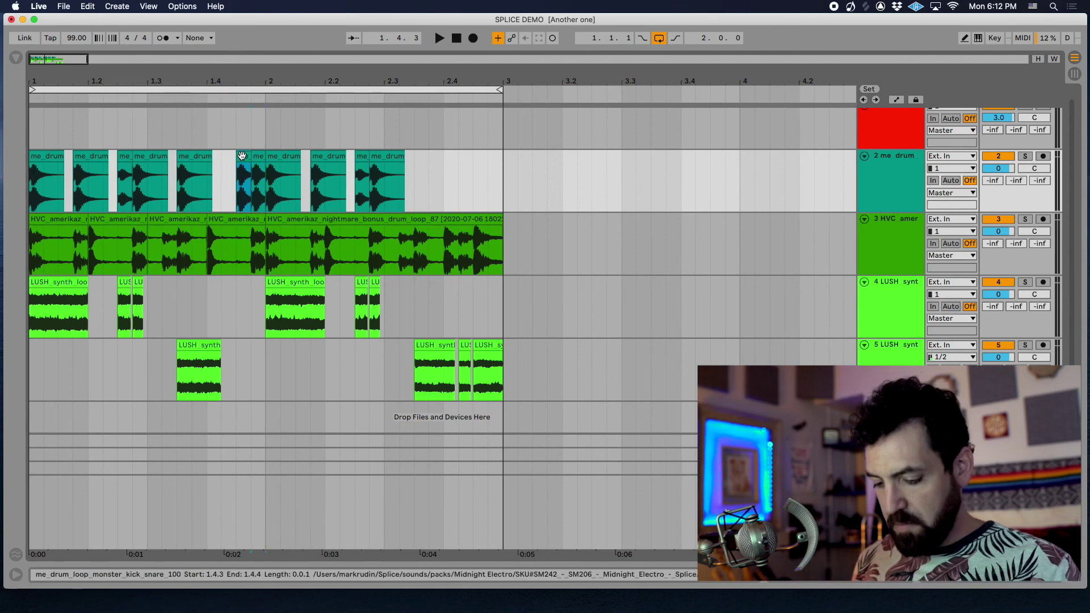
key("Delete")
left_click(187, 86)
key("space")
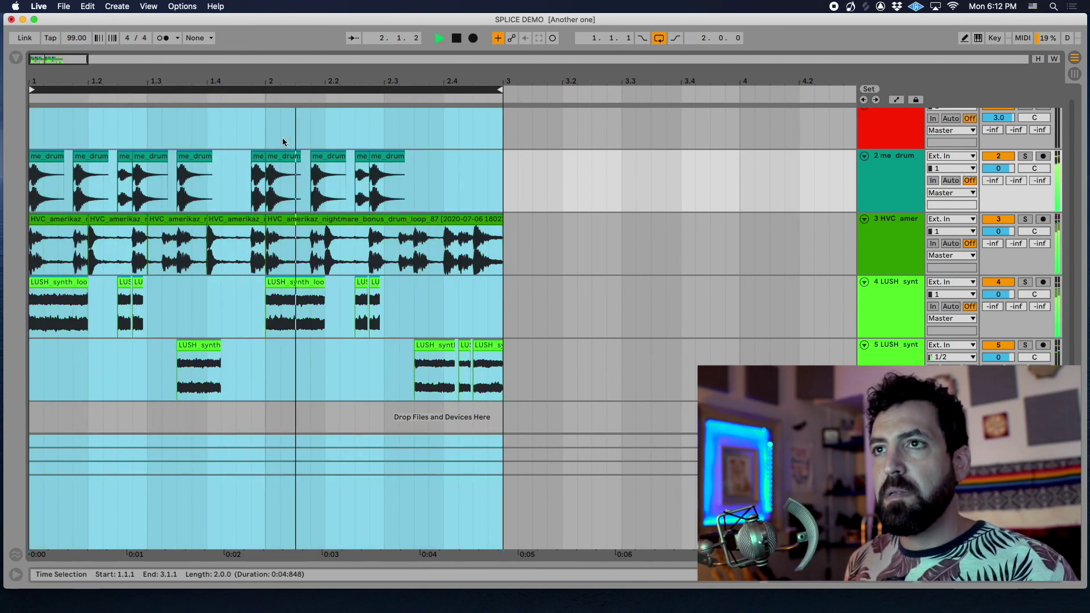
key("space")
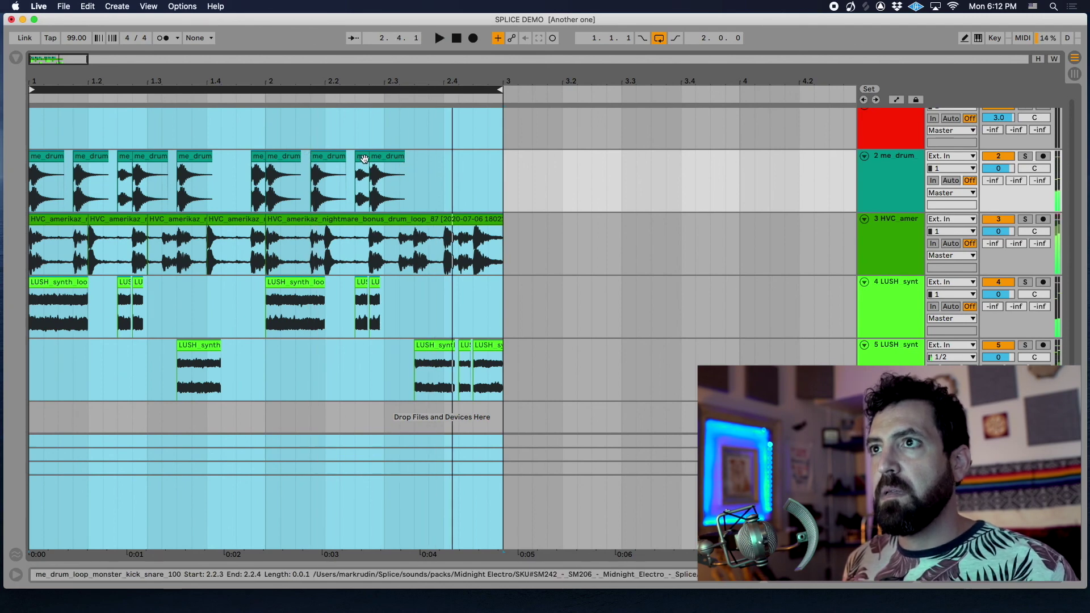
- Shorten the kick clip at 2.2.4 on track 2 to end at 2.3.2 and play the second bar
left_click(400, 156)
key("plus")
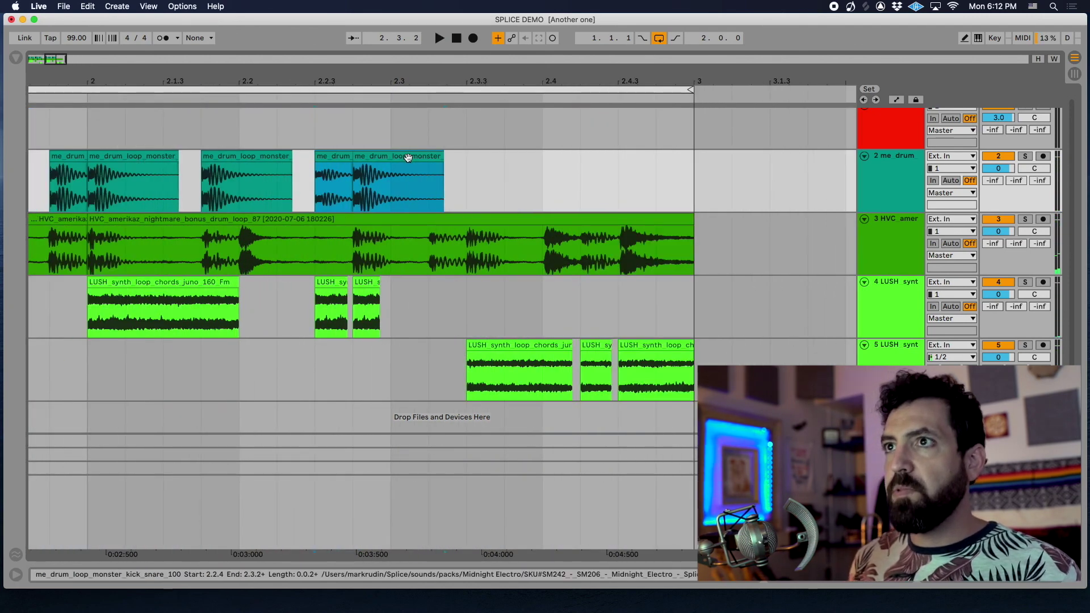
left_click_drag(438, 162, 432, 160)
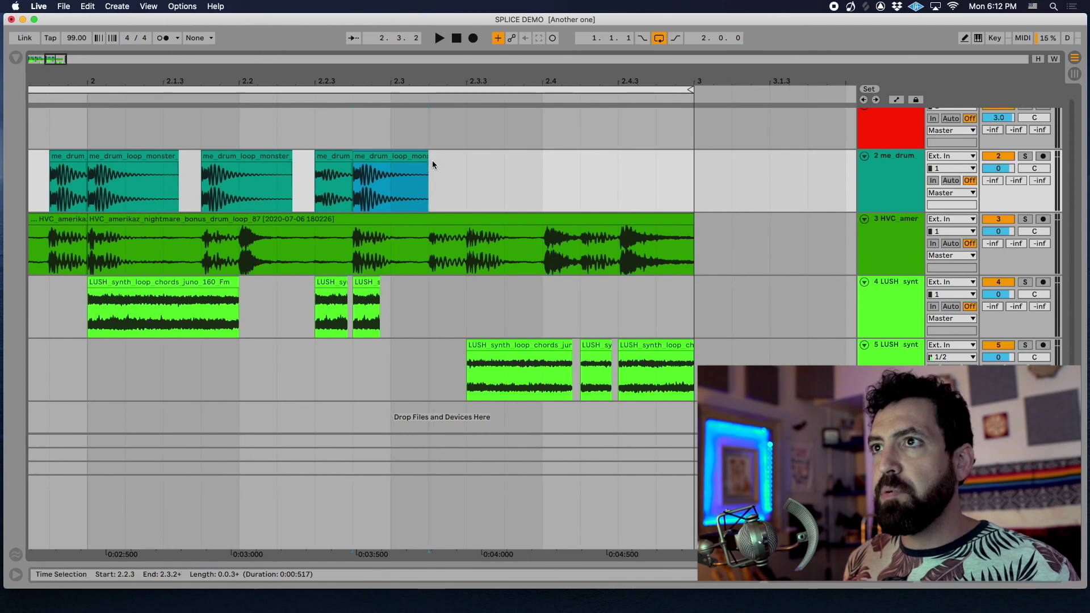
left_click(182, 182)
key("space")
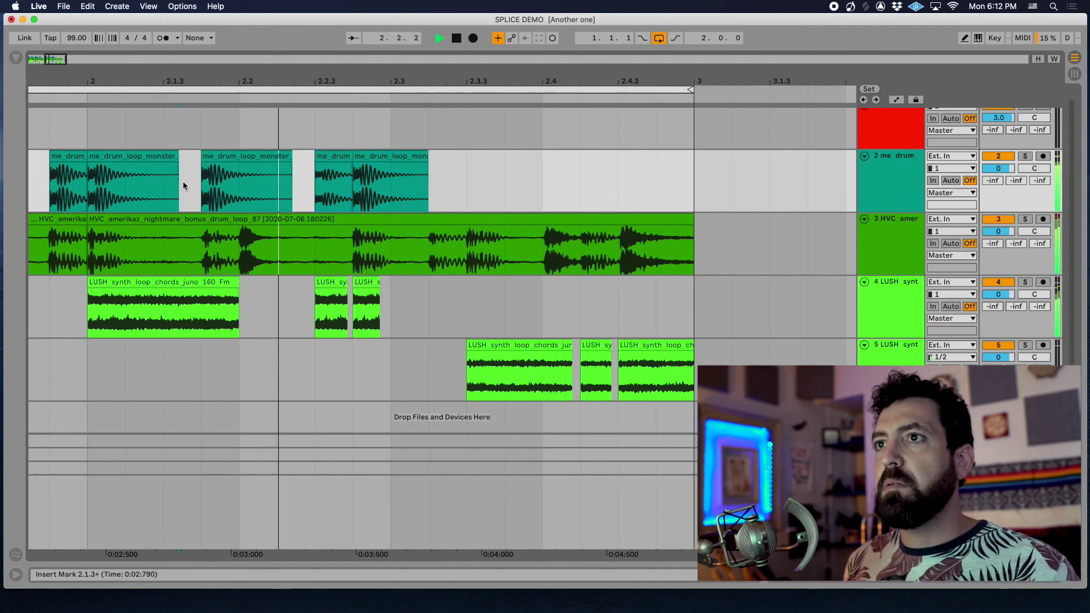
- Copy the pair of kick clips at 2.2.3 to 2.3.2 and 2.4.2 on track 2 and play the result
left_click_drag(356, 169, 317, 168)
key("space")
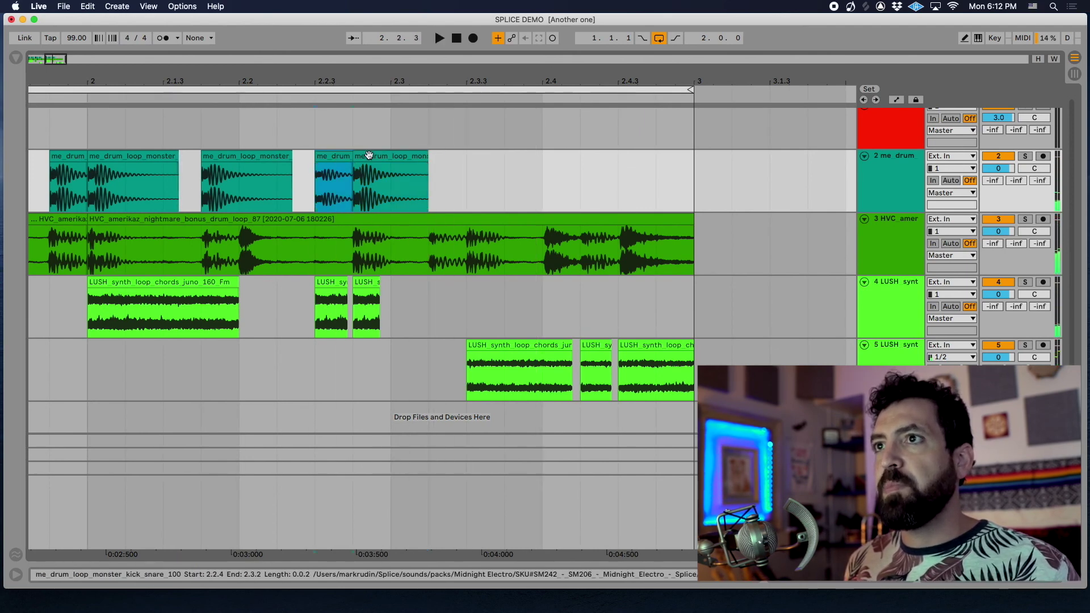
key("super+d")
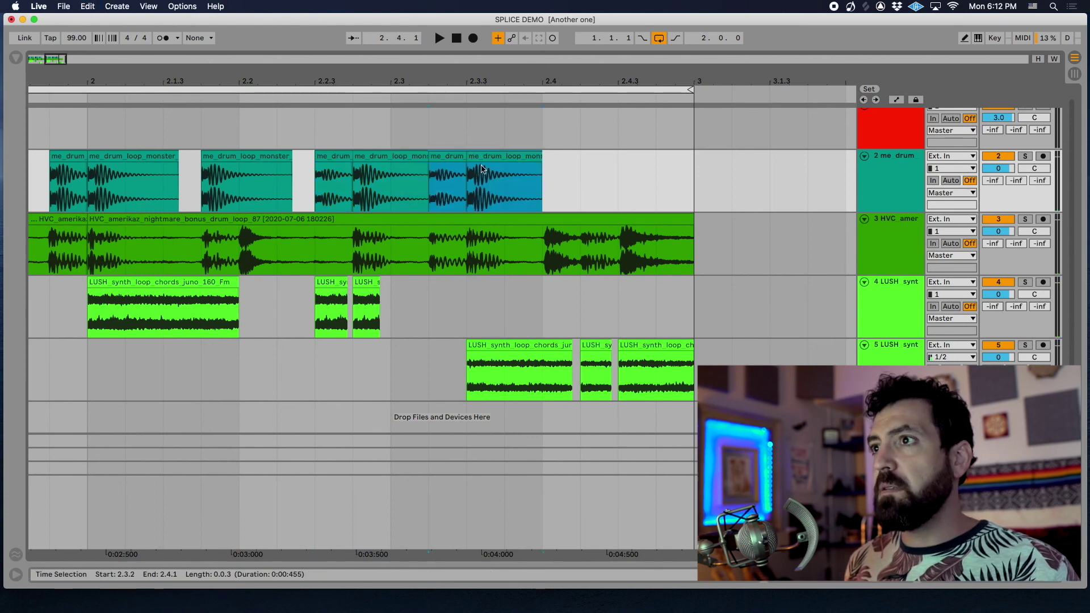
left_click(189, 178)
key("space")
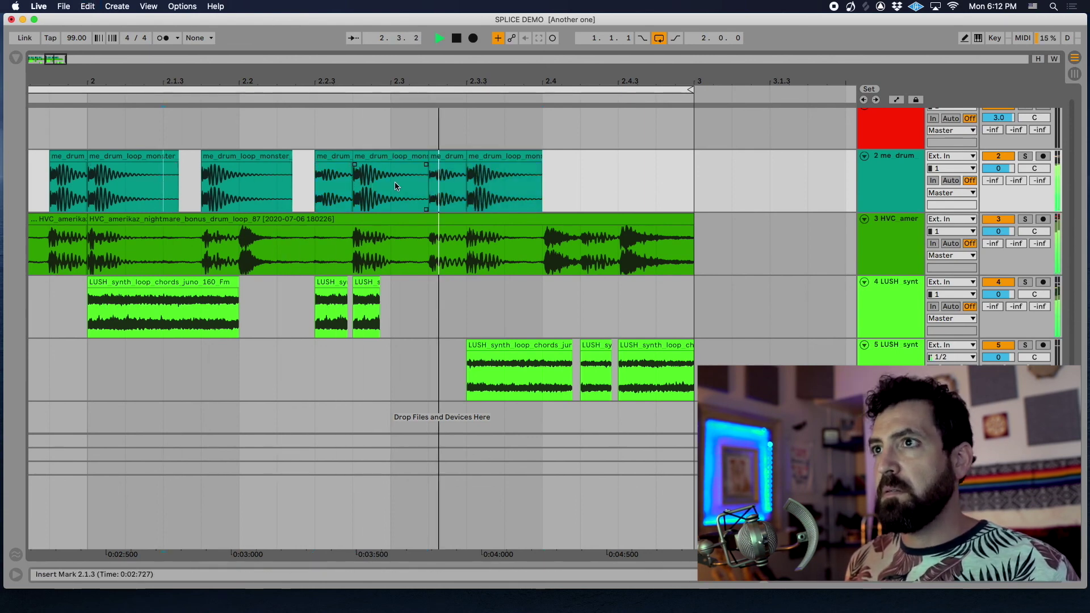
key("space")
left_click_drag(540, 176, 587, 171)
key("space")
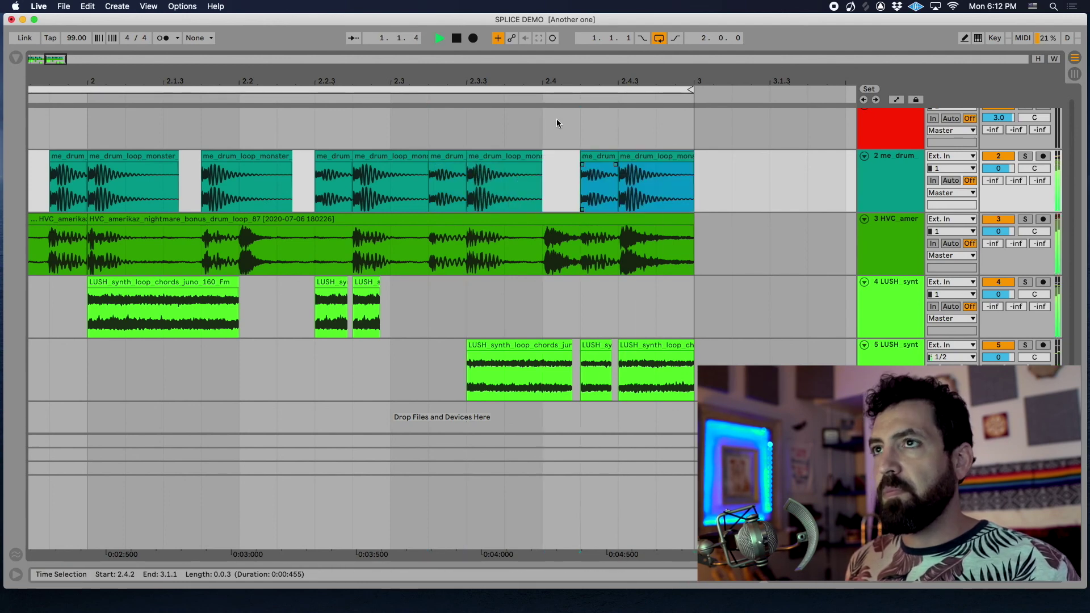
key("minus")
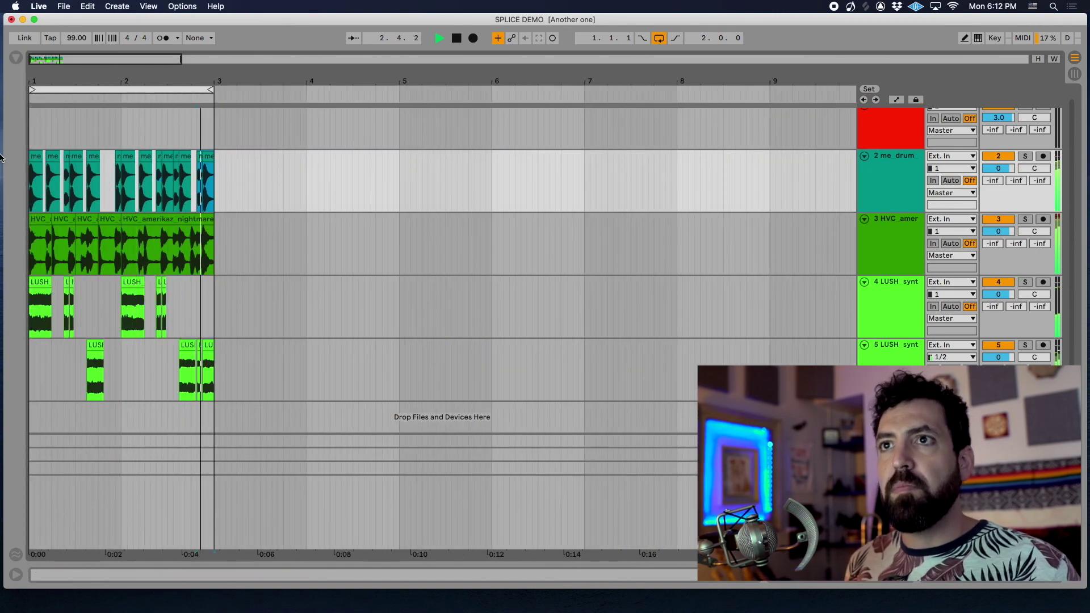
- Replace the kick at 1.4.4 on track 2 with a copy of the quieter kick from 1.2.3 and play the loop
left_click(115, 174)
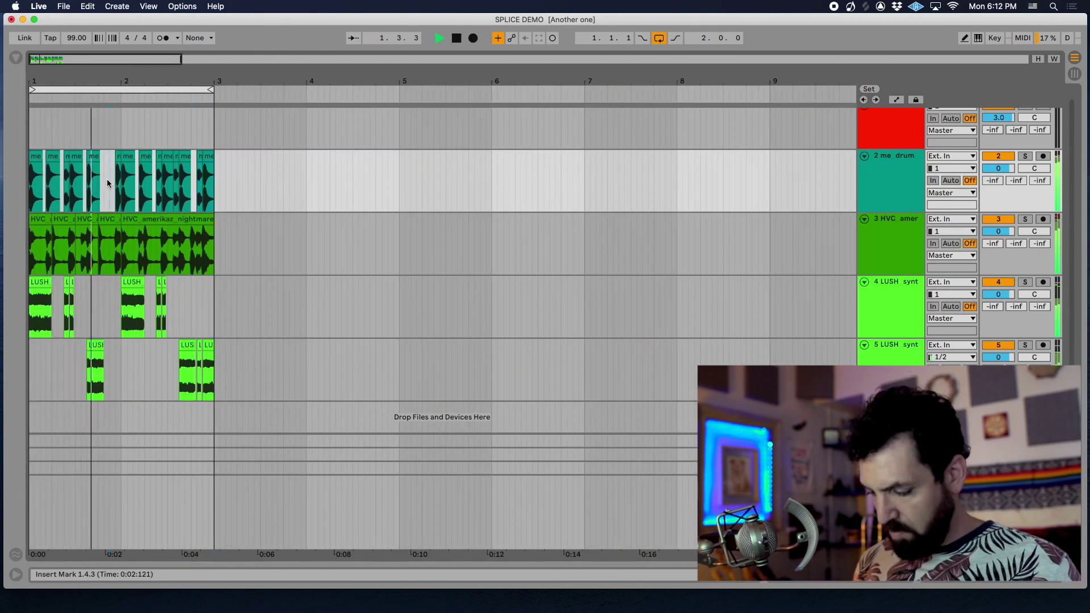
key("plus")
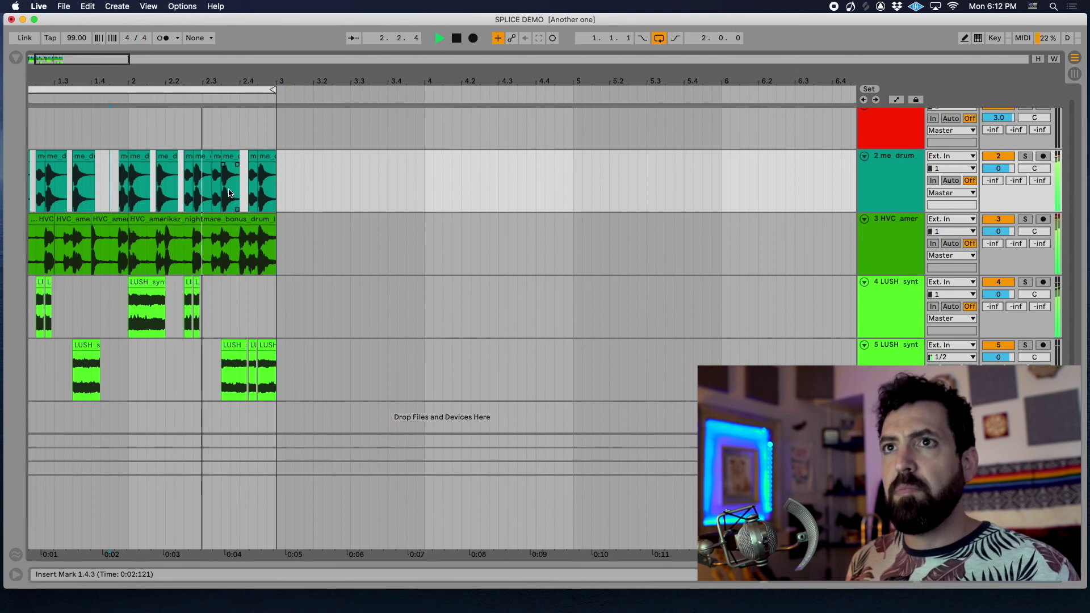
key("space")
left_click(122, 170)
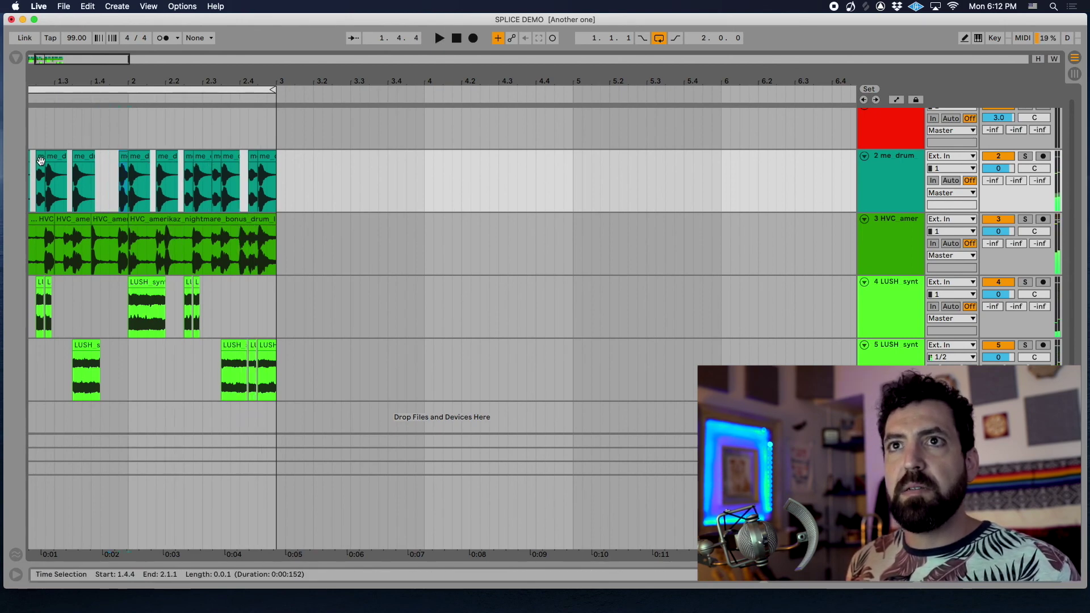
left_click_drag(40, 161, 122, 167)
key("space")
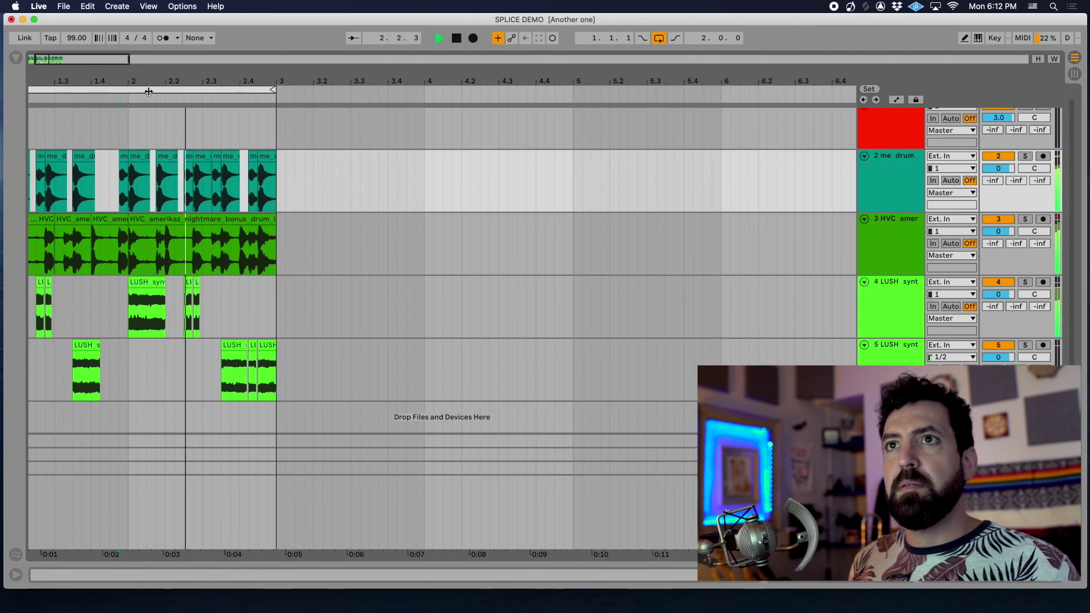
scroll(163, 177, "left", 3)
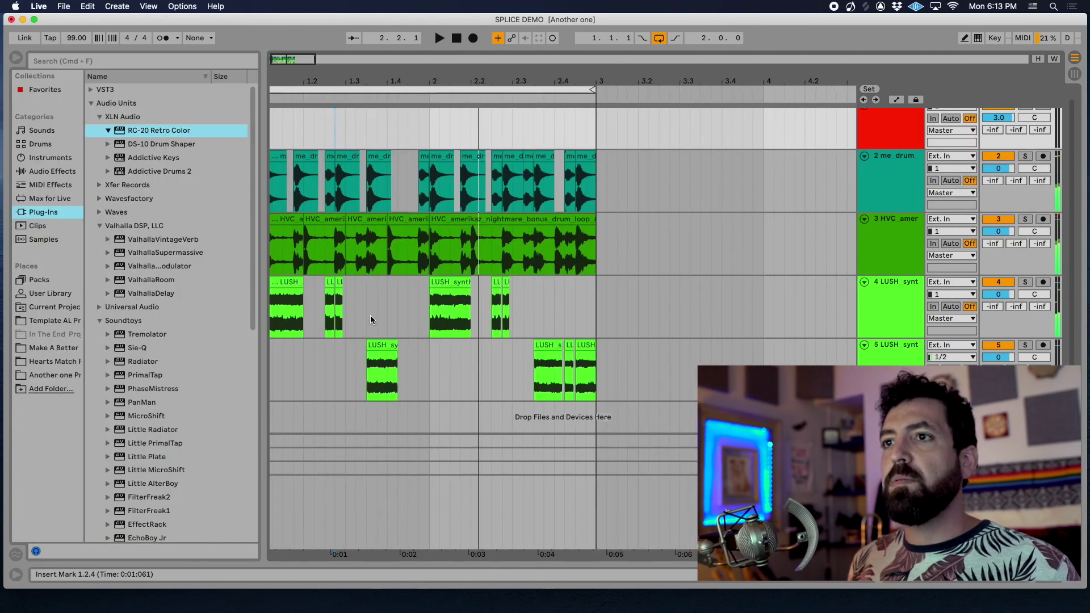
- Hide the browser and switch to the Splice app to preview EVIGAN_drum_loop_clap_old_timey_130.wav
left_click(371, 315)
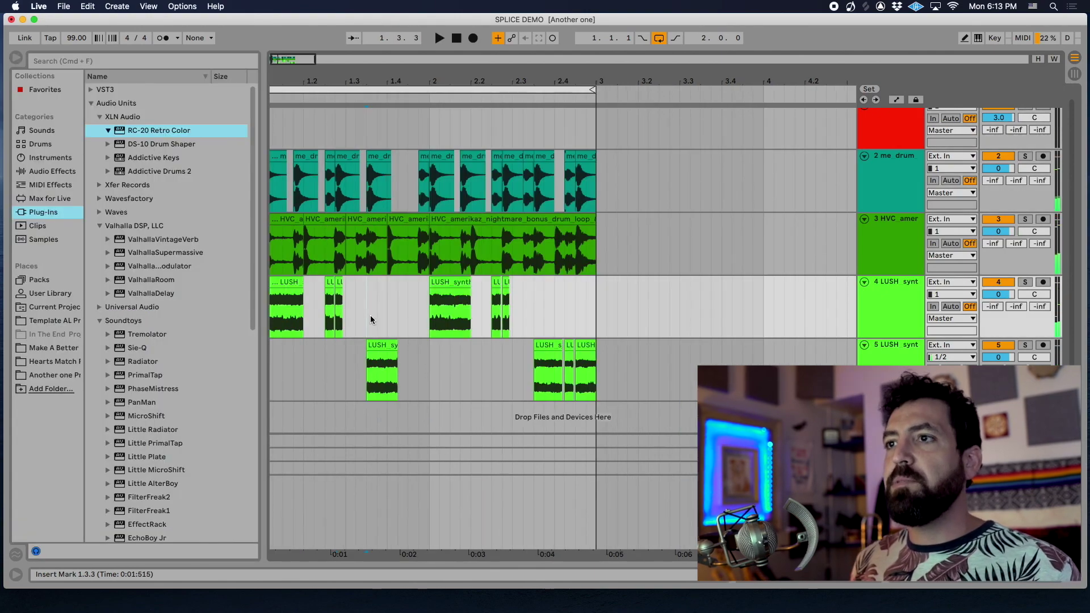
key("super+alt+b")
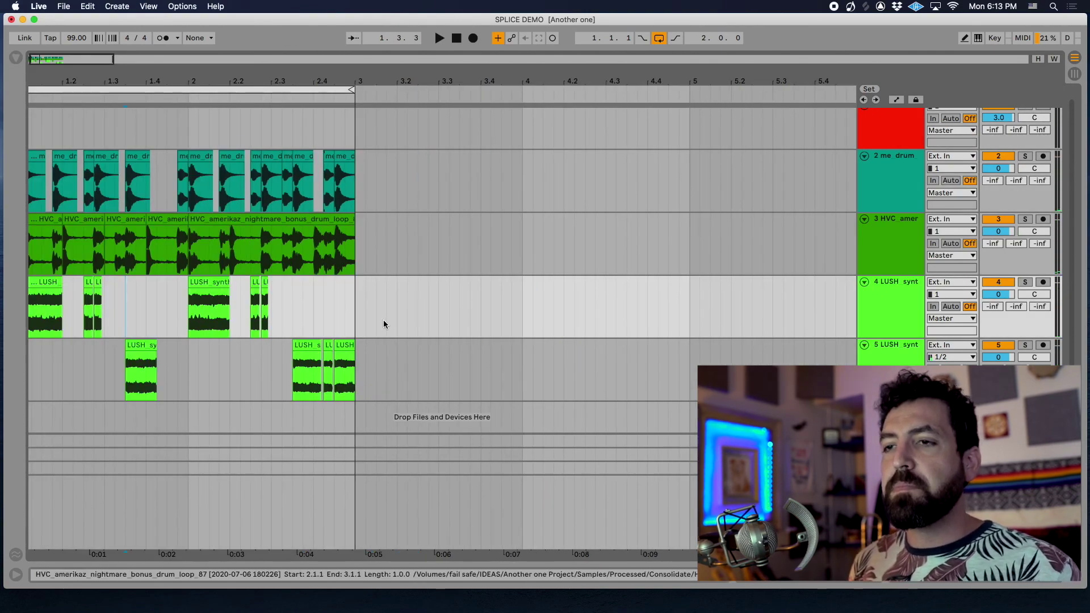
key("super+Tab")
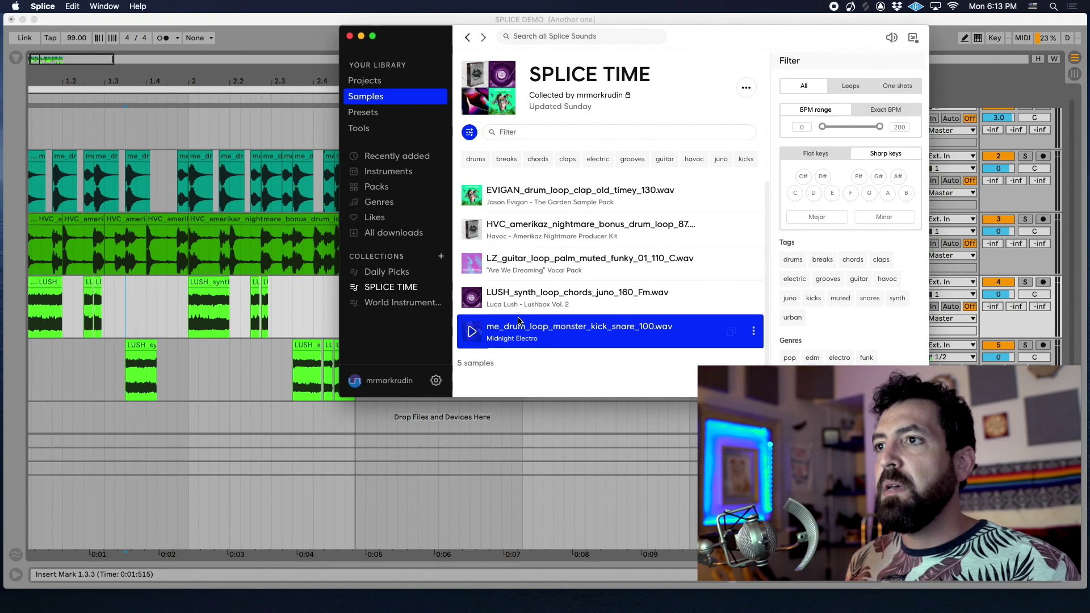
left_click(469, 195)
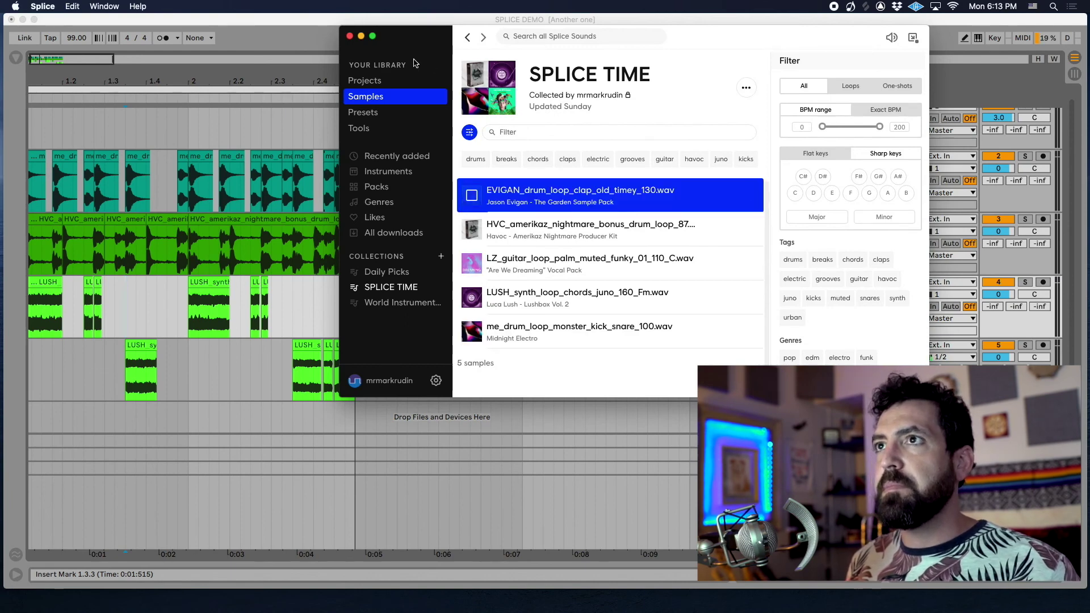
left_click_drag(414, 63, 495, 49)
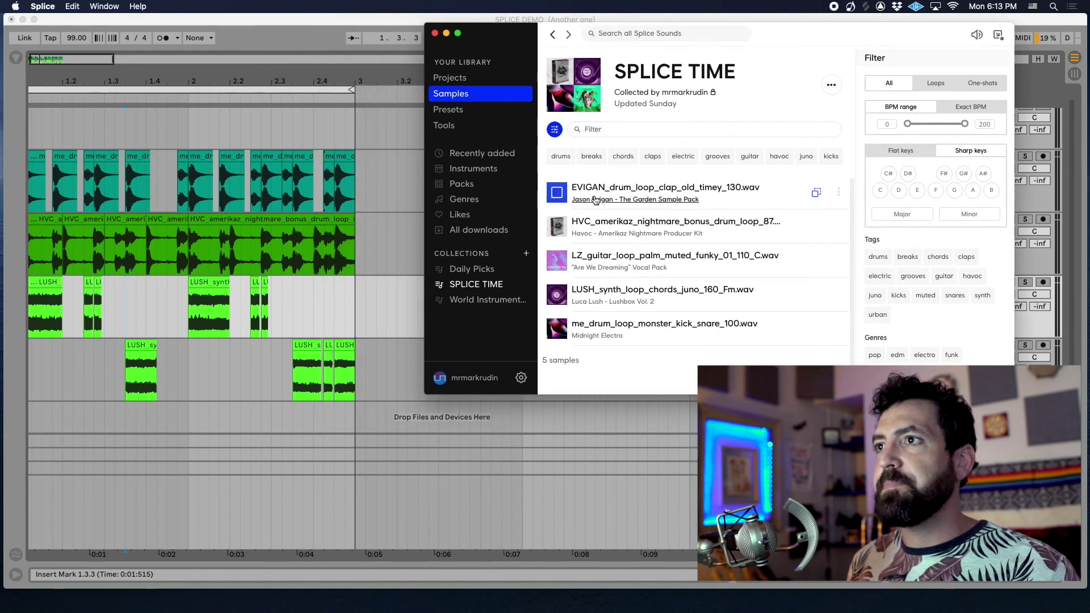
- Add the EVIGAN clap loop to a new audio track at 1.1.1 in Live and play the two-bar loop with it
left_click_drag(550, 204, 123, 427)
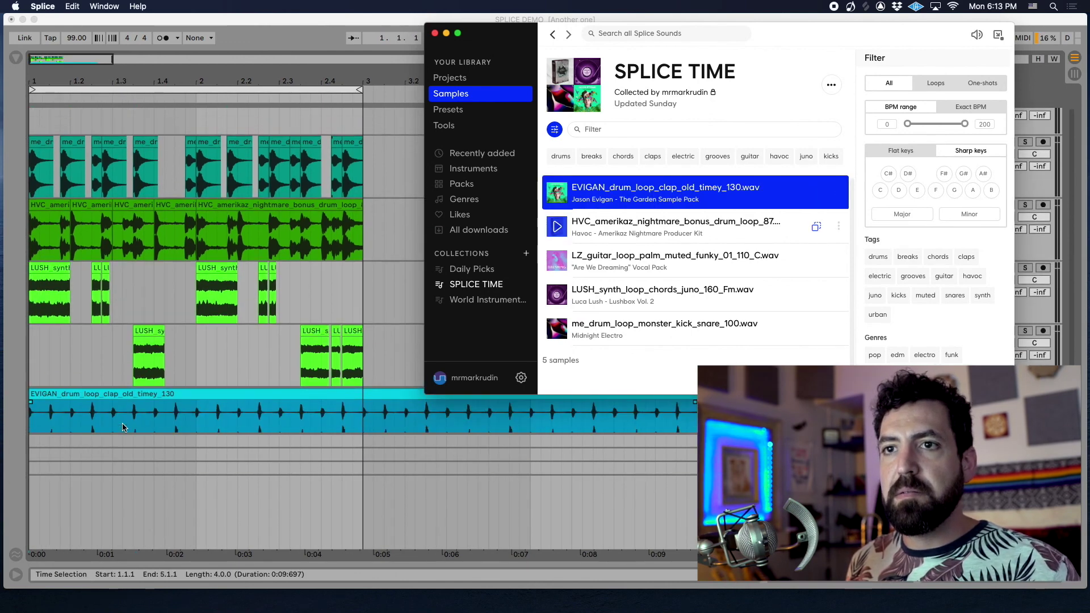
scroll(100, 209, "right", 2)
left_click(66, 348)
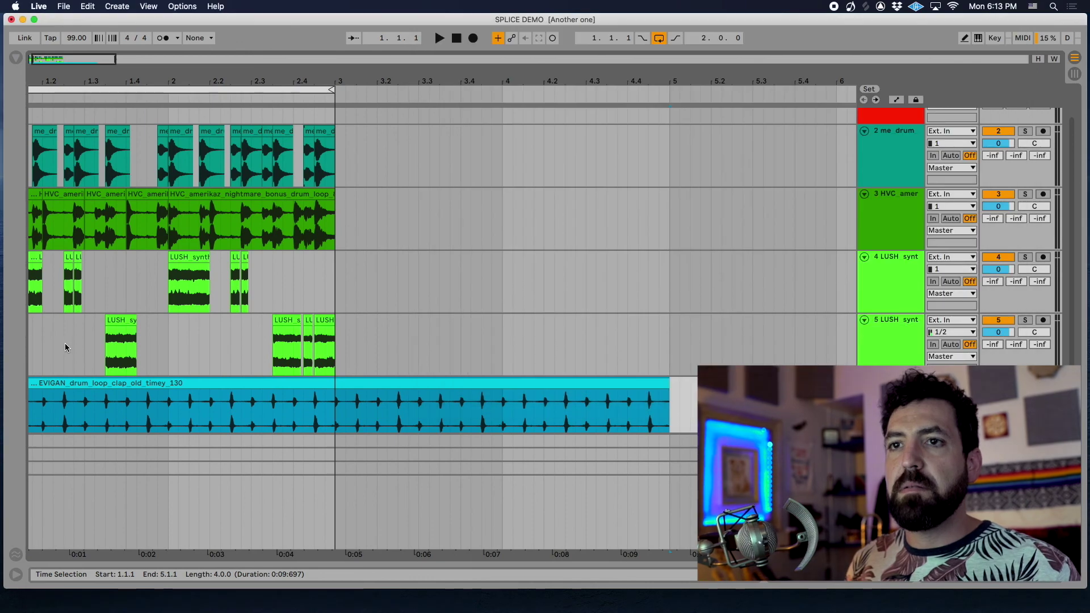
key("minus")
key("minus")
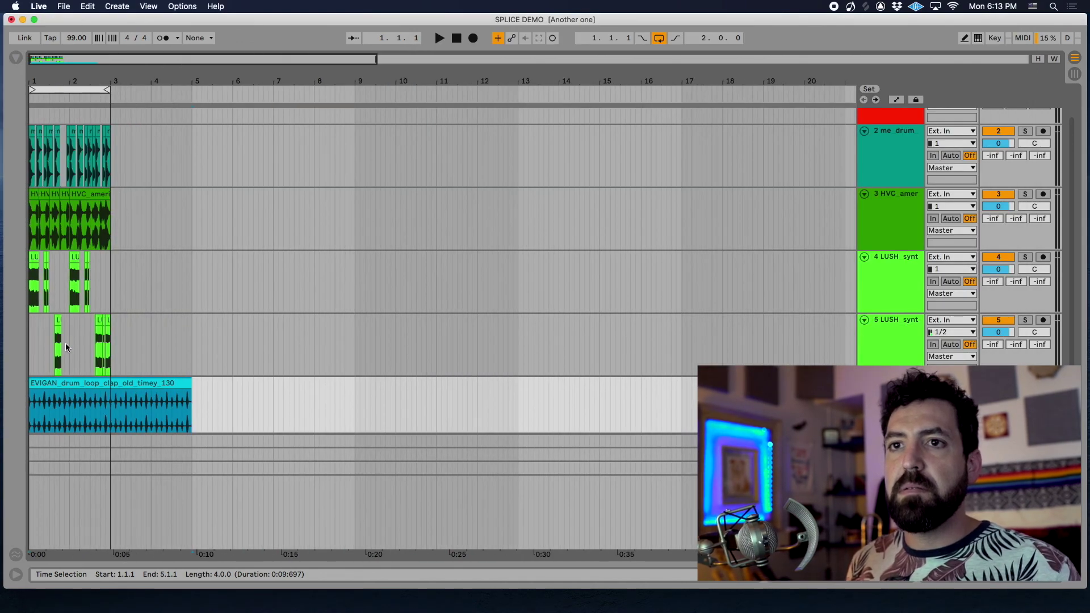
left_click(63, 385)
left_click(57, 389)
left_click(54, 401)
key("plus")
key("plus")
key("plus")
key("plus")
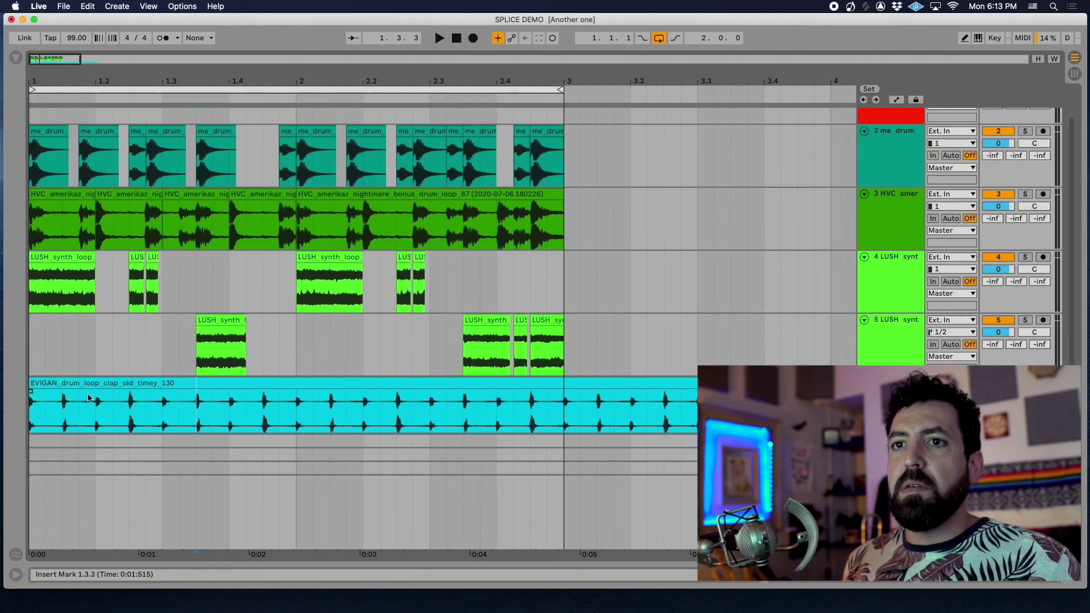
left_click(60, 89)
key("space")
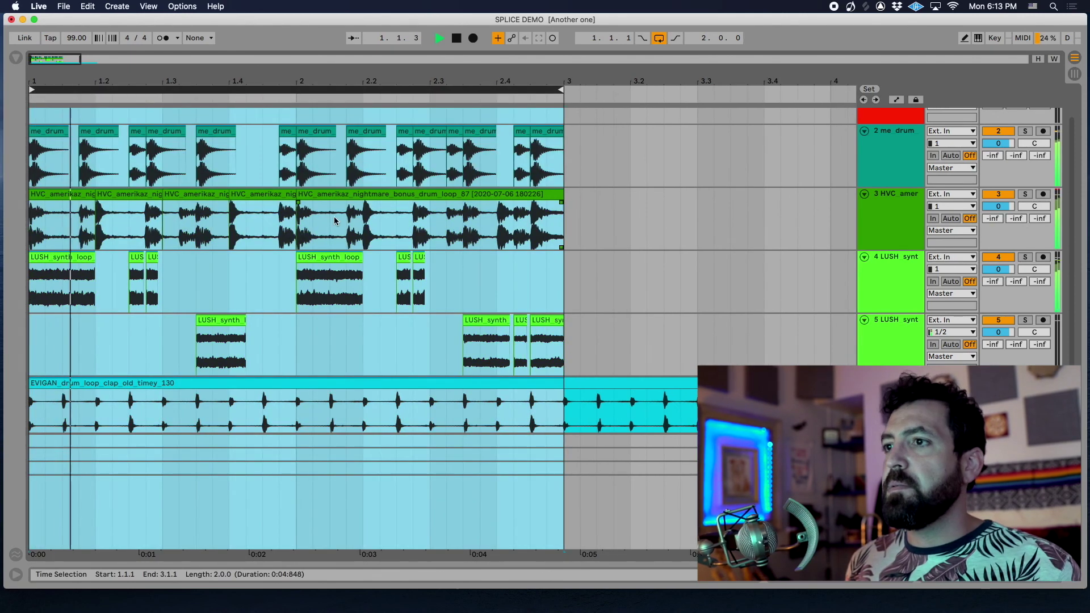
- Split the clap loop at 3.1.1, delete the part beyond it and select the remaining two-bar clip
left_click(566, 414)
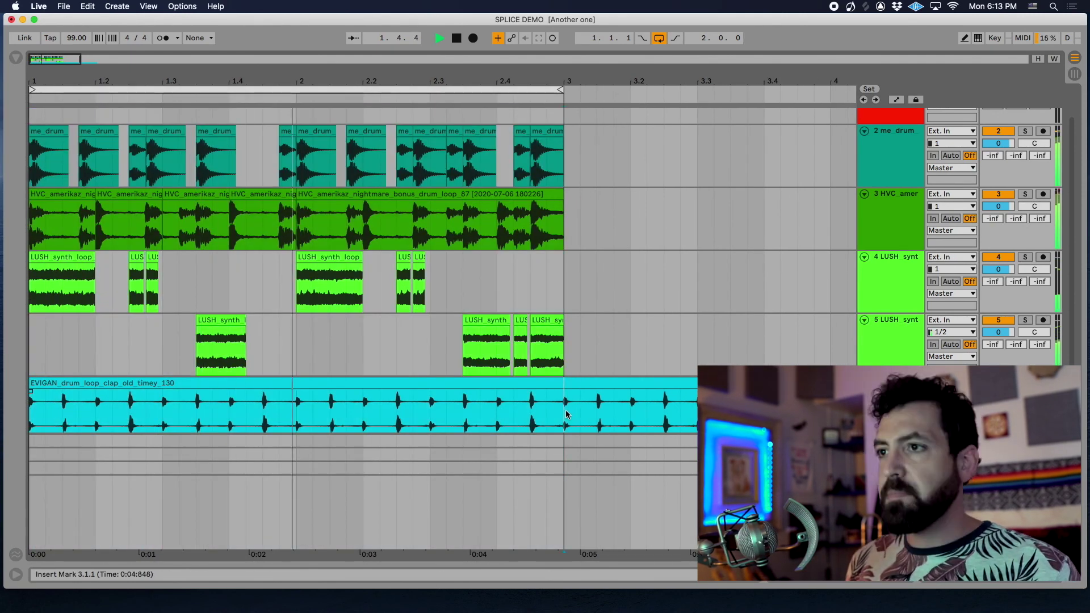
key("super+e")
left_click(599, 383)
key("Delete")
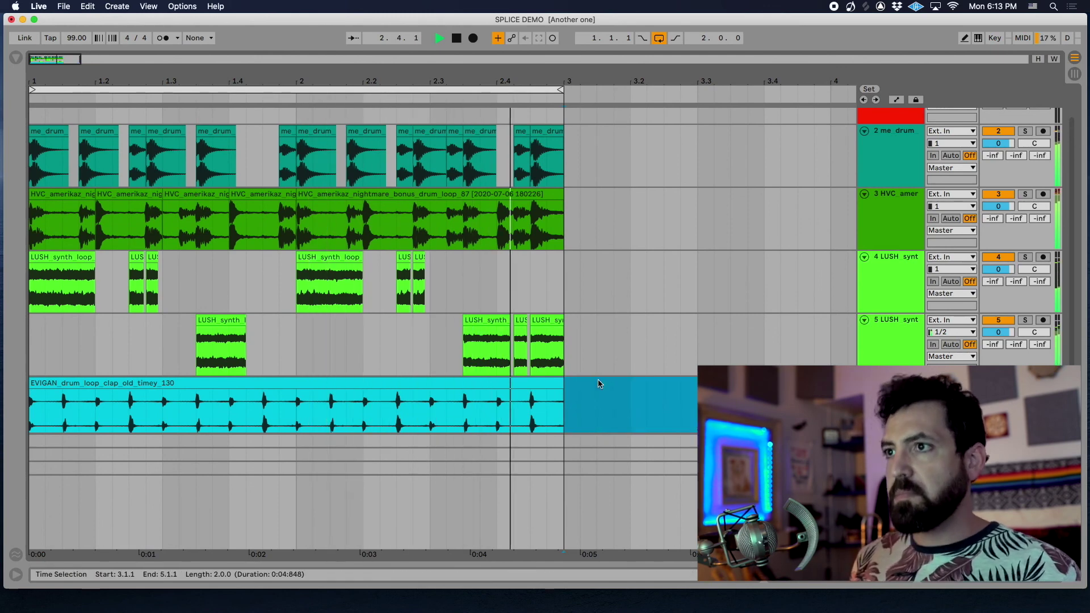
key("space")
left_click(387, 381)
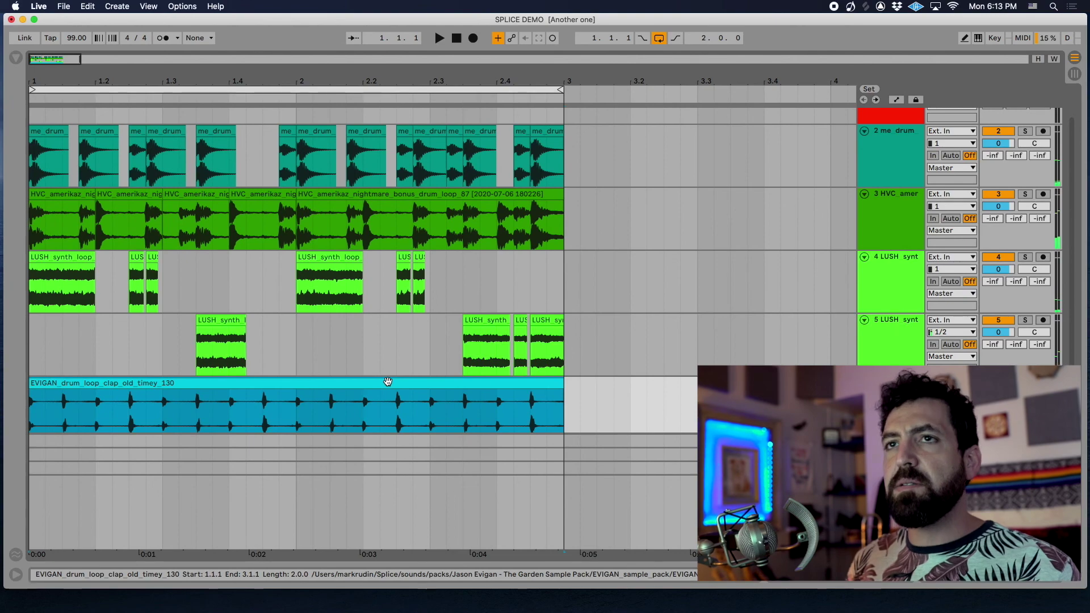
- Find the Glue Compressor among the audio effects and add it to the EVIGAN clap track
key("alt+super+b")
left_click(79, 61)
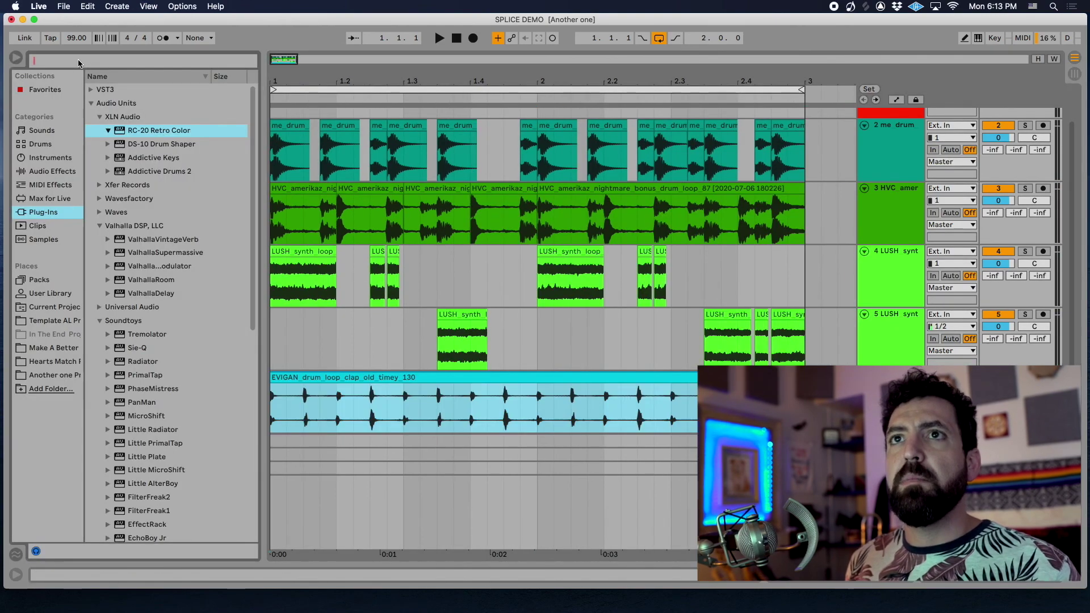
type("glue")
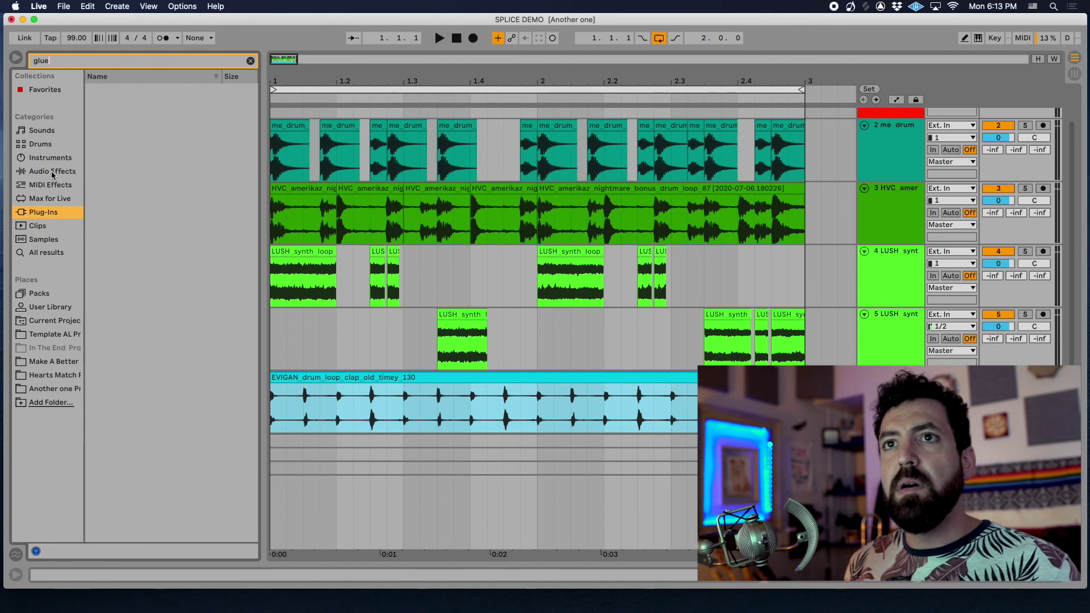
left_click(52, 173)
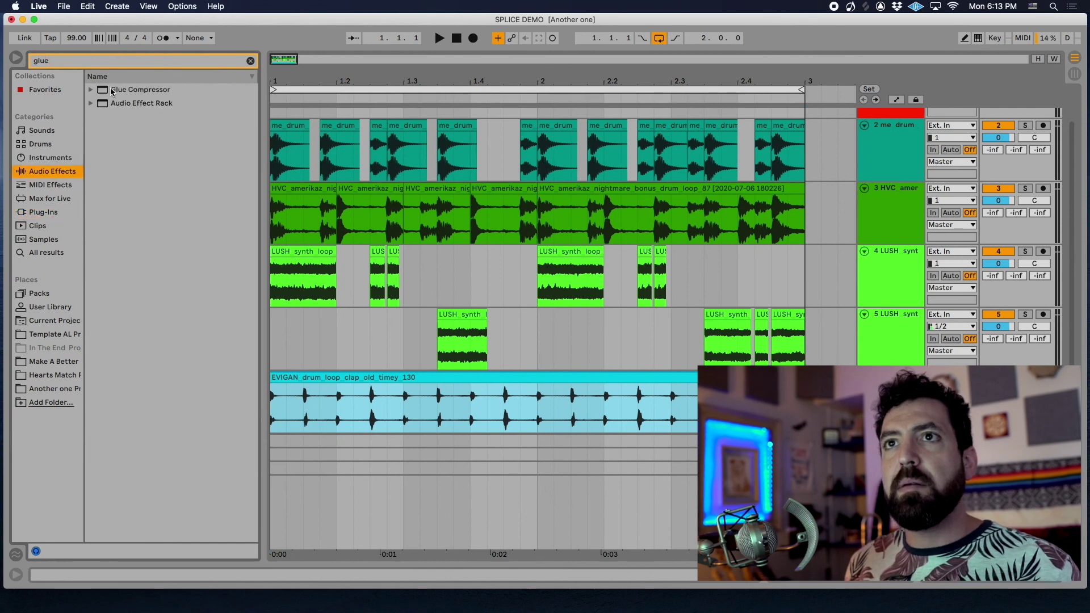
left_click_drag(112, 92, 886, 402)
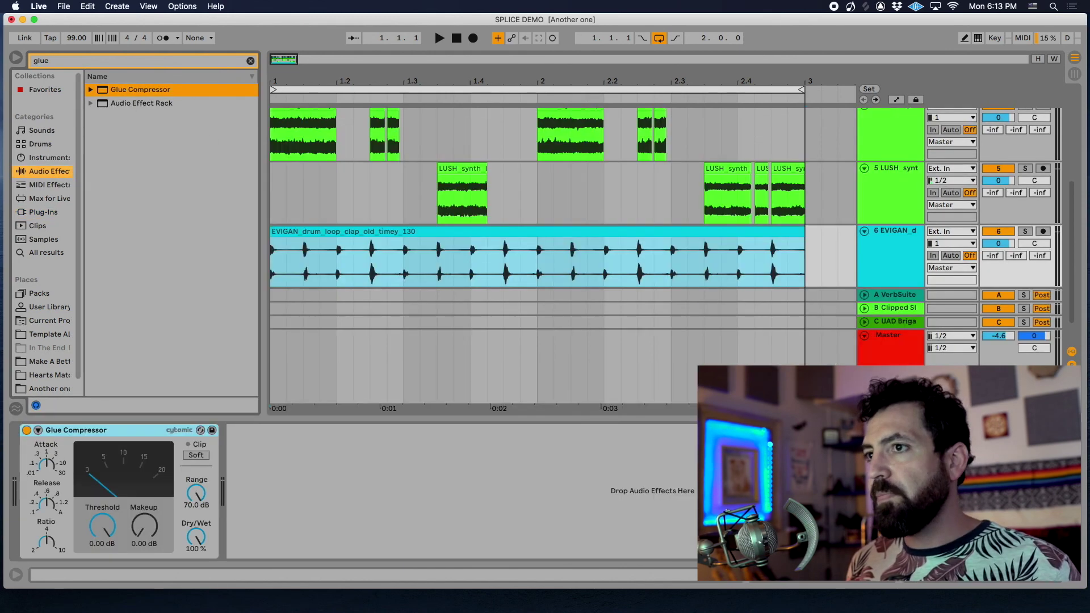
- Adjust the Glue Compressor's attack and release, set threshold to -16.8 dB and makeup to 5.24 dB, and play the loop
left_click(50, 471)
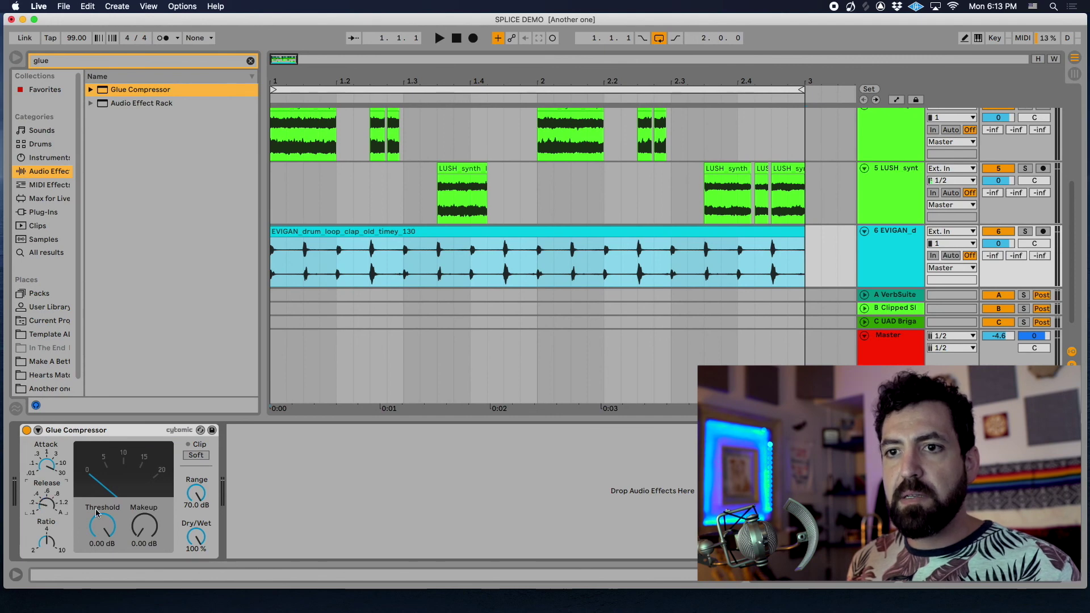
left_click_drag(145, 527, 144, 511)
key("space")
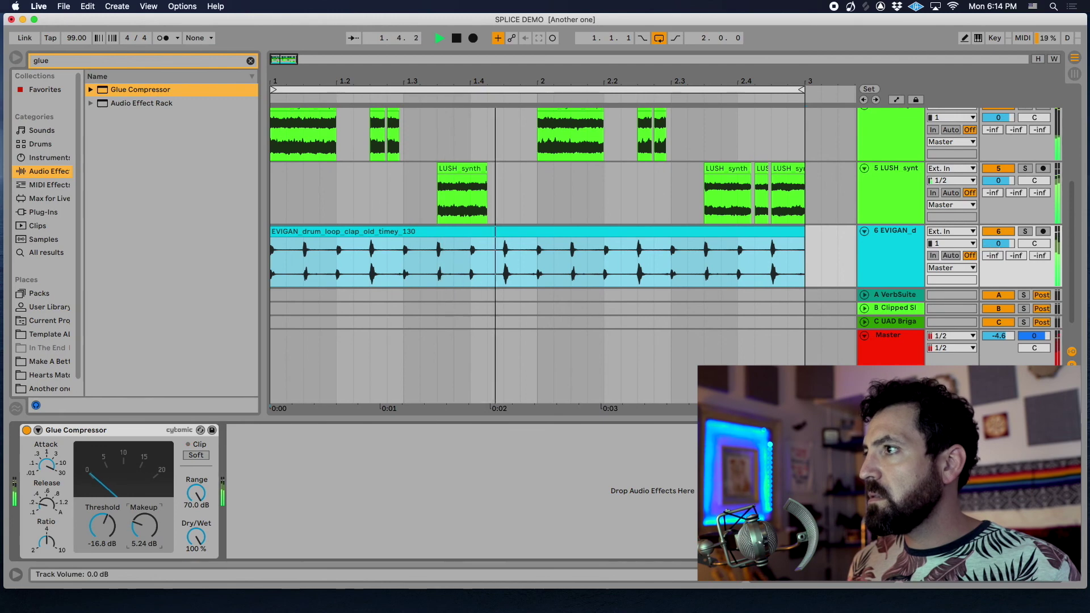
- Set the clap track's volume to -2.8 dB and the master volume to -5.2 dB during playback, and stop the loop
left_click_drag(986, 248, 985, 258)
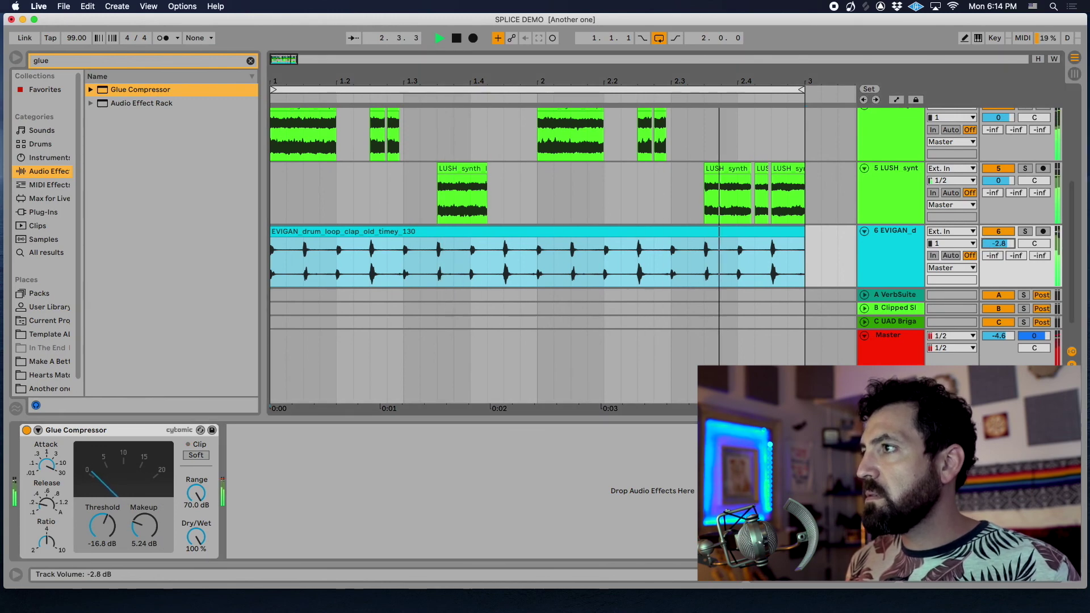
left_click(992, 338)
left_click_drag(993, 338, 993, 344)
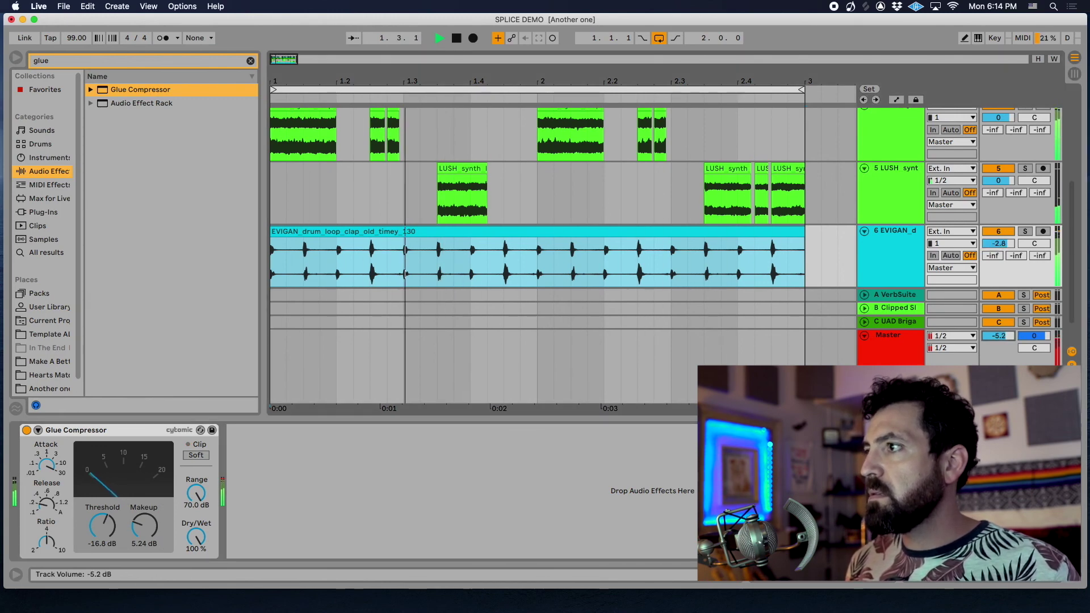
left_click(999, 244)
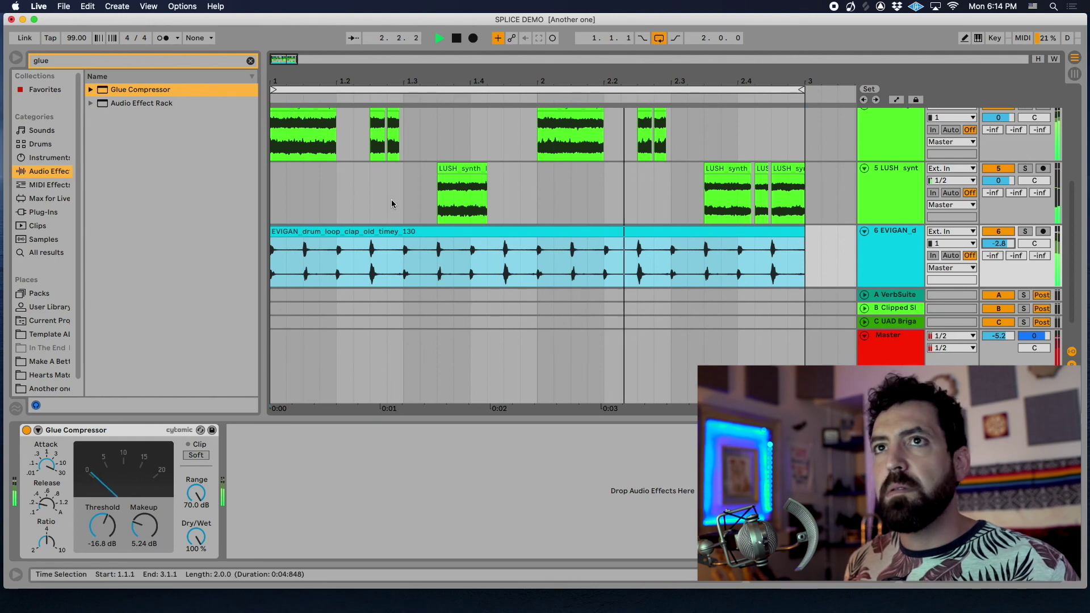
key("space")
- Search for the Output Movement plug-in and add it after the Glue Compressor on the clap track
left_click(251, 60)
left_click(194, 62)
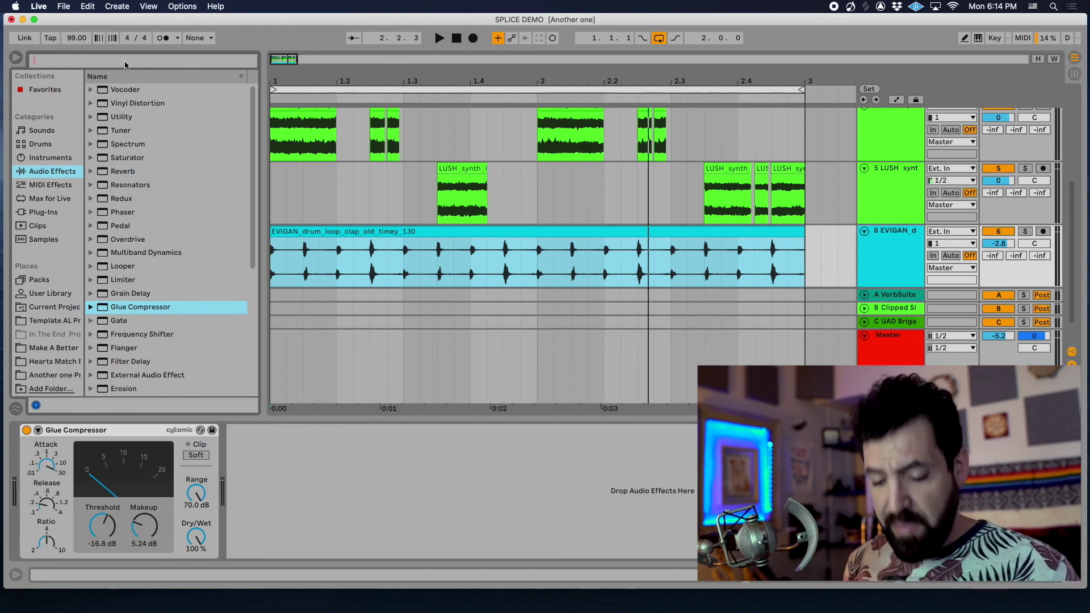
type("movu")
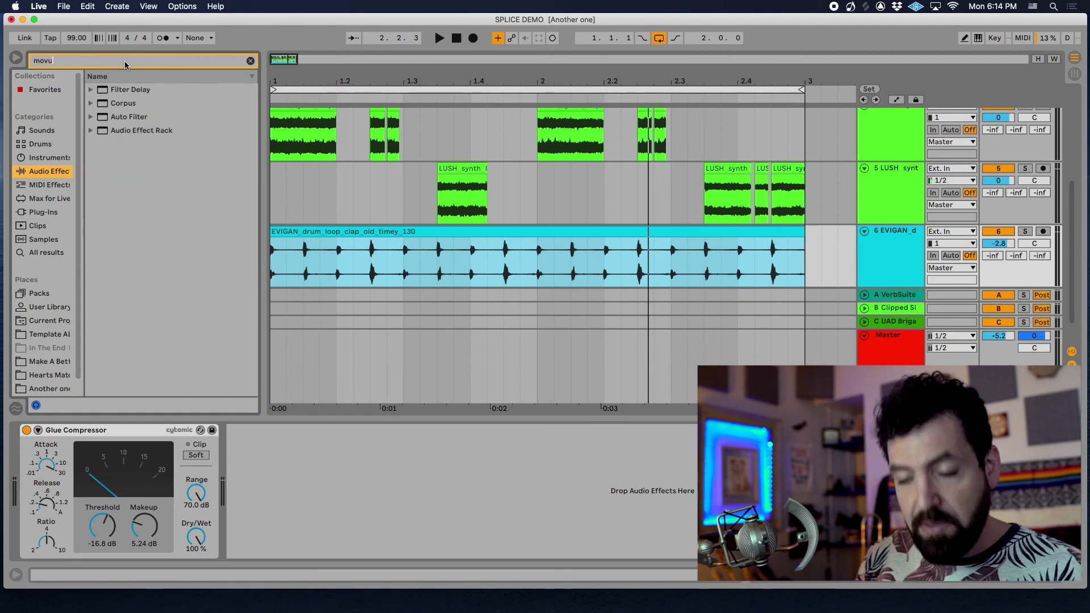
key("Down")
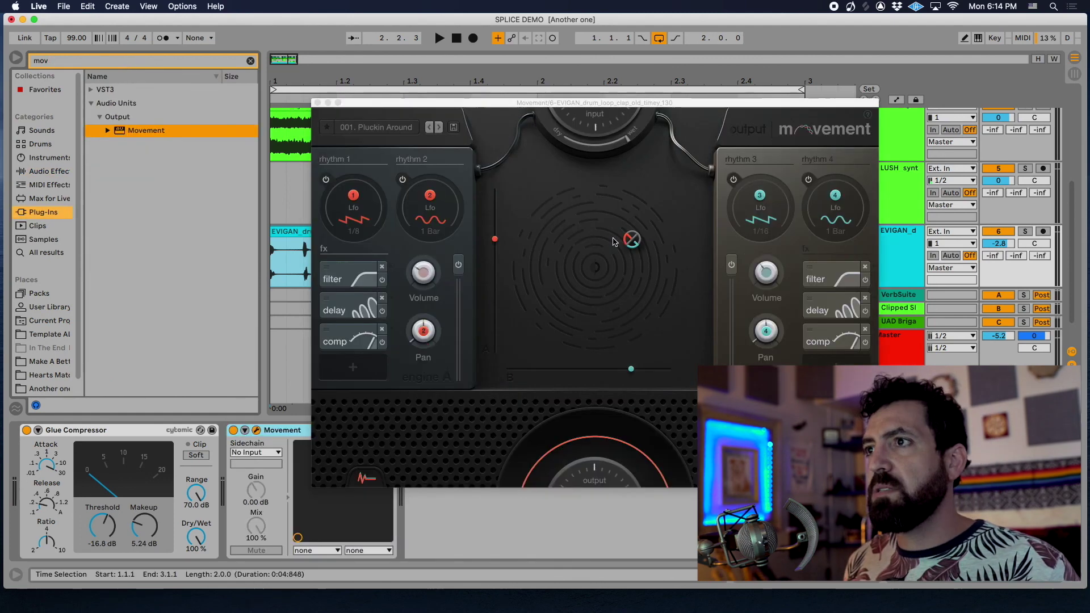
- Play the loop through Movement's Pluckin Around preset, adjust its dry/wet balance, close the plug-in window and stop playback
left_click_drag(503, 108, 464, 111)
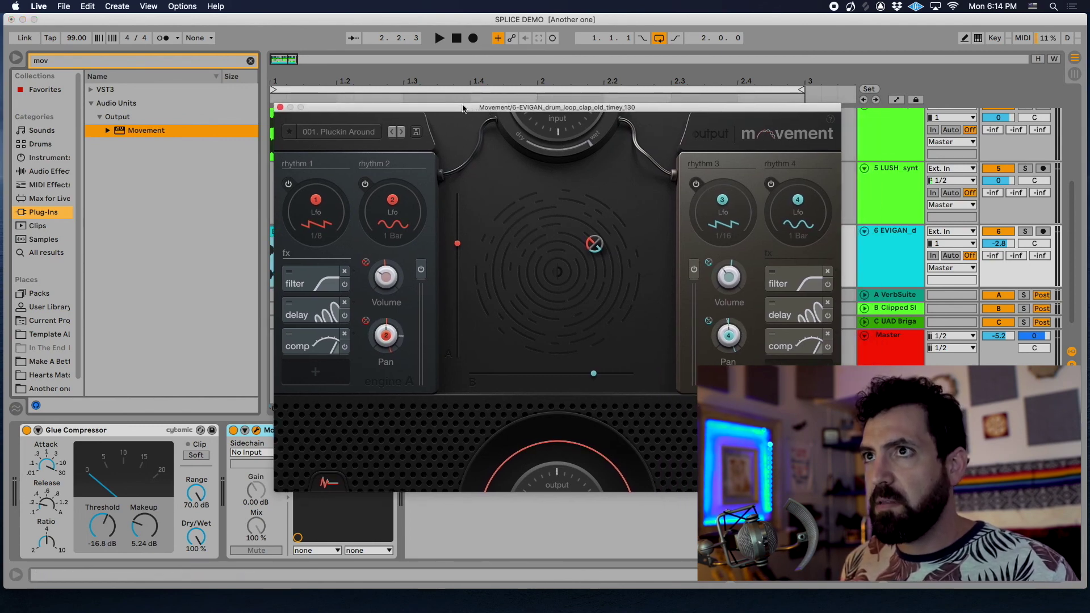
left_click_drag(463, 108, 449, 110)
key("space")
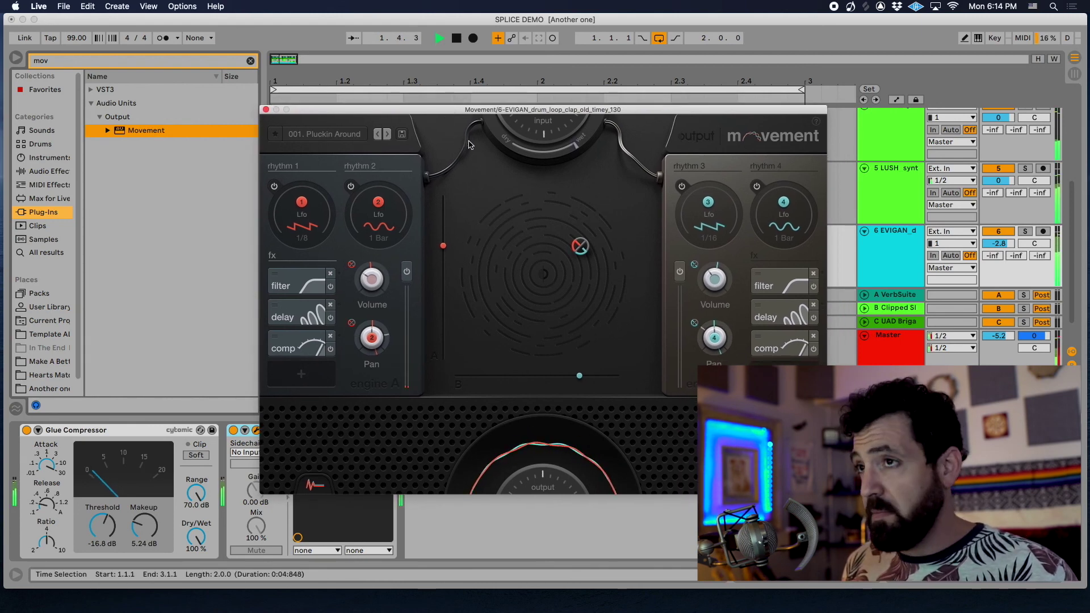
mouse_move(573, 149)
left_mouse_down()
mouse_move(511, 162)
mouse_move(523, 162)
left_mouse_up()
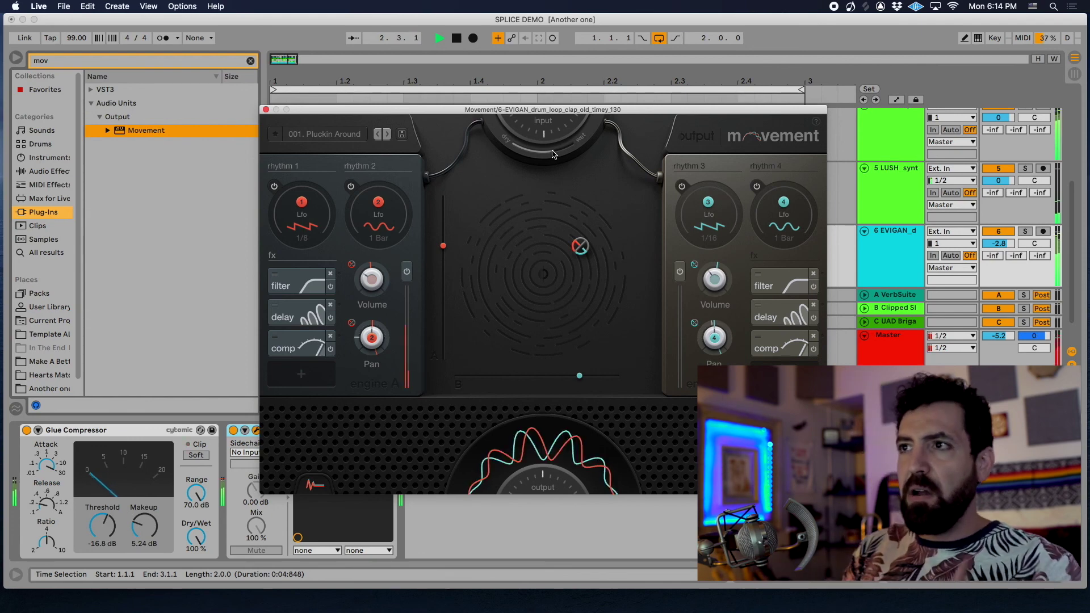
left_click(266, 109)
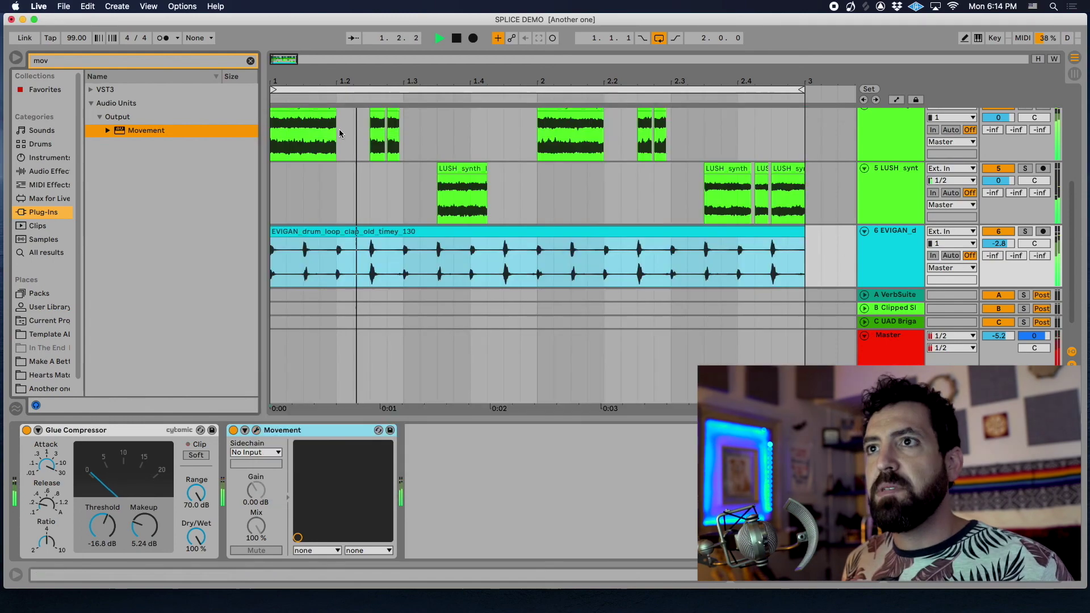
key("space")
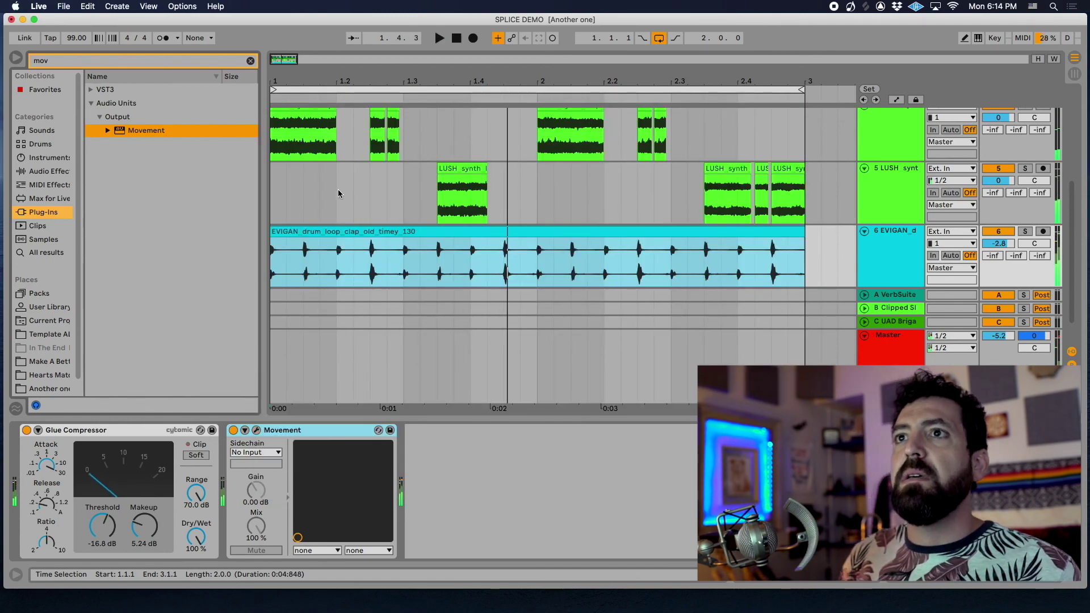
- Hide the browser and device view, and freeze and flatten the EVIGAN clap track
key("super+alt+b")
key("super+alt+l")
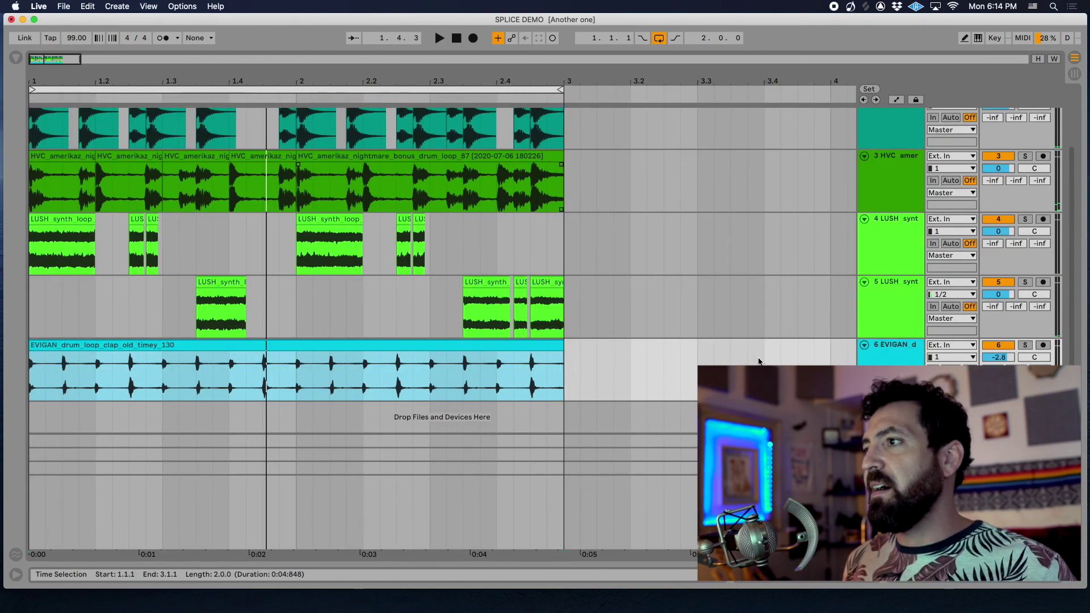
right_click(901, 109)
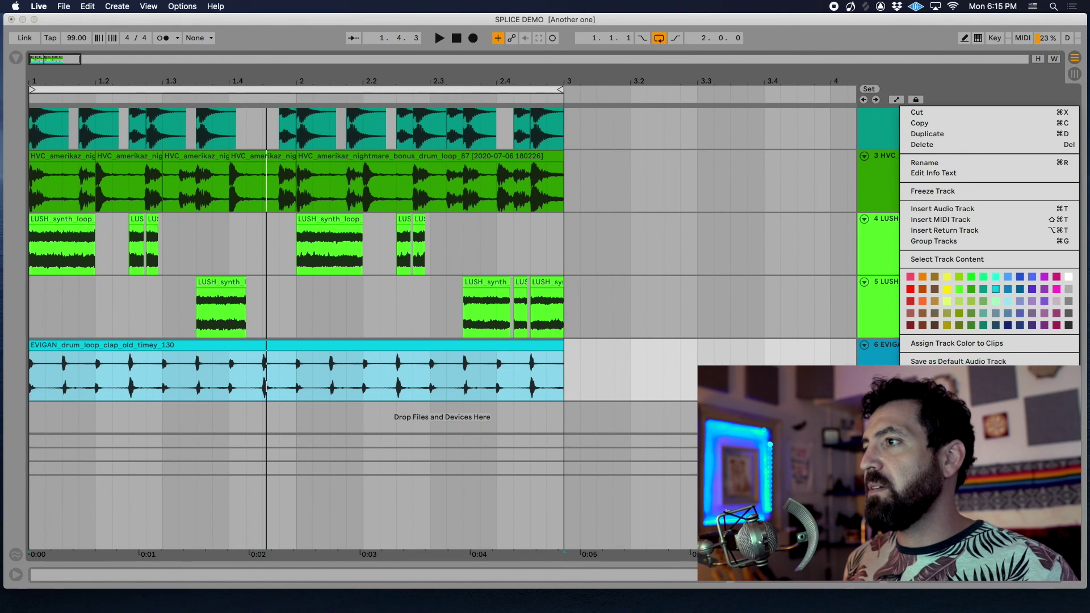
left_click(934, 191)
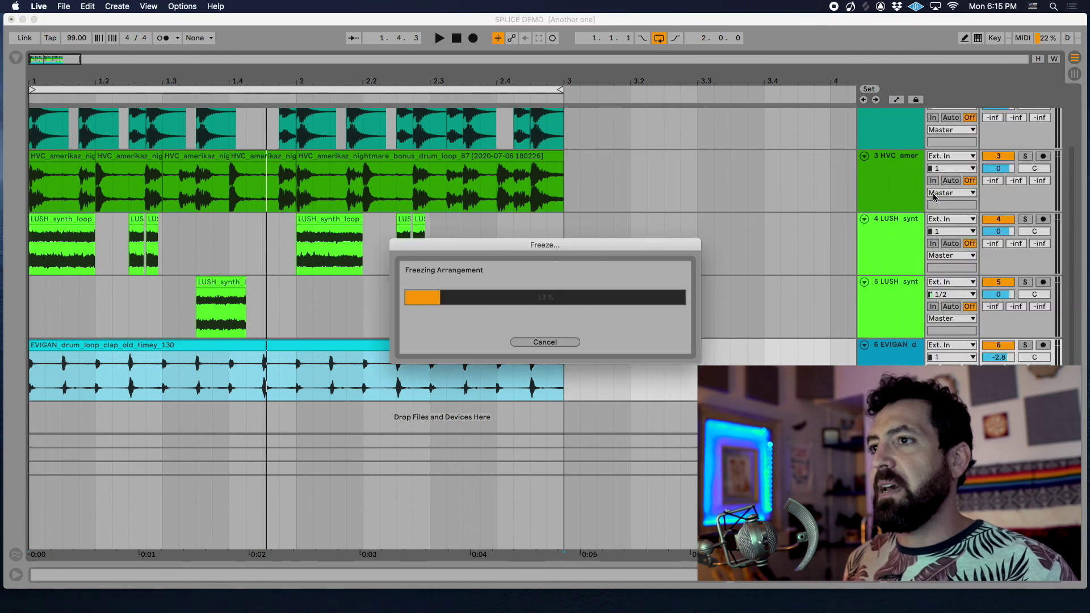
right_click(880, 365)
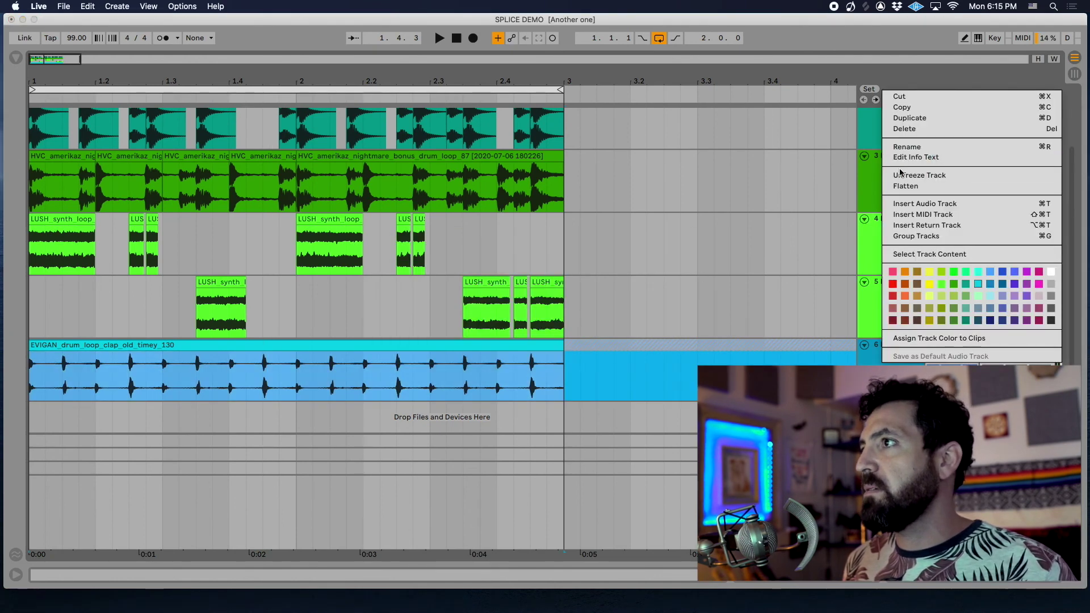
left_click(900, 187)
- Delete the leftover audio and the freeze tail beyond 3.1.1 on the clap track
left_click_drag(566, 359, 791, 362)
key("Delete")
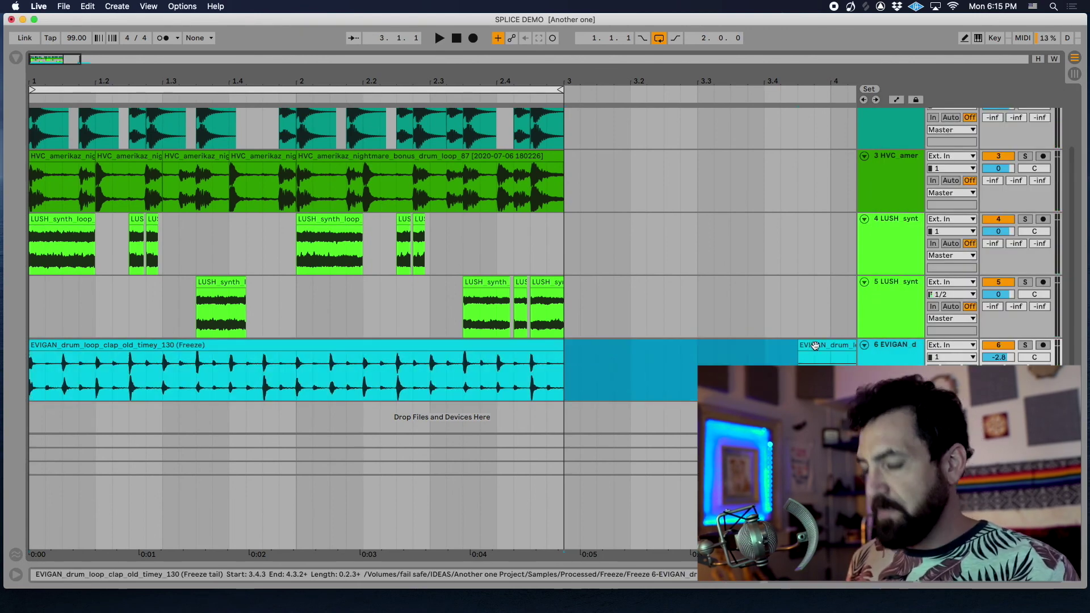
left_click(814, 345)
key("Delete")
left_click(572, 364)
scroll(572, 364, "down", 6)
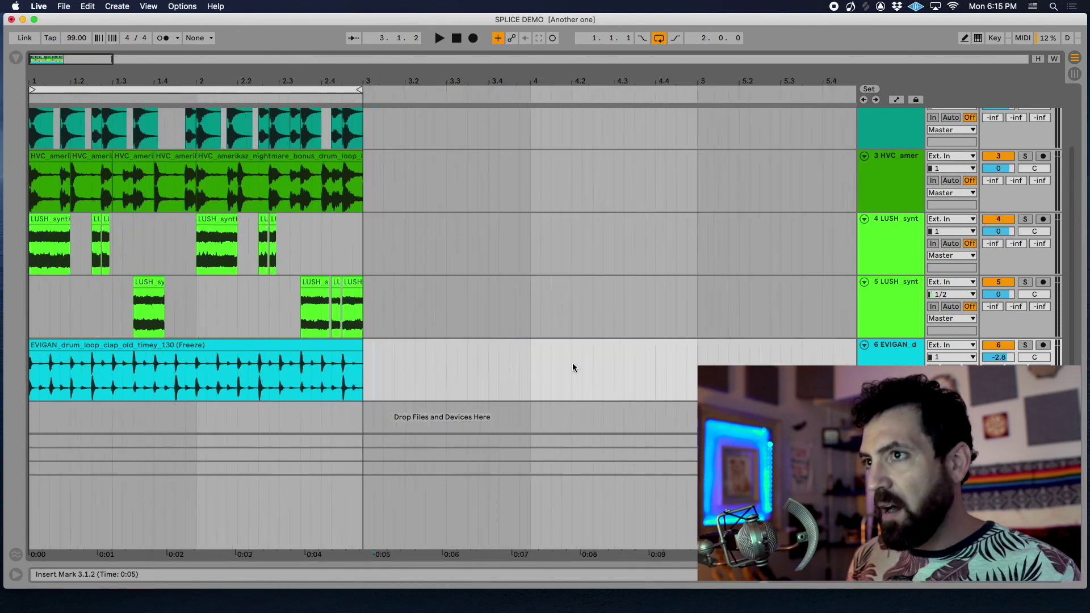
- Play the two-bar loop with the flattened clap clip and set the clap track's volume to -3.3 dB
left_click(95, 347)
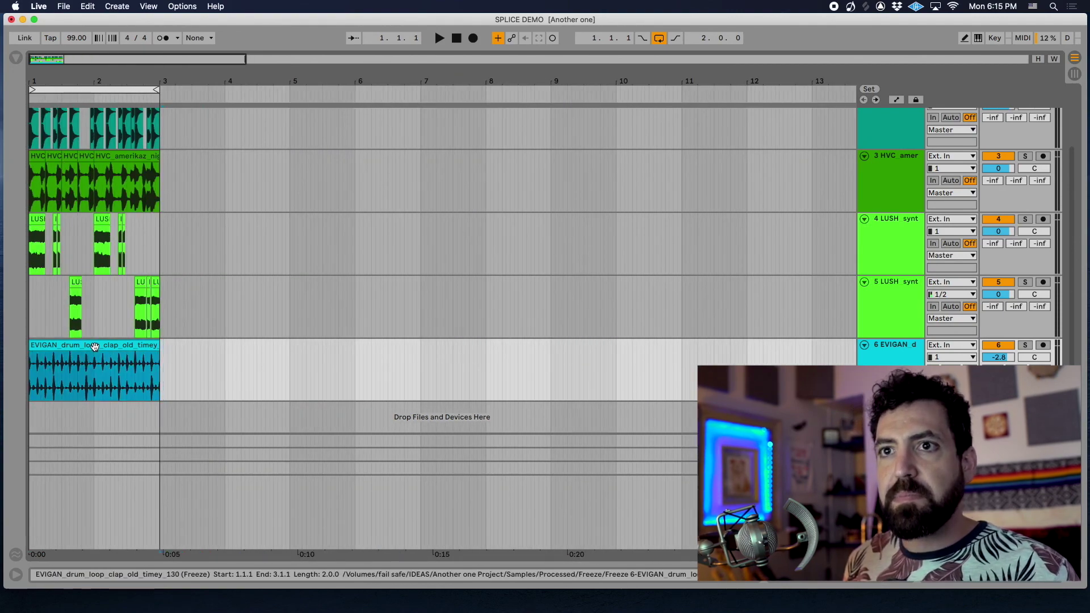
scroll(95, 347, "up", 6)
right_click(94, 348)
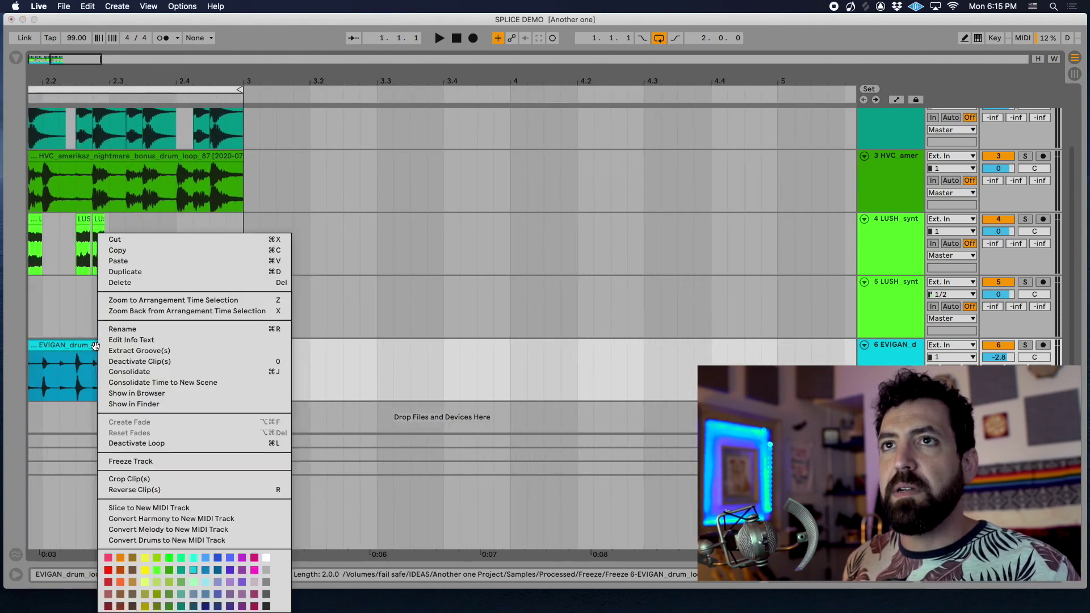
left_click(71, 335)
key("space")
key("z")
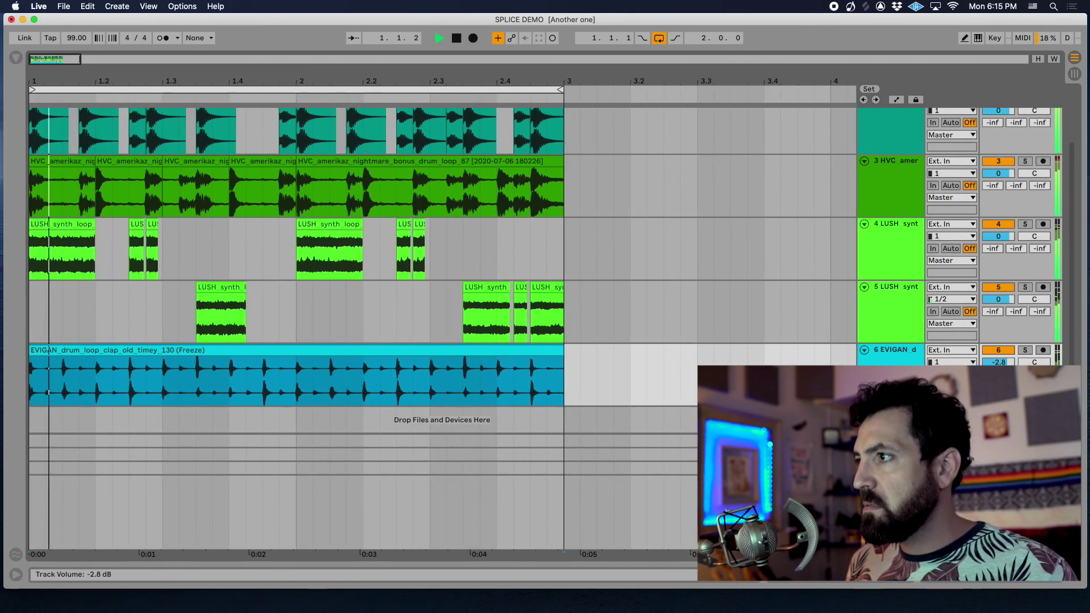
left_click_drag(998, 364, 998, 368)
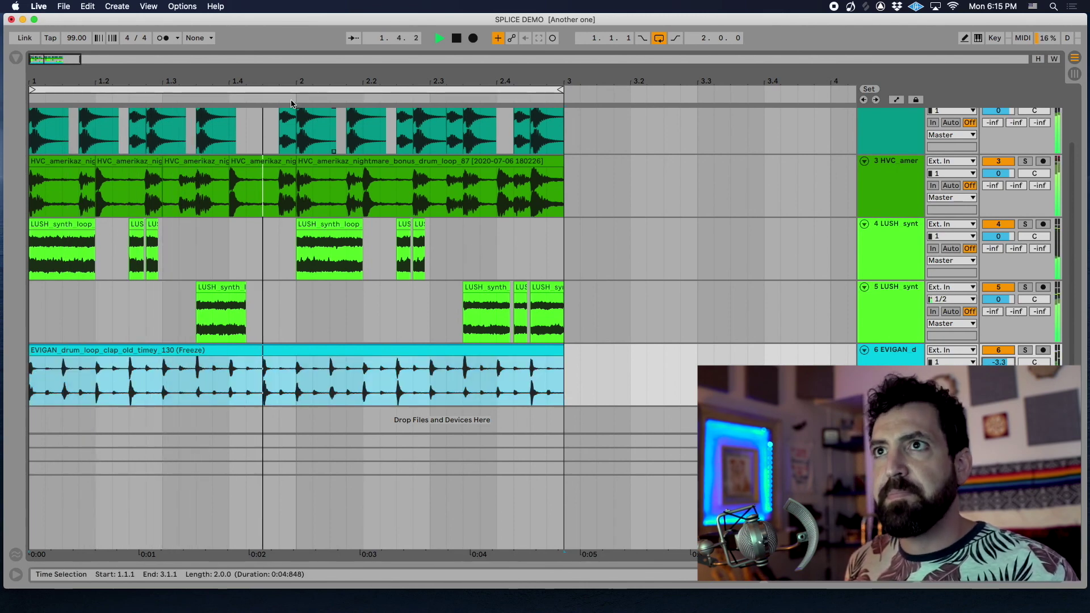
key("space")
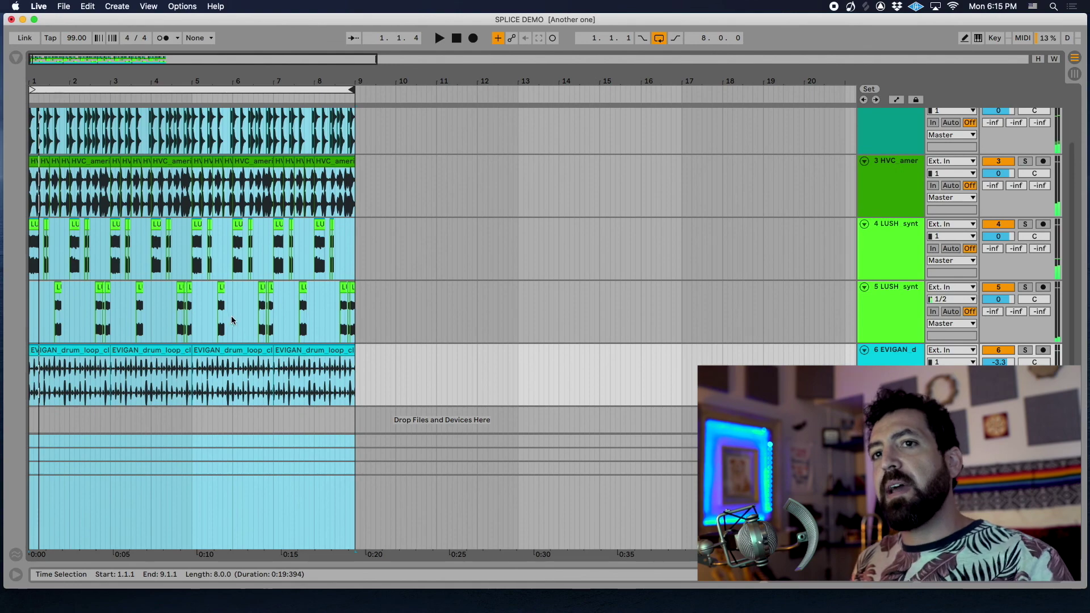
- Duplicate the whole two-bar arrangement out to eight bars and loop from 1.1.1 to 9.1.1
key("super+a")
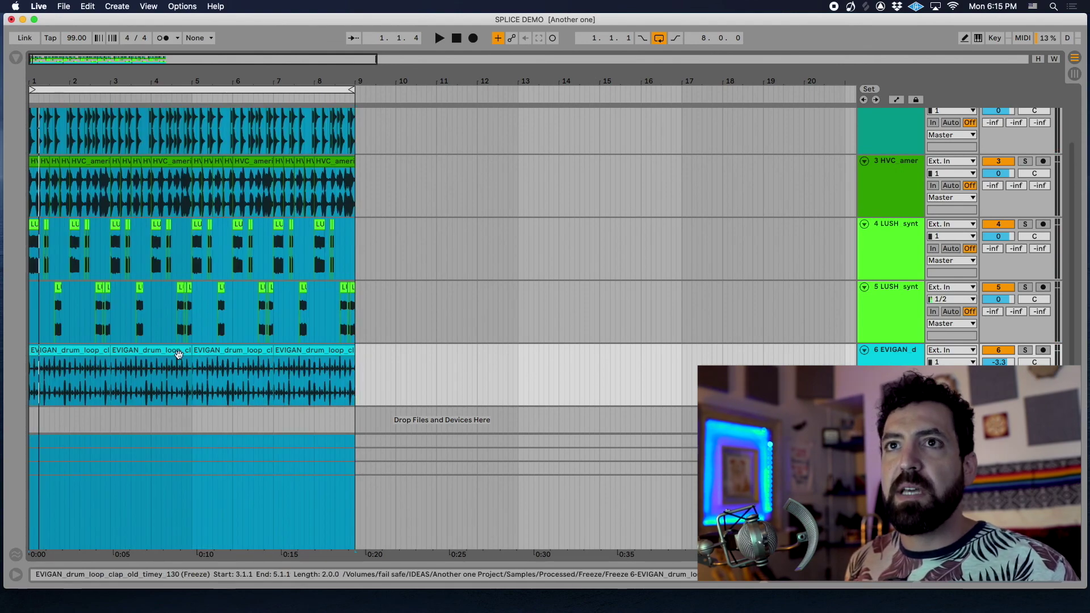
- Deactivate the first two clap clips on track 6, from 1.1.1 to 5.1.1
left_click(74, 351)
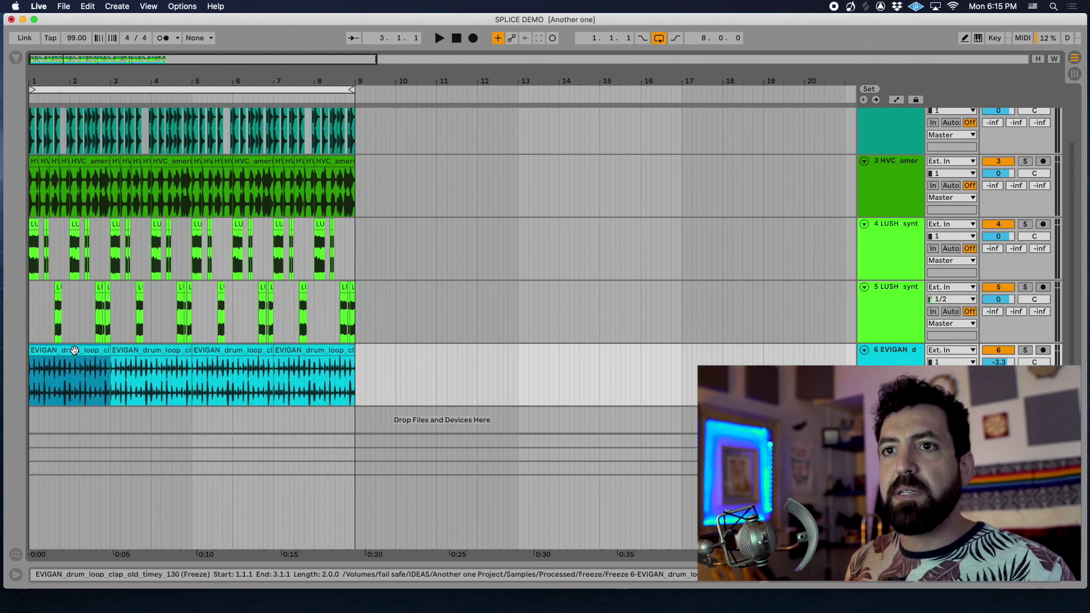
left_click(146, 350, "shift")
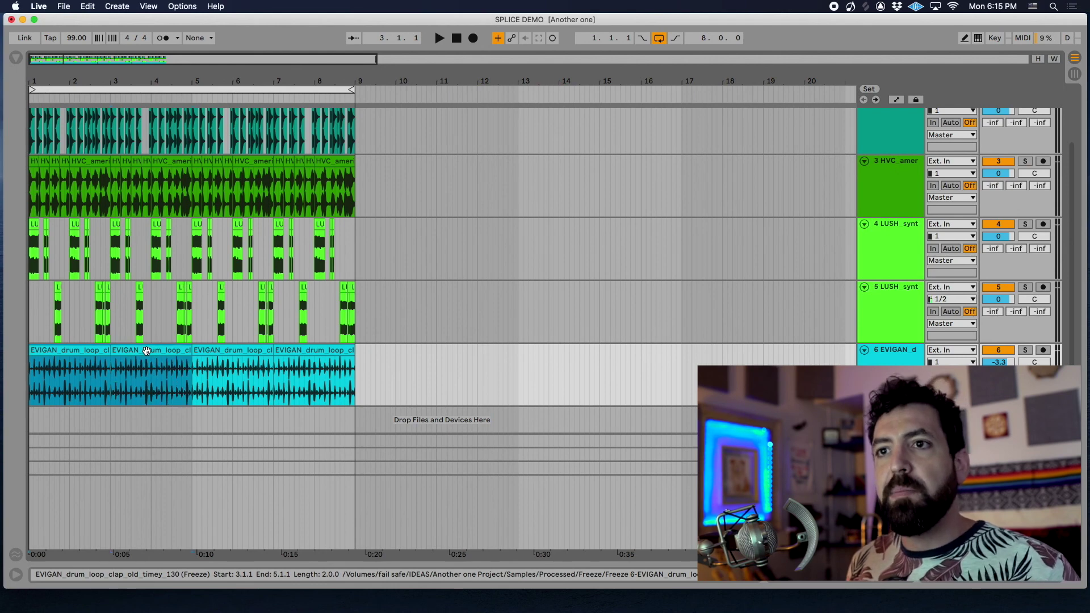
key("0")
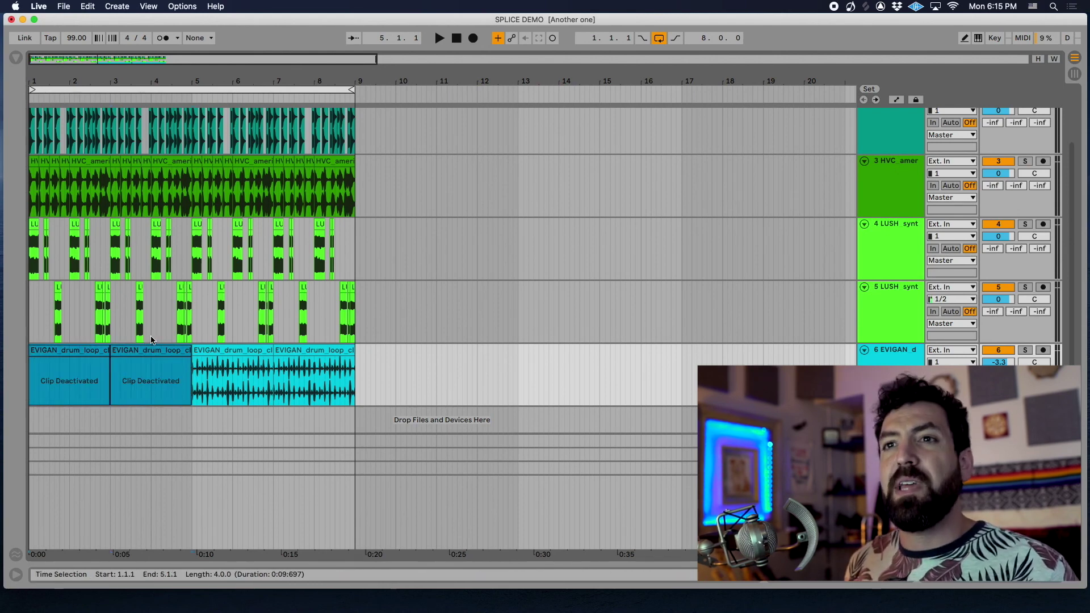